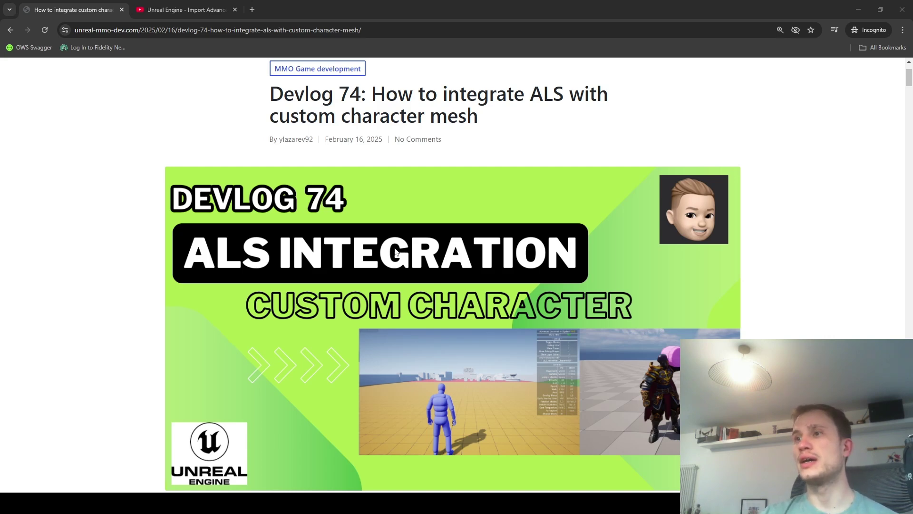
Read the opening of the Devlog 74 post on integrating ALS with a custom character mesh
{"action": "scroll", "coordinate": [412, 255], "scroll_direction": "down", "scroll_amount": 2}
{"action": "scroll", "coordinate": [394, 256], "scroll_direction": "down", "scroll_amount": 7}
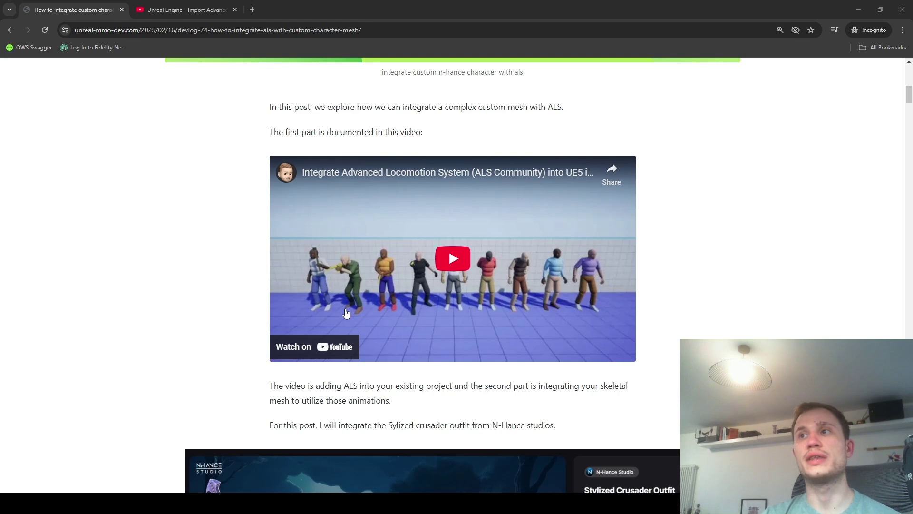
{"action": "scroll", "coordinate": [244, 342], "scroll_direction": "down", "scroll_amount": 6}
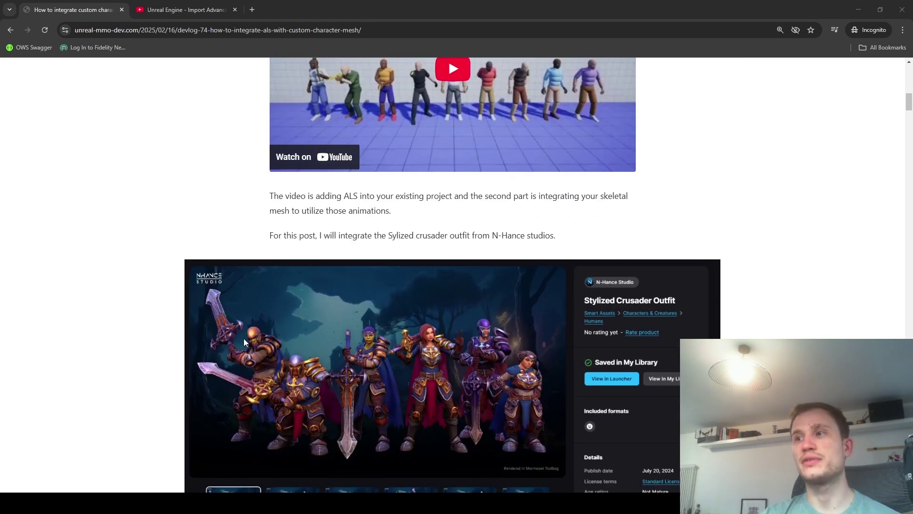
{"action": "scroll", "coordinate": [243, 339], "scroll_direction": "down", "scroll_amount": 1}
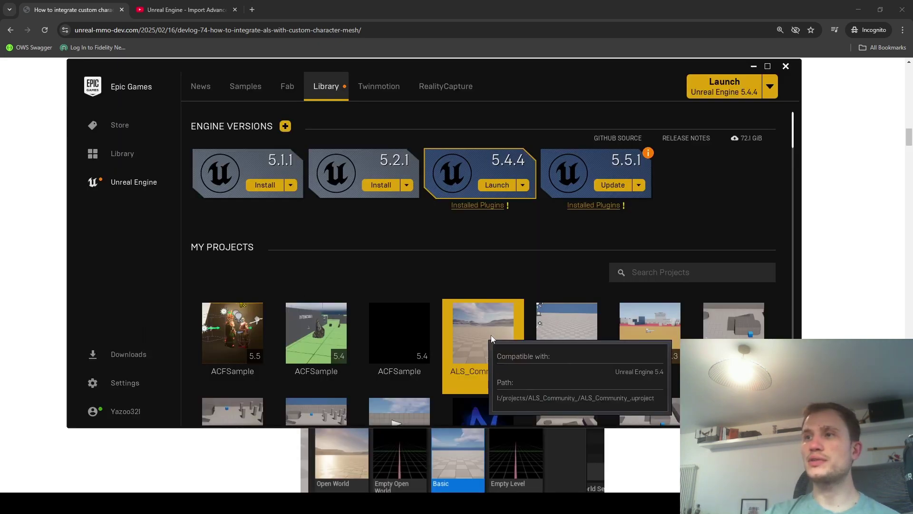
Clone the ALS_Community_ project in the Epic Games Launcher library as ALS_Community_3 in I:\projects\ALS_Community_3
{"action": "right_click", "coordinate": [493, 336]}
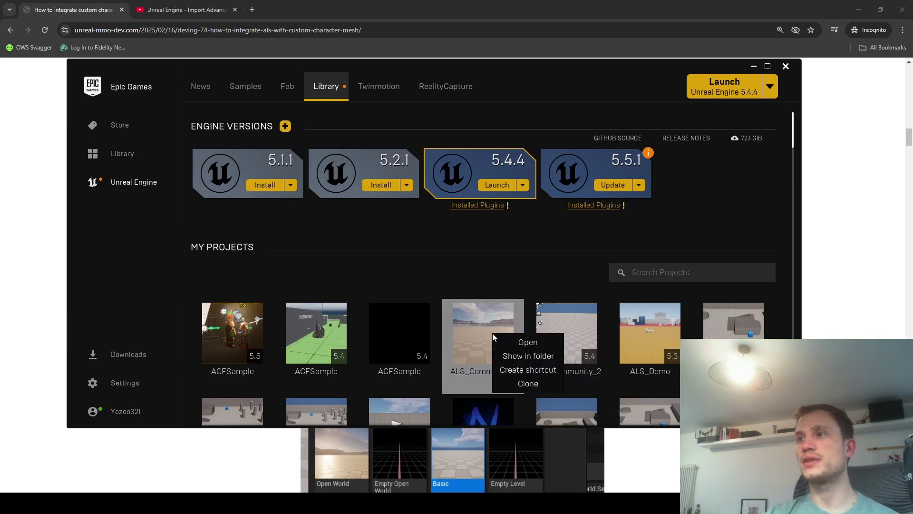
{"action": "left_click", "coordinate": [518, 385]}
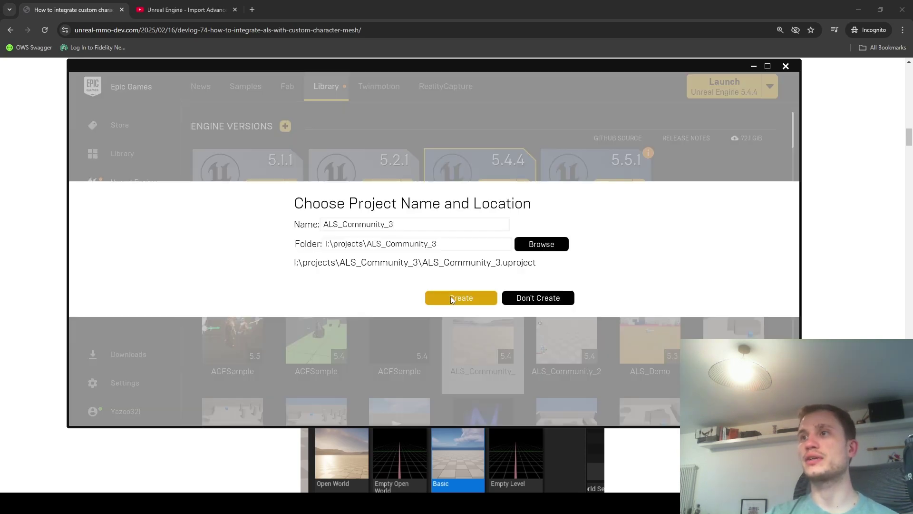
{"action": "left_click", "coordinate": [451, 297]}
{"action": "left_click", "coordinate": [476, 289]}
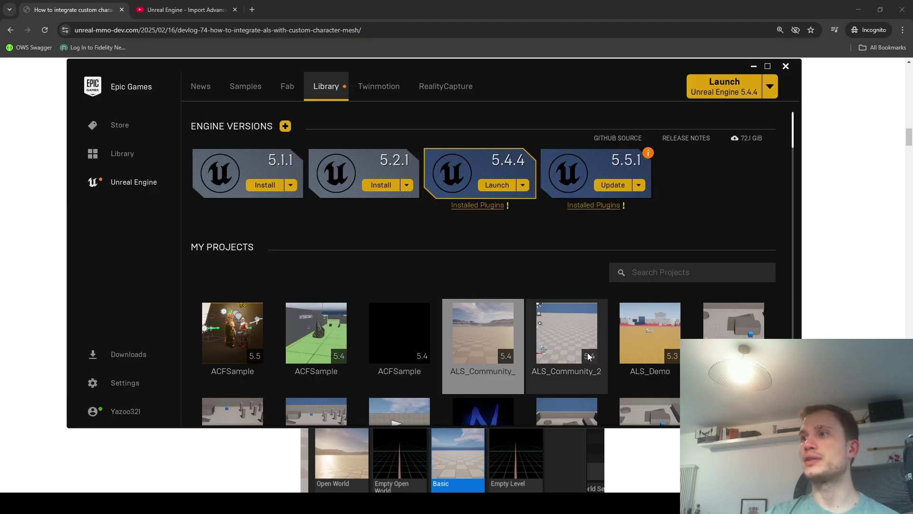
Return to the blog post in the browser and review its instructions on the game mode and new level
{"action": "left_click", "coordinate": [53, 367]}
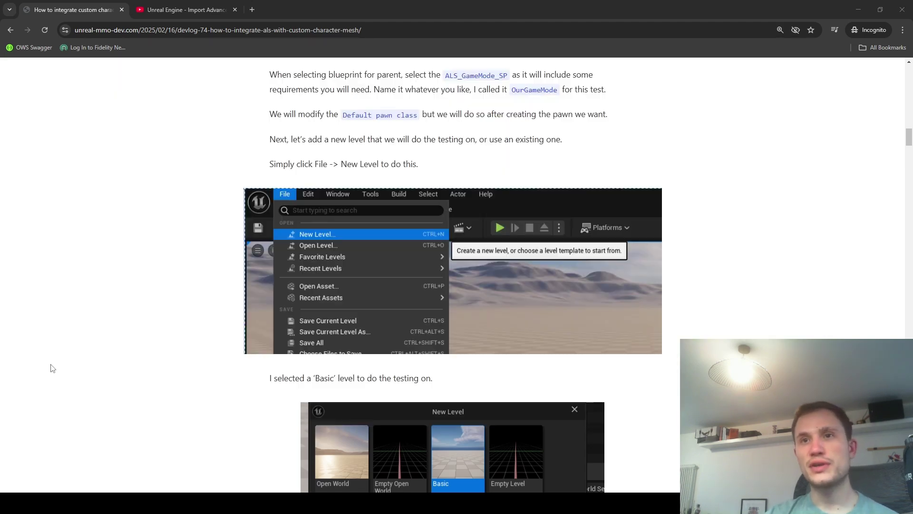
{"action": "scroll", "coordinate": [266, 250], "scroll_direction": "up", "scroll_amount": 6}
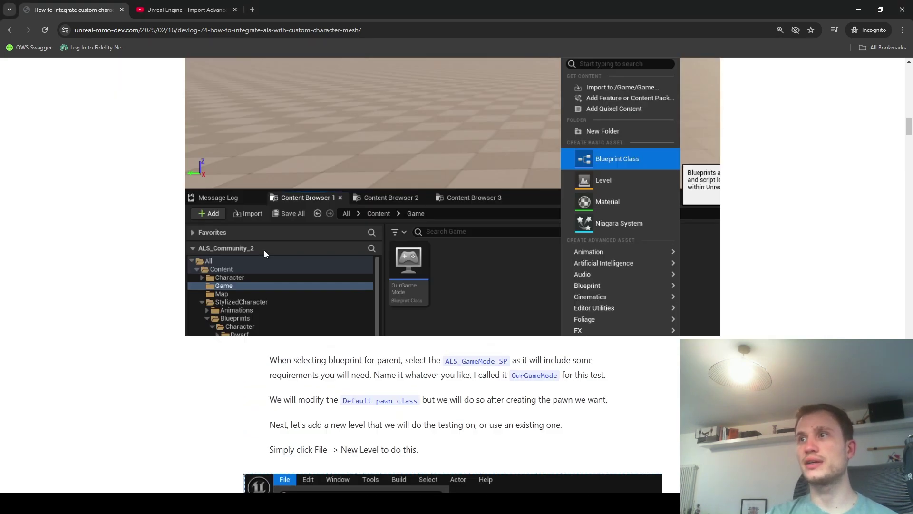
{"action": "scroll", "coordinate": [264, 250], "scroll_direction": "down", "scroll_amount": 5}
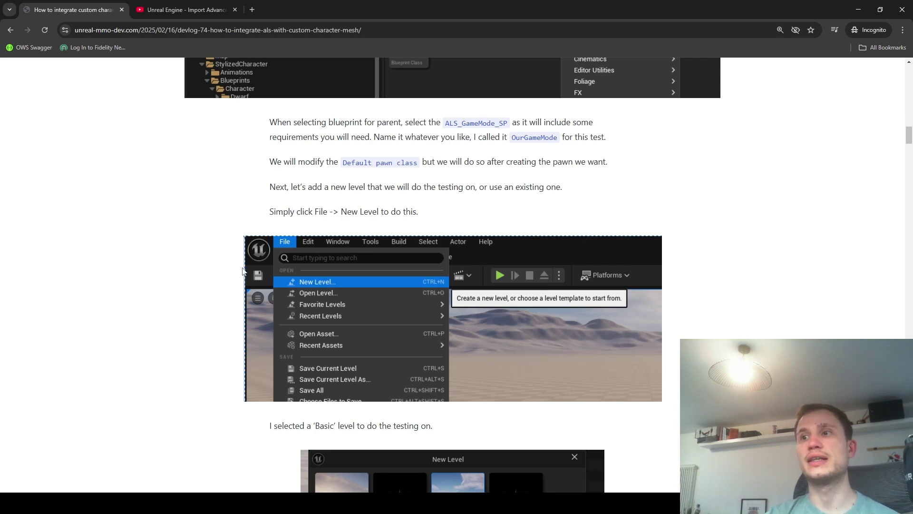
Switch to the Epic Games Launcher, find the Stylized Crusader Outfit with the search "crusa", and add it to the ALS_Community_3 project
{"action": "key", "text": "alt+Tab"}
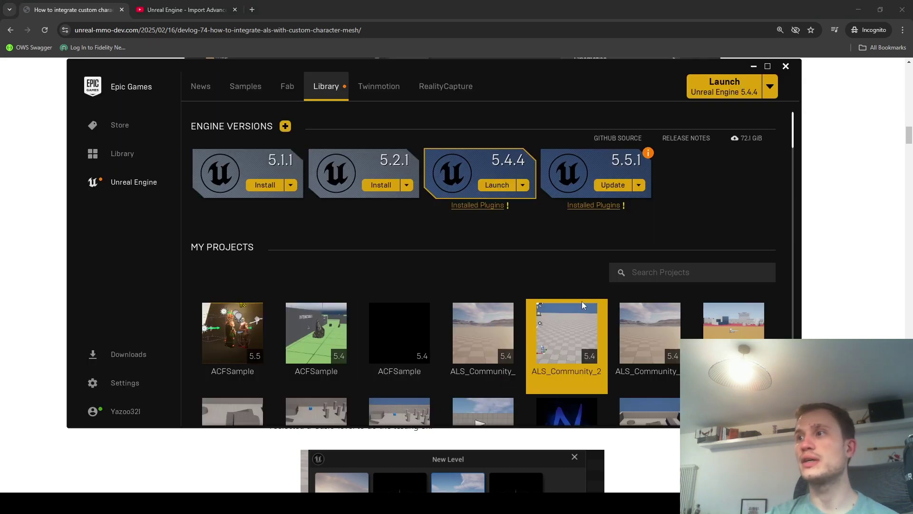
{"action": "left_click", "coordinate": [652, 341]}
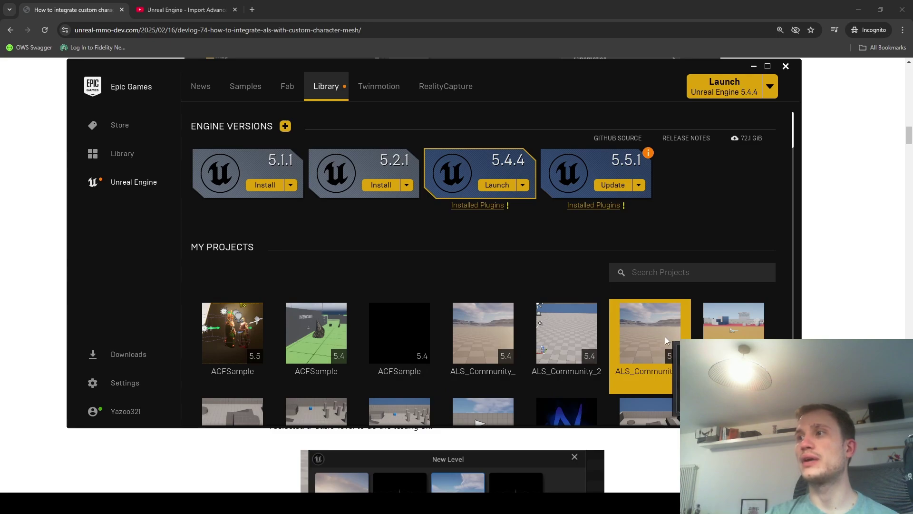
{"action": "scroll", "coordinate": [656, 336], "scroll_direction": "down", "scroll_amount": 2}
{"action": "left_click_drag", "start_coordinate": [793, 151], "coordinate": [790, 190]}
{"action": "scroll", "coordinate": [711, 209], "scroll_direction": "up", "scroll_amount": 5}
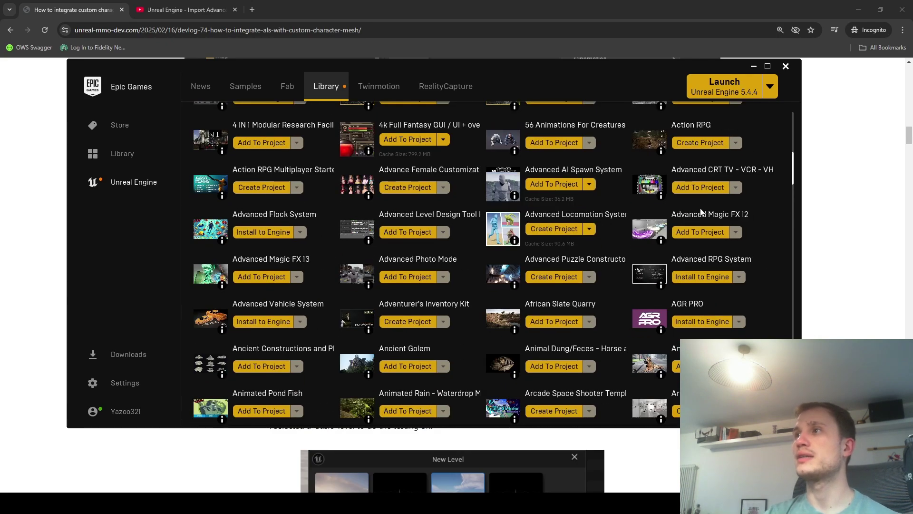
{"action": "left_click", "coordinate": [658, 197]}
{"action": "type", "text": "crusade"}
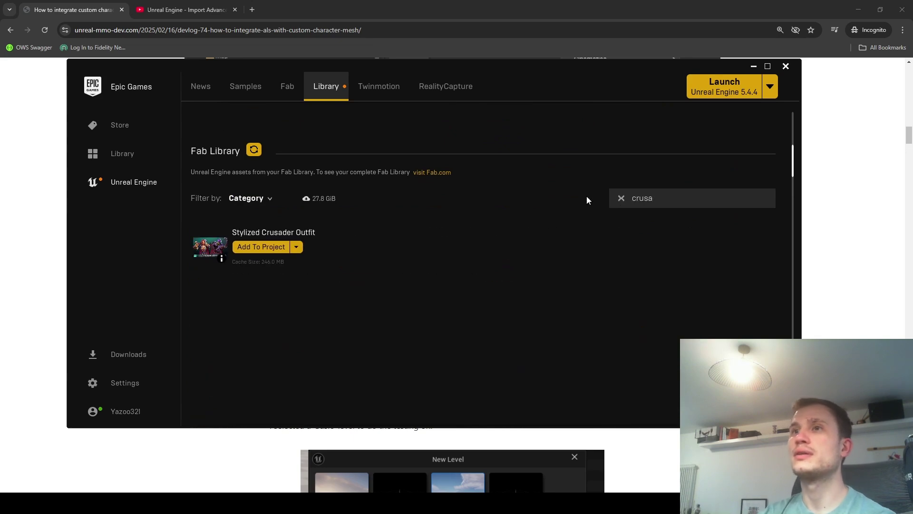
{"action": "left_click", "coordinate": [268, 247]}
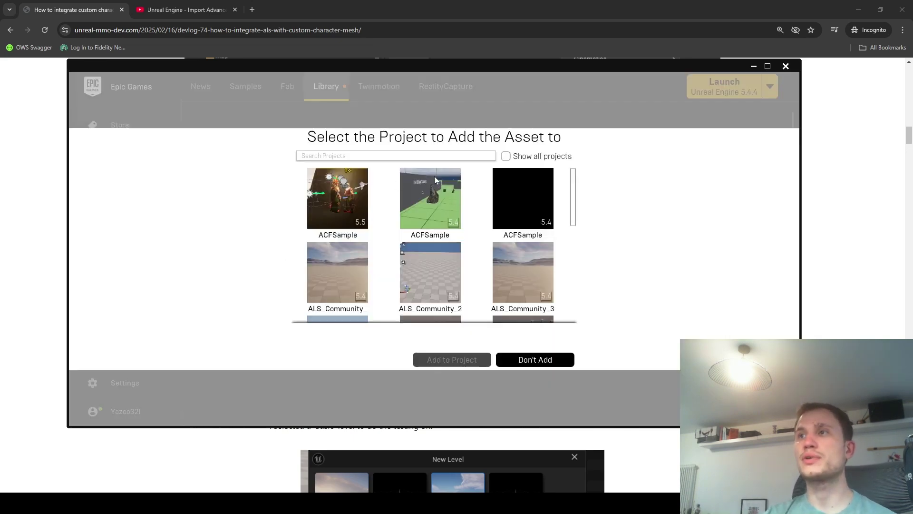
{"action": "scroll", "coordinate": [504, 205], "scroll_direction": "down", "scroll_amount": 2}
{"action": "left_click", "coordinate": [512, 215]}
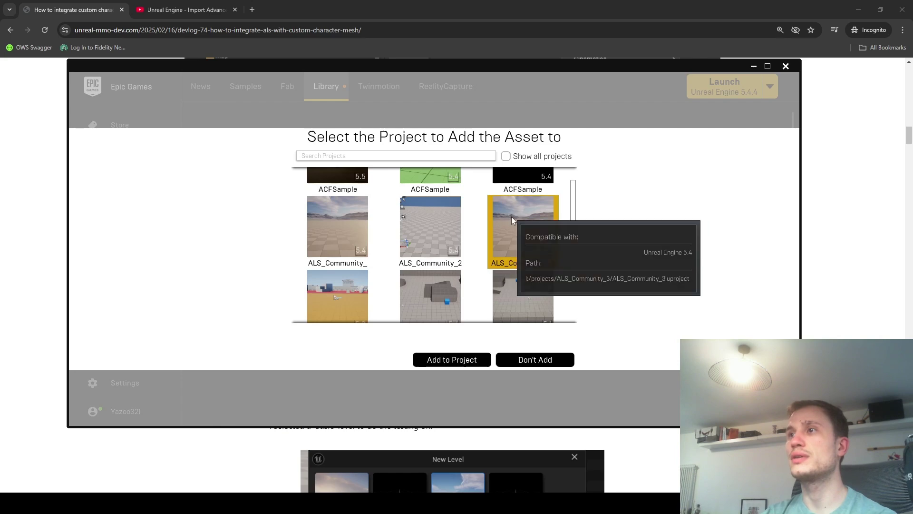
{"action": "left_click", "coordinate": [472, 358]}
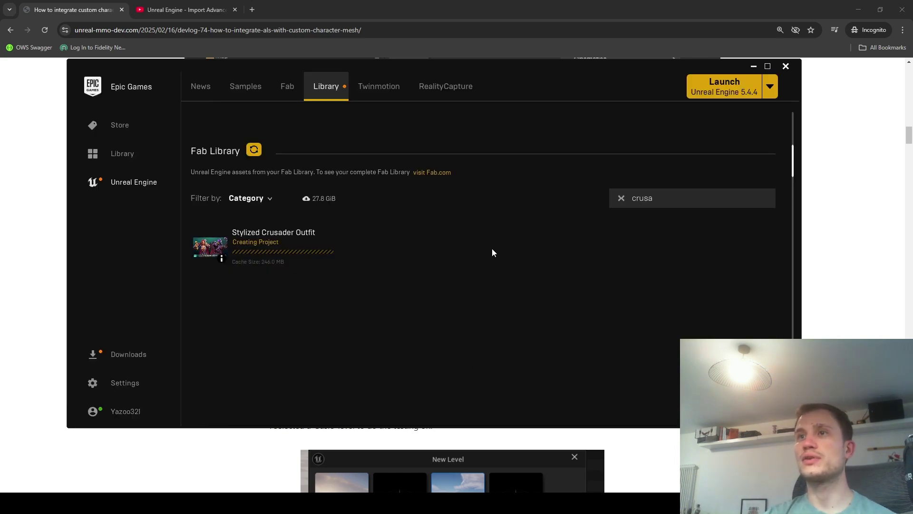
Open the ALS_Community_3 project and accept loading the ALSV4_CPP plugin despite its engine version
{"action": "scroll", "coordinate": [549, 213], "scroll_direction": "up", "scroll_amount": 5}
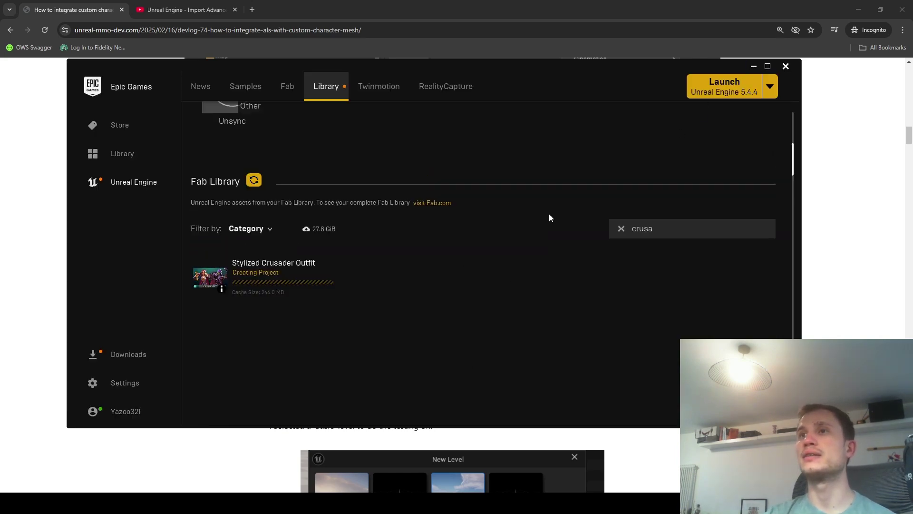
{"action": "scroll", "coordinate": [519, 232], "scroll_direction": "up", "scroll_amount": 5}
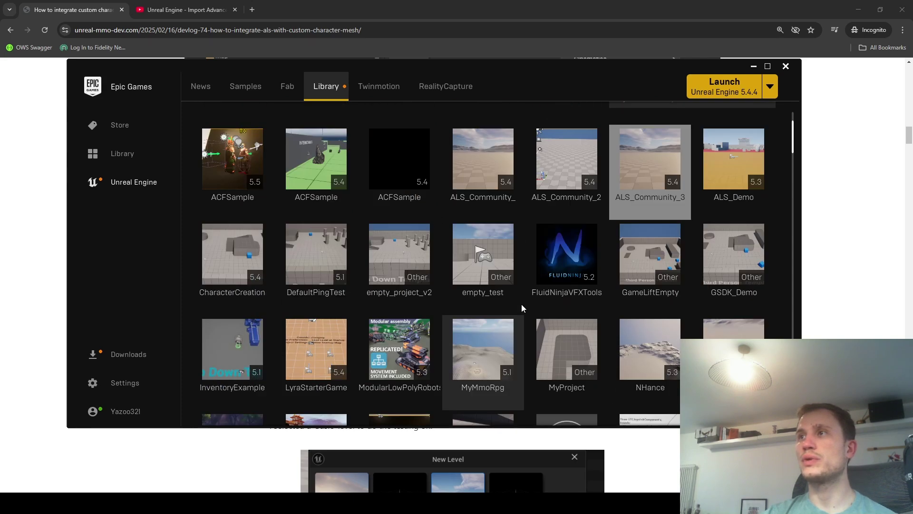
{"action": "double_click", "coordinate": [650, 229]}
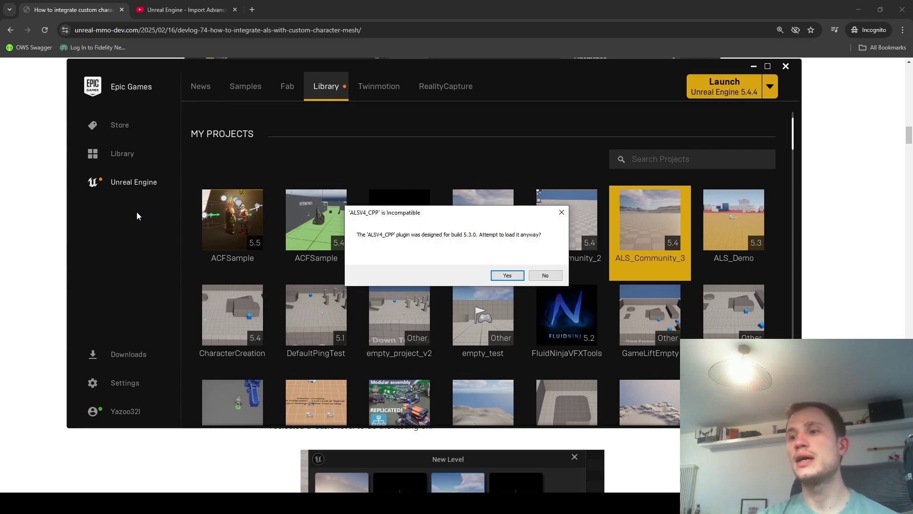
{"action": "key", "text": "Return"}
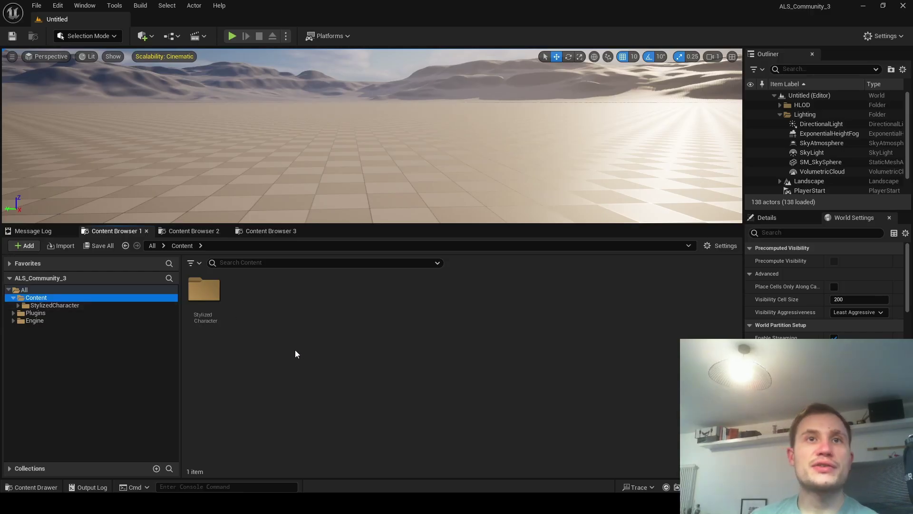
Inspect the project's StylizedCharacter and Plugins folders, and return to the Content folder
{"action": "left_click", "coordinate": [294, 350]}
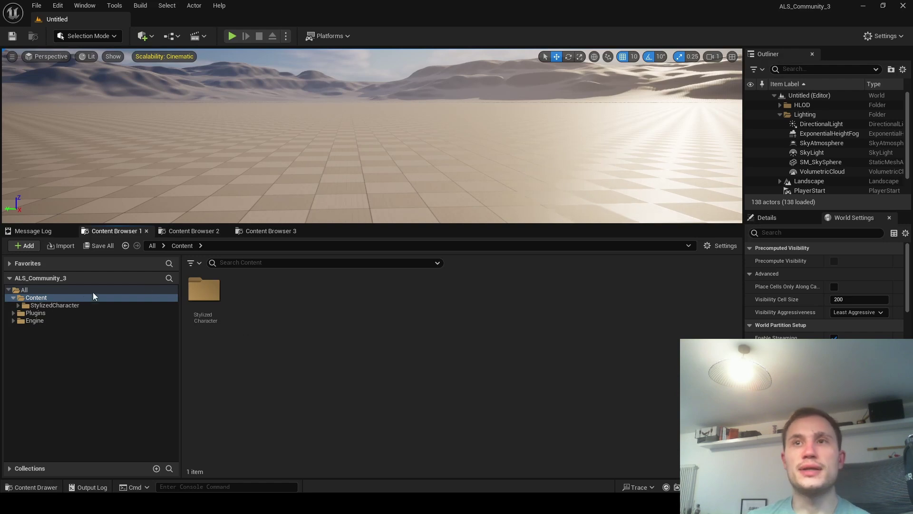
{"action": "left_click", "coordinate": [66, 298]}
{"action": "left_click", "coordinate": [65, 306]}
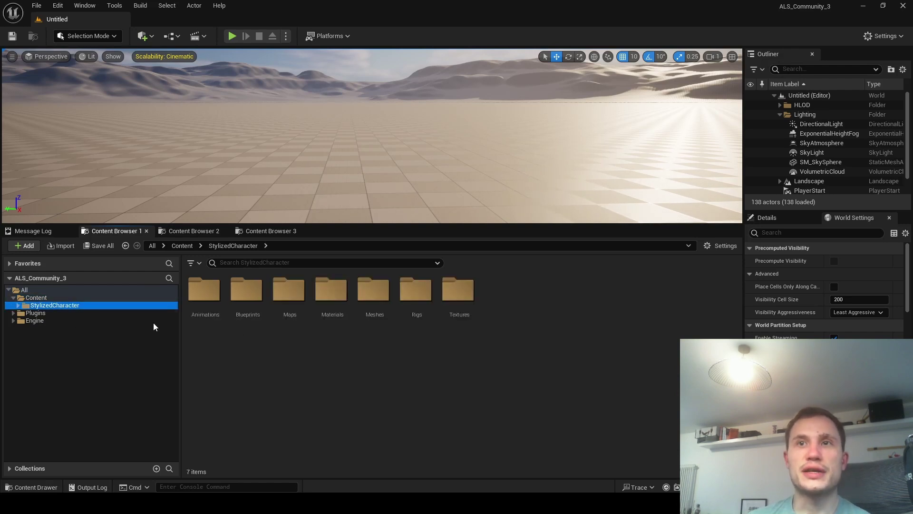
{"action": "left_click", "coordinate": [20, 313]}
{"action": "left_click", "coordinate": [14, 313]}
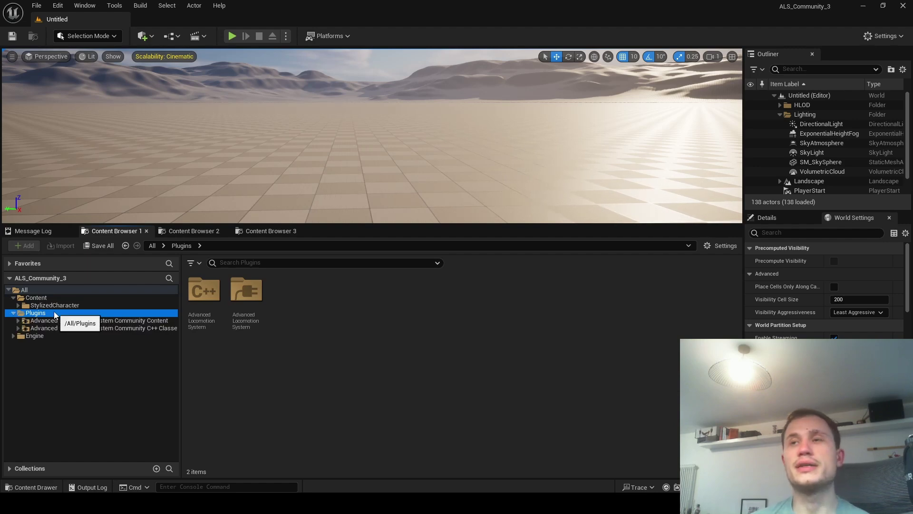
{"action": "left_click", "coordinate": [61, 306]}
{"action": "left_click", "coordinate": [43, 298]}
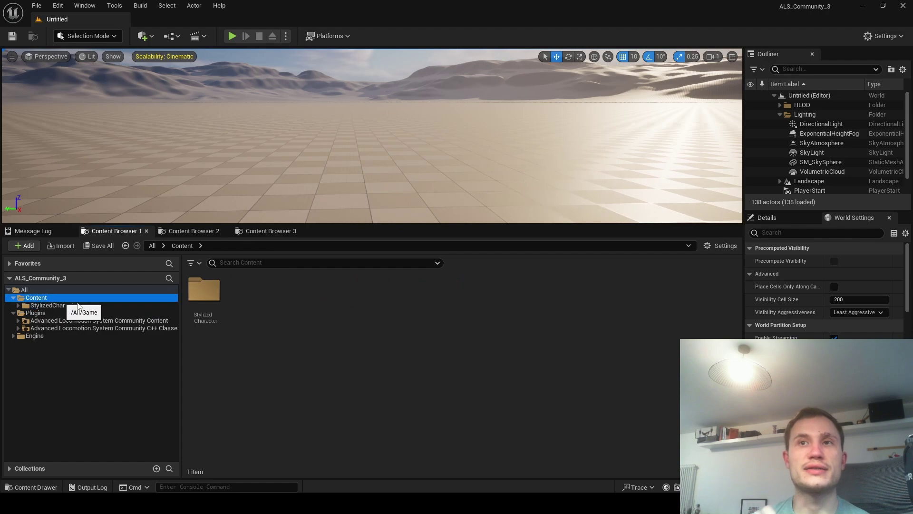
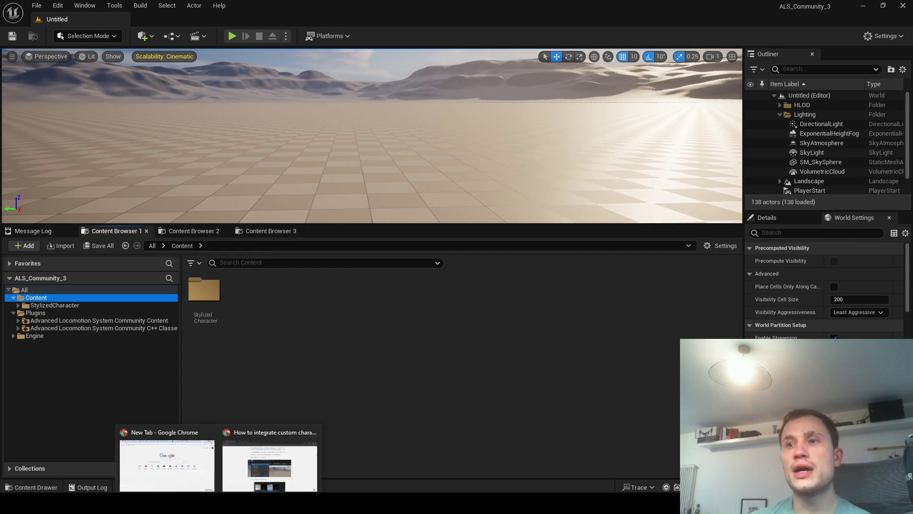
Check the blog post's "Preparing for the integration" section in the browser for how to add a new Game Mode
{"action": "scroll", "coordinate": [453, 307], "scroll_direction": "up", "scroll_amount": 8}
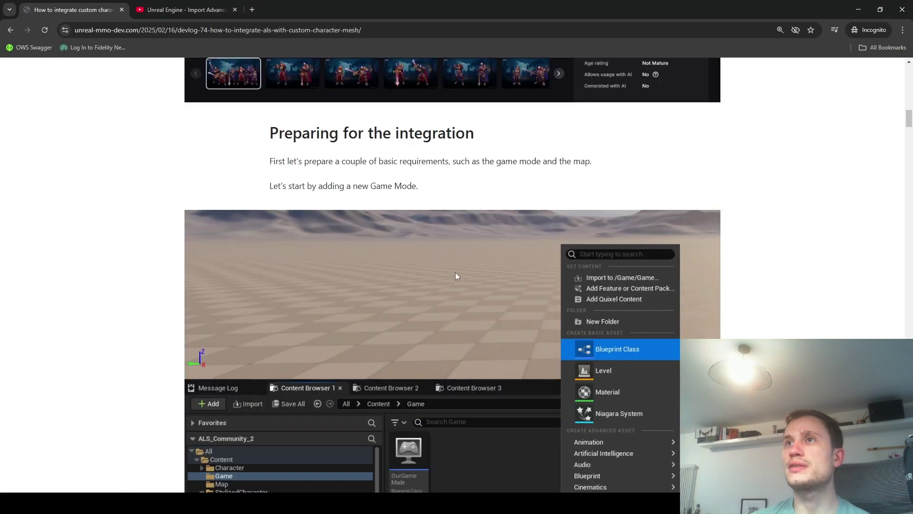
{"action": "scroll", "coordinate": [632, 265], "scroll_direction": "down", "scroll_amount": 1}
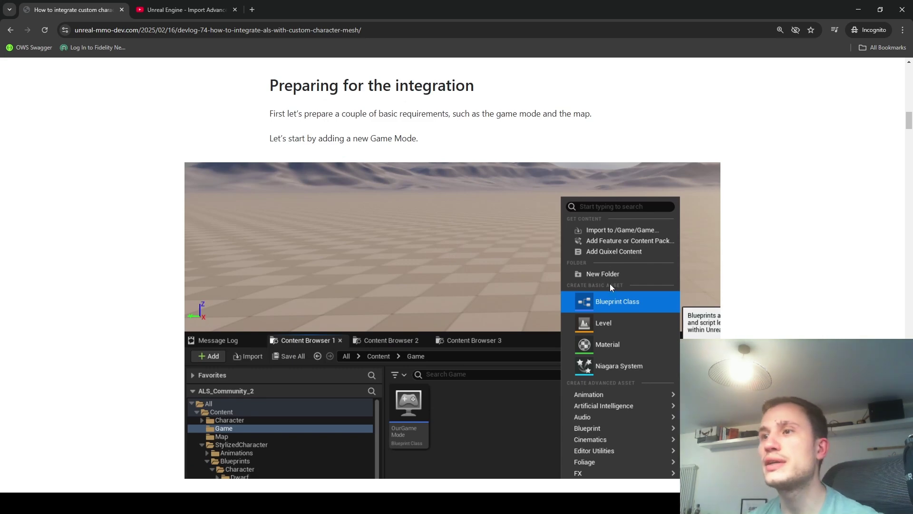
{"action": "scroll", "coordinate": [610, 284], "scroll_direction": "down", "scroll_amount": 1}
Switch to the Unreal Editor, create a folder named Game inside Content, and open it
{"action": "key", "text": "alt+Tab"}
{"action": "right_click", "coordinate": [253, 298]}
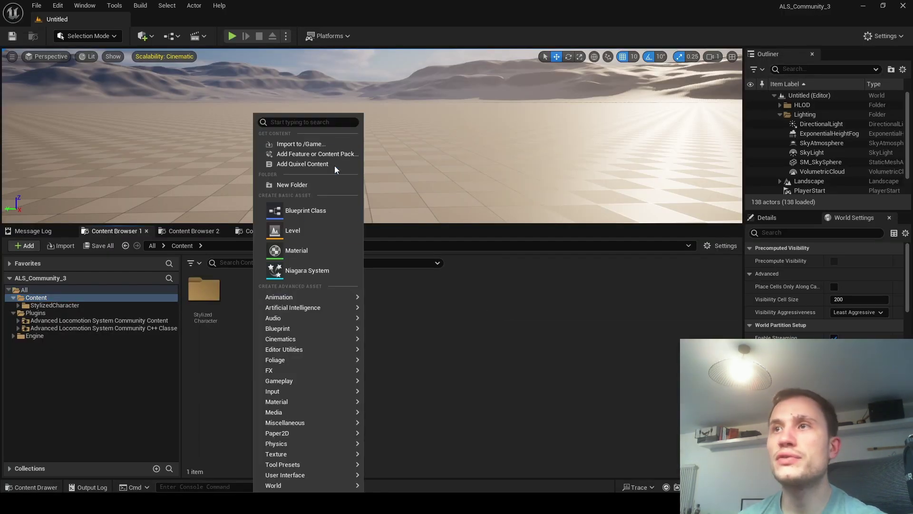
{"action": "left_click", "coordinate": [316, 185]}
{"action": "type", "text": "Game"}
{"action": "key", "text": "Return"}
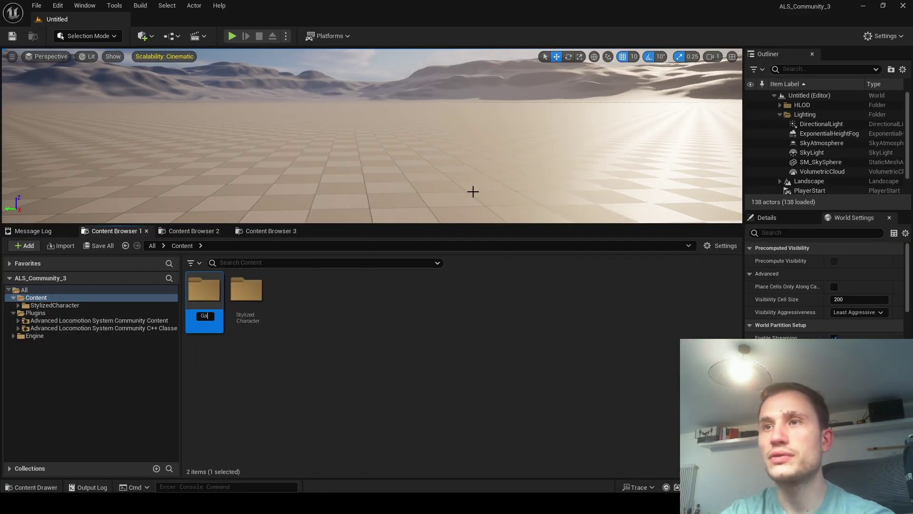
{"action": "key", "text": "Return"}
Create a Blueprint class with parent ALS_GameMode_SP named MyGameMode in the Game folder, and open it with a wider Details area
{"action": "right_click", "coordinate": [270, 308]}
{"action": "mouse_move", "coordinate": [269, 308]}
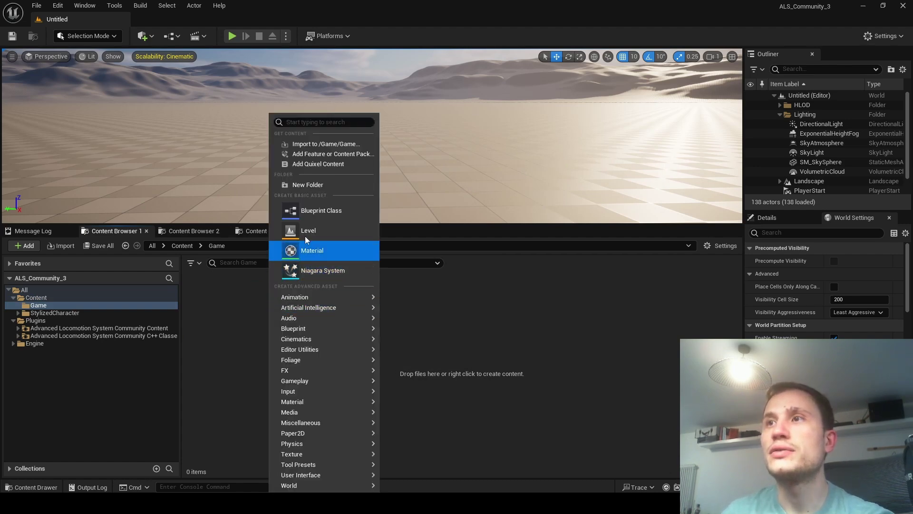
{"action": "left_click", "coordinate": [324, 212]}
{"action": "type", "text": "game mode"}
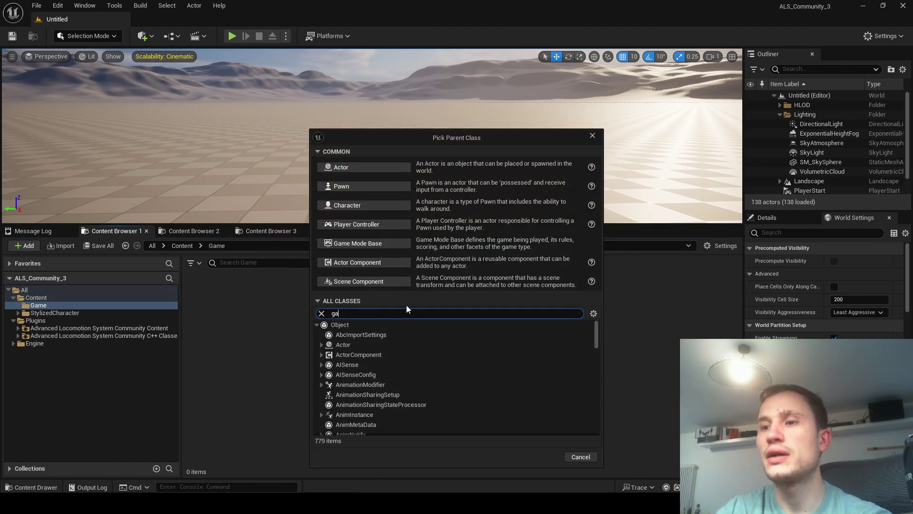
{"action": "left_click", "coordinate": [369, 364]}
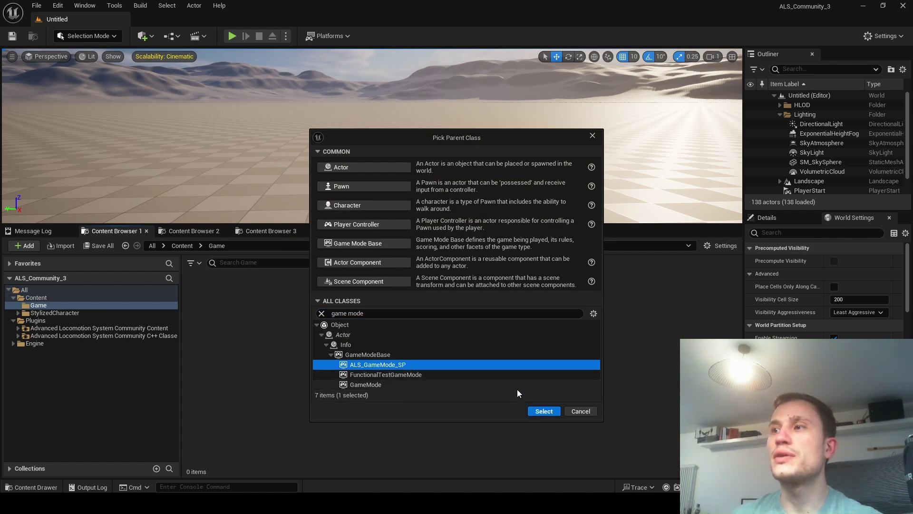
{"action": "left_click", "coordinate": [541, 409]}
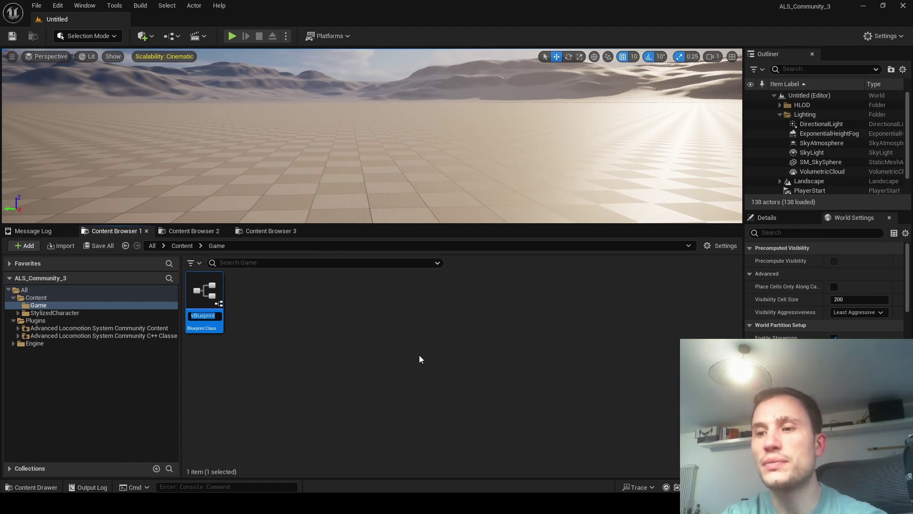
{"action": "type", "text": "MyGameMode"}
{"action": "key", "text": "Return"}
{"action": "key", "text": "Return"}
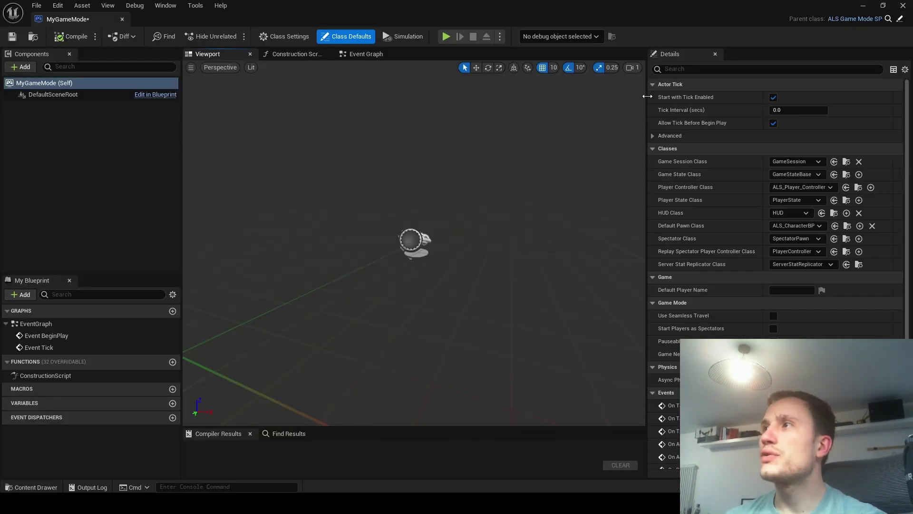
{"action": "left_click_drag", "start_coordinate": [648, 96], "coordinate": [542, 107]}
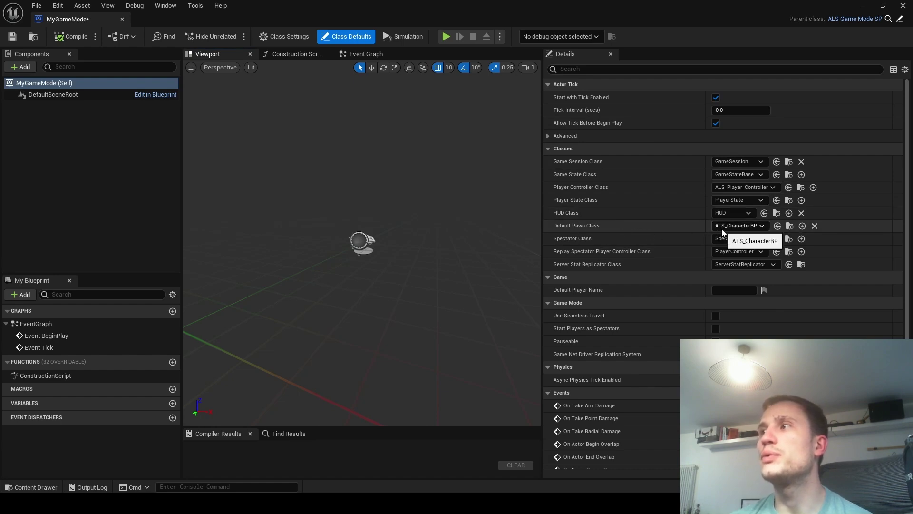
Return to the level editor, create a folder named Map inside Content, and open it
{"action": "left_click_drag", "start_coordinate": [96, 20], "coordinate": [190, 20]}
{"action": "left_click", "coordinate": [75, 26]}
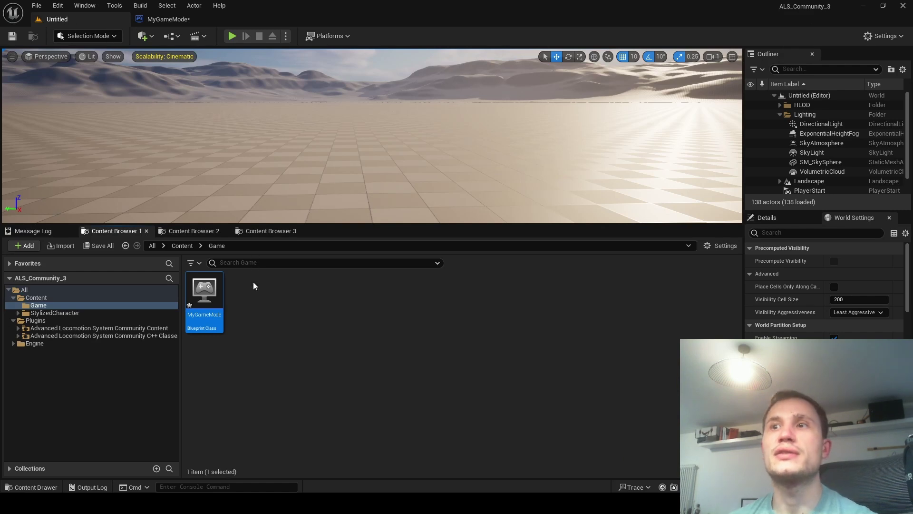
{"action": "left_click", "coordinate": [37, 297]}
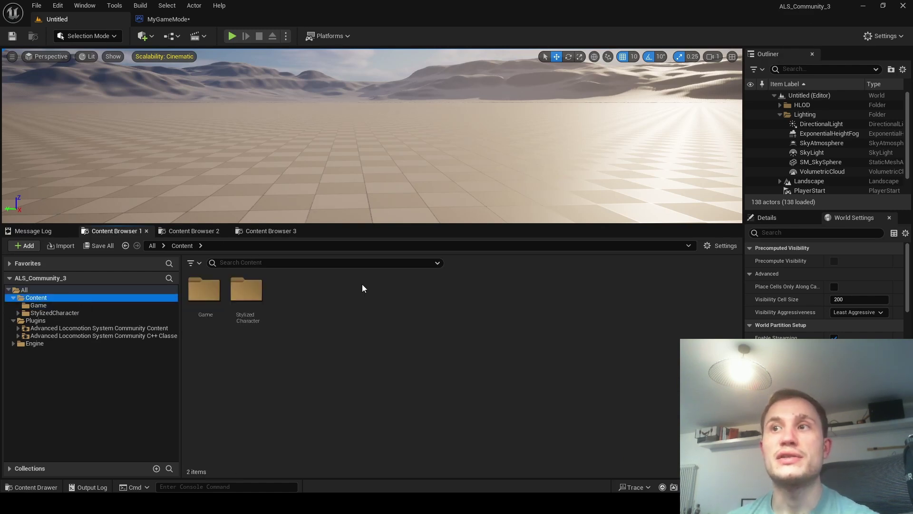
{"action": "right_click", "coordinate": [297, 315]}
{"action": "left_click", "coordinate": [333, 184]}
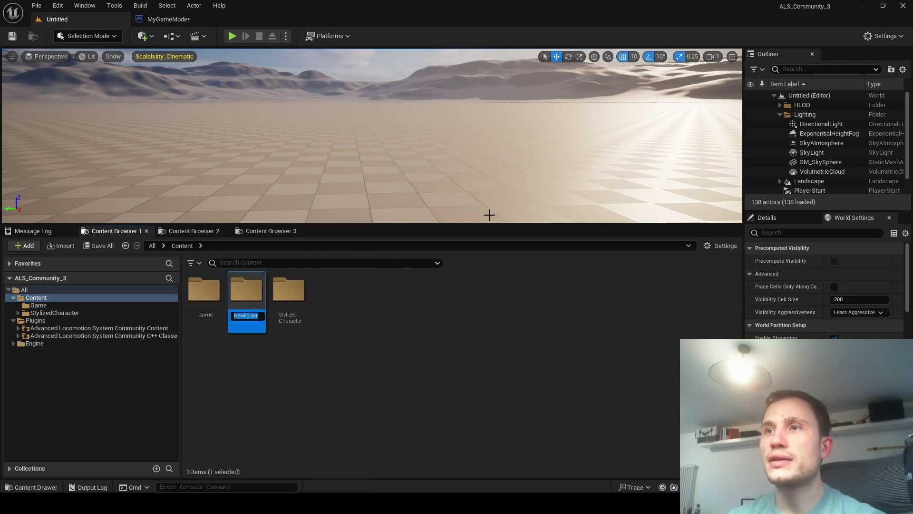
{"action": "type", "text": "Map"}
{"action": "key", "text": "Return"}
{"action": "key", "text": "Return"}
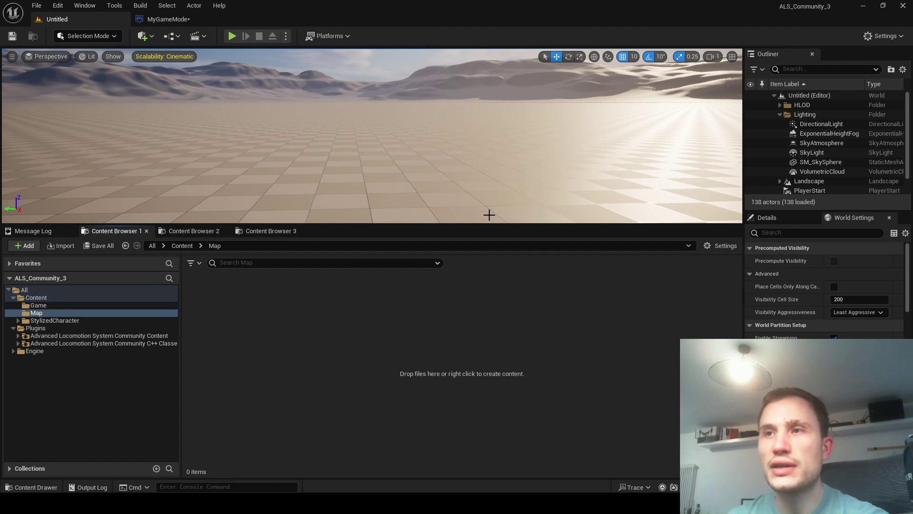
Check the blog post's new-level instructions in the browser, and create a new level from the Basic template in the Unreal Editor
{"action": "mouse_move", "coordinate": [218, 504]}
{"action": "left_click", "coordinate": [268, 457]}
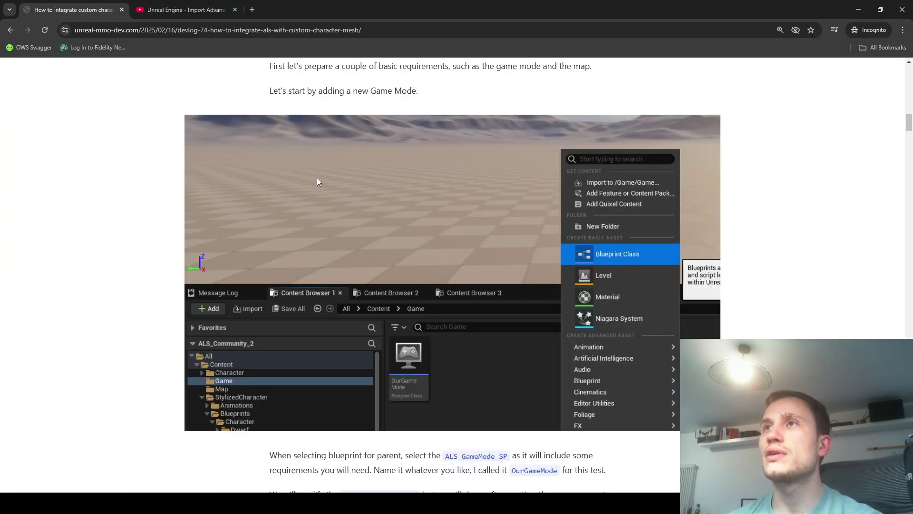
{"action": "scroll", "coordinate": [316, 181], "scroll_direction": "down", "scroll_amount": 10}
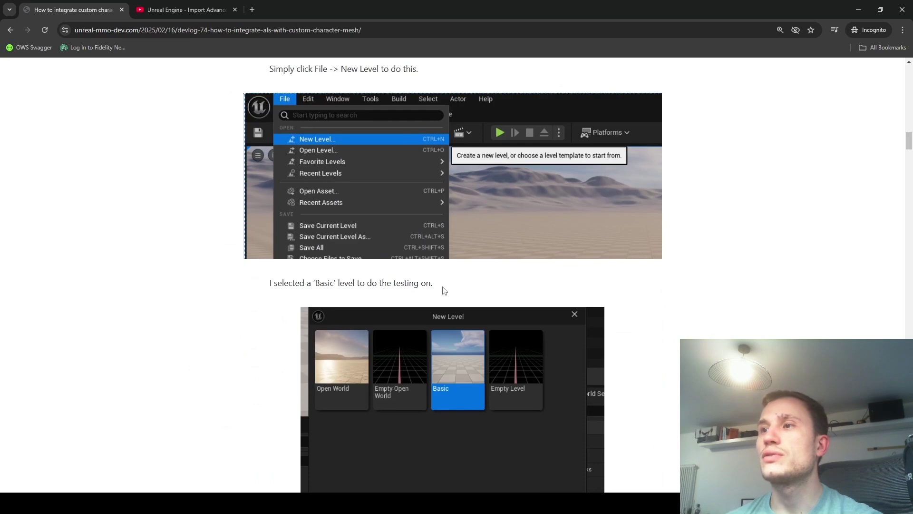
{"action": "scroll", "coordinate": [444, 290], "scroll_direction": "down", "scroll_amount": 2}
{"action": "key", "text": "alt+Tab"}
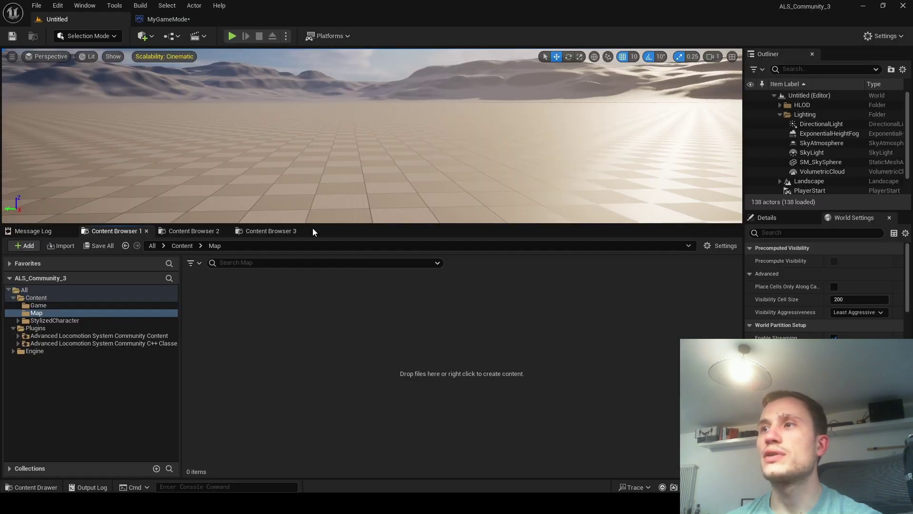
{"action": "left_click", "coordinate": [41, 6]}
{"action": "left_click", "coordinate": [60, 44]}
{"action": "left_click", "coordinate": [478, 214]}
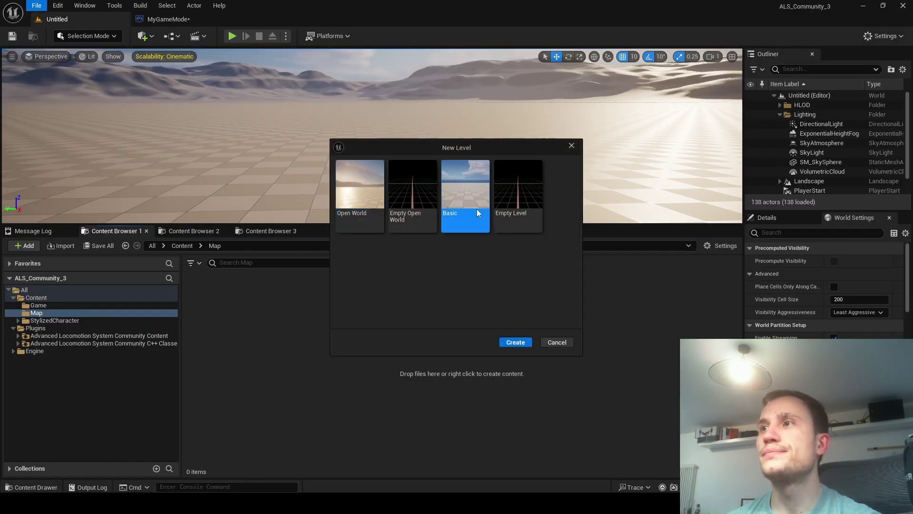
{"action": "left_click", "coordinate": [518, 343]}
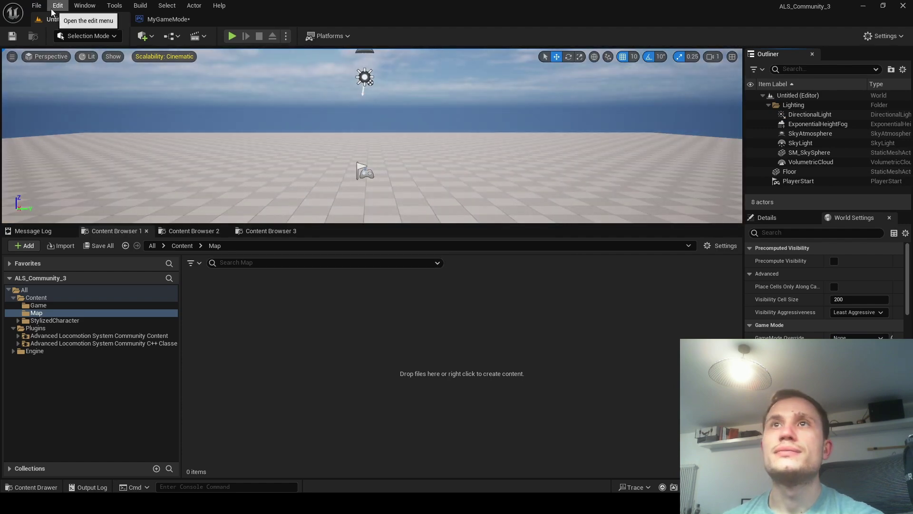
Save the current level under the name NewMap in the Content folder
{"action": "left_click", "coordinate": [35, 7]}
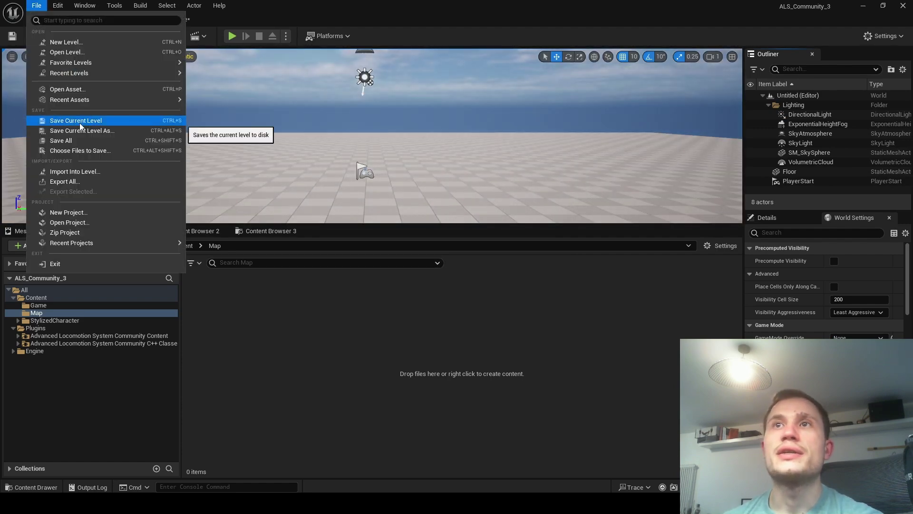
{"action": "left_click", "coordinate": [79, 122]}
{"action": "left_click", "coordinate": [395, 145]}
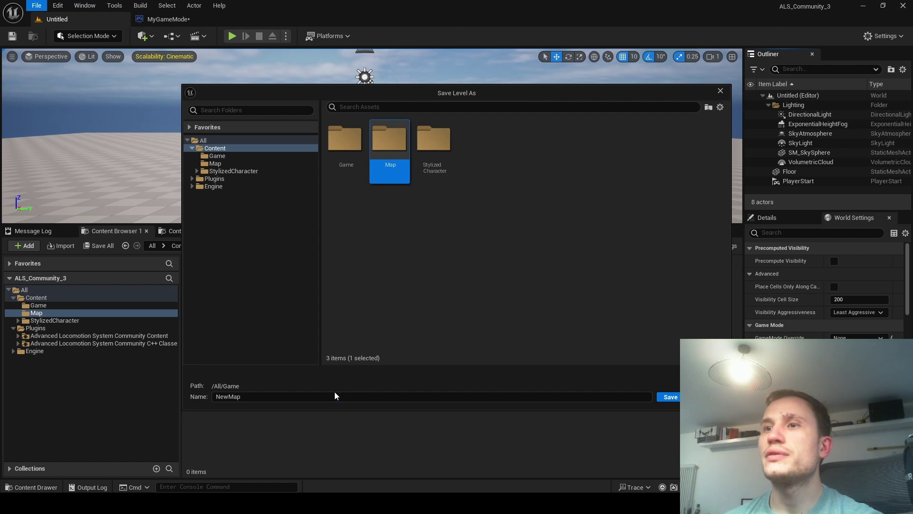
{"action": "left_click", "coordinate": [671, 398]}
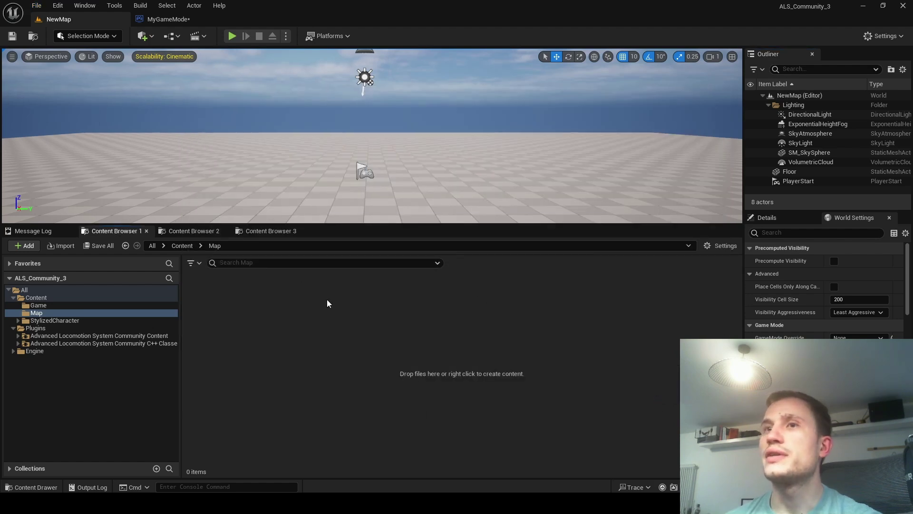
Move the NewMap level from the Content folder into the Map folder, and open that folder
{"action": "left_click", "coordinate": [38, 306]}
{"action": "left_click", "coordinate": [37, 313]}
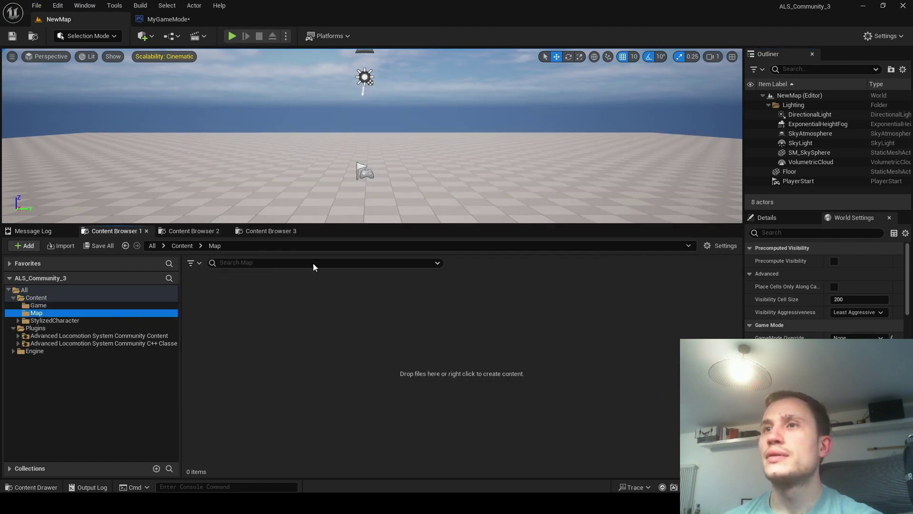
{"action": "left_click", "coordinate": [36, 298]}
{"action": "left_click_drag", "start_coordinate": [320, 311], "coordinate": [252, 307]}
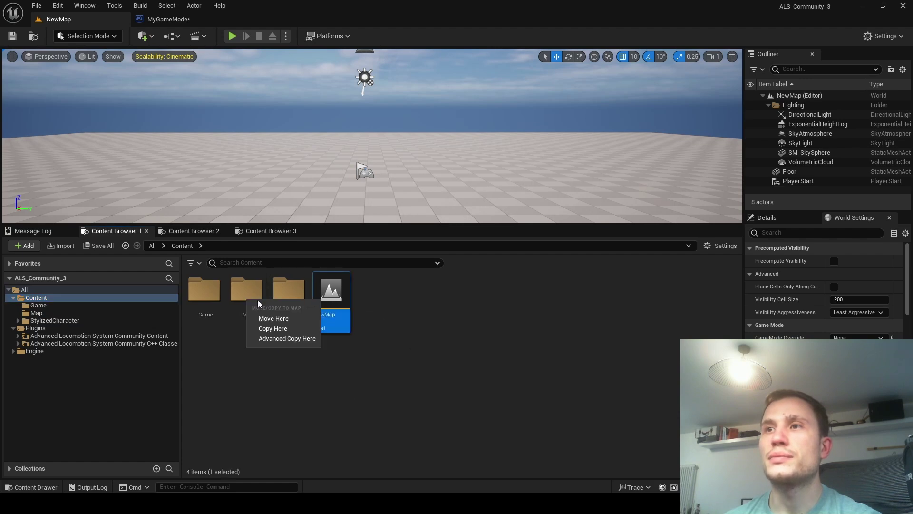
{"action": "left_click", "coordinate": [266, 316]}
{"action": "left_click", "coordinate": [513, 284]}
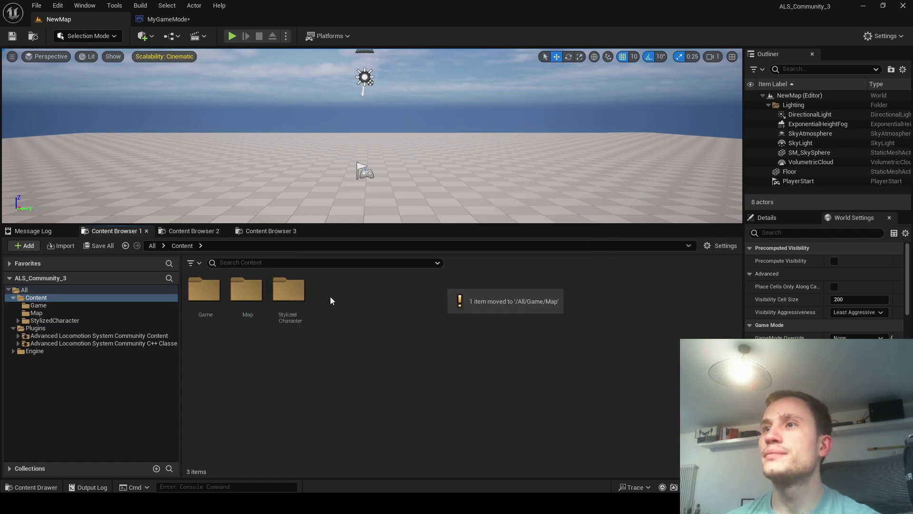
{"action": "double_click", "coordinate": [246, 291]}
{"action": "left_click", "coordinate": [216, 301]}
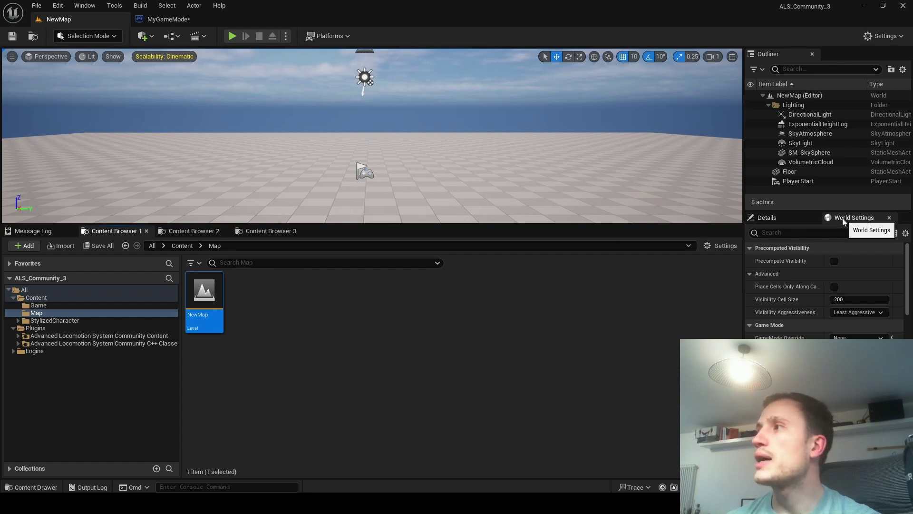
Widen the World Settings area, set the level's GameMode Override to MyGameMode, and save the level
{"action": "key", "text": "super+Down"}
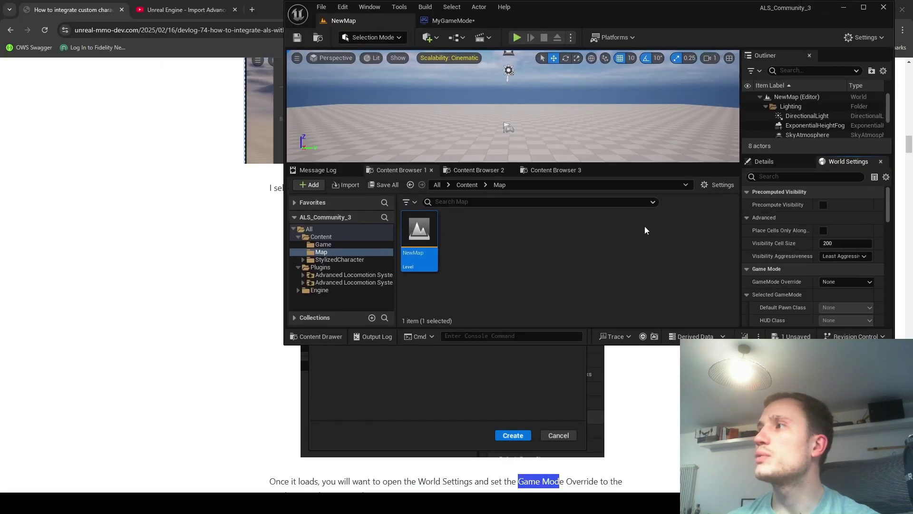
{"action": "double_click", "coordinate": [709, 6]}
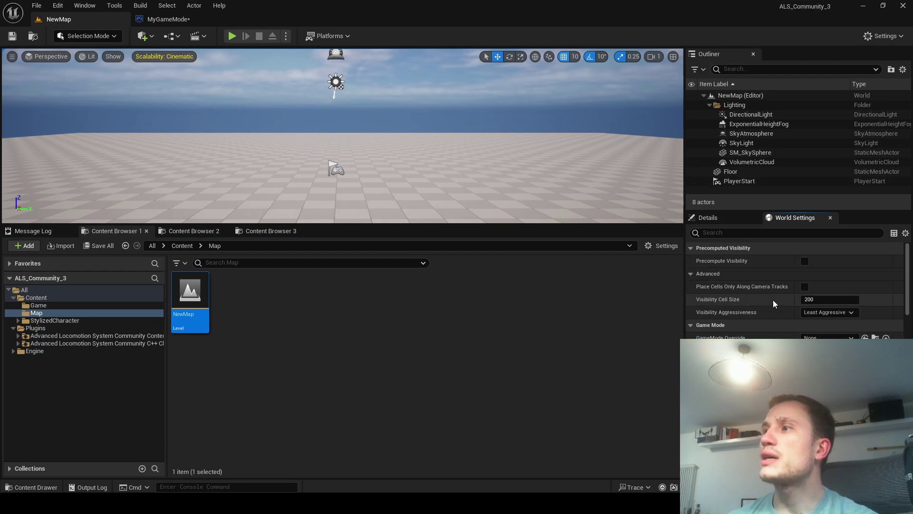
{"action": "scroll", "coordinate": [806, 336], "scroll_direction": "down", "scroll_amount": 2}
{"action": "left_click", "coordinate": [819, 307]}
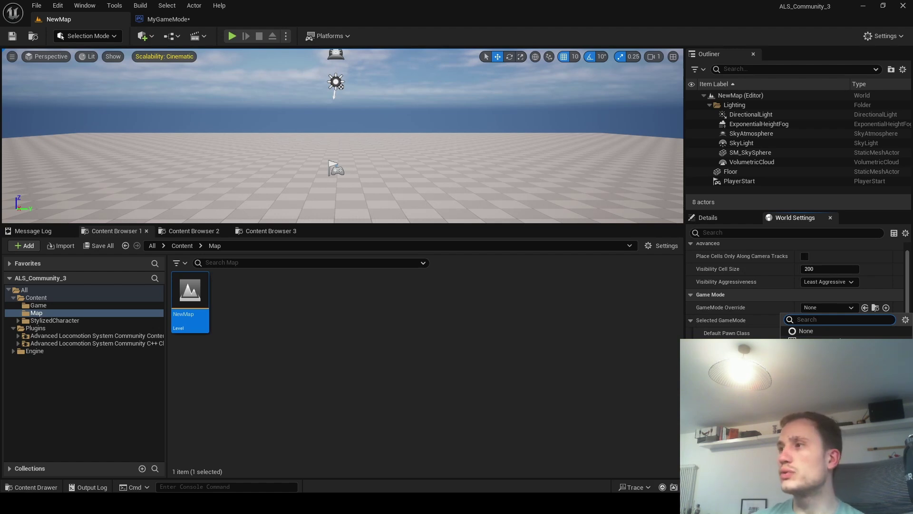
{"action": "left_click", "coordinate": [818, 343]}
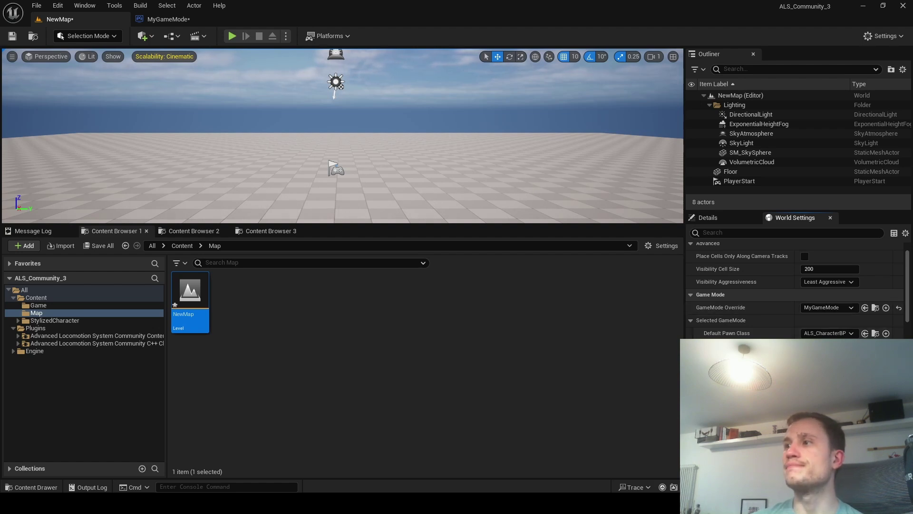
{"action": "scroll", "coordinate": [742, 314], "scroll_direction": "down", "scroll_amount": 1}
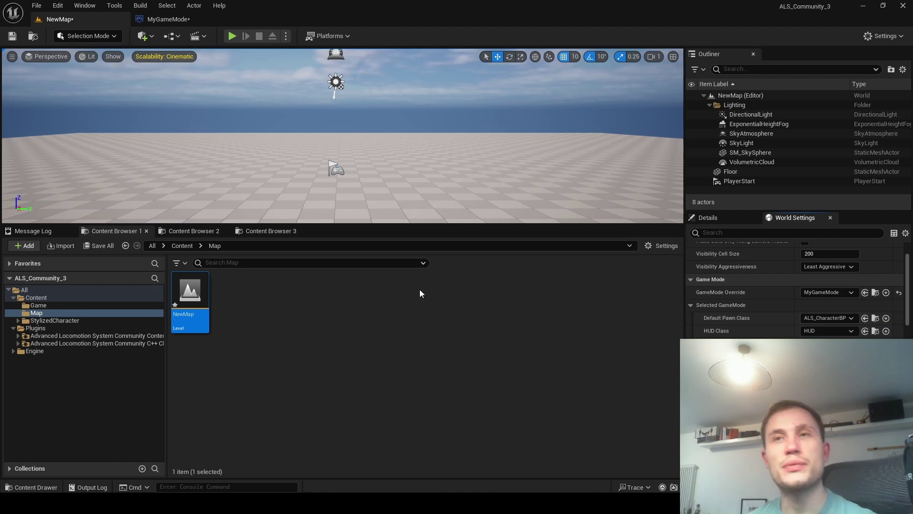
{"action": "left_click", "coordinate": [395, 291]}
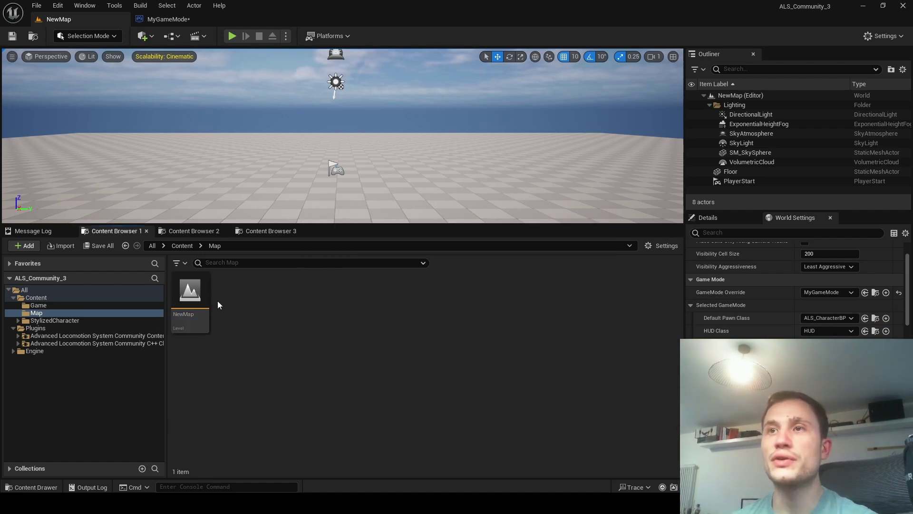
Switch to the blog post in the browser and review the Game Mode Override instructions and the section on adding new assets
{"action": "mouse_move", "coordinate": [223, 499]}
{"action": "left_click", "coordinate": [297, 465]}
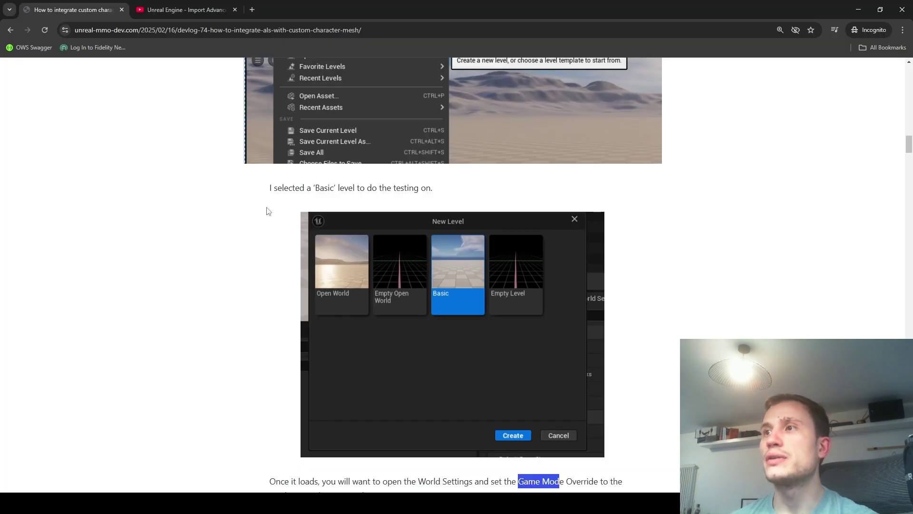
{"action": "scroll", "coordinate": [266, 209], "scroll_direction": "down", "scroll_amount": 8}
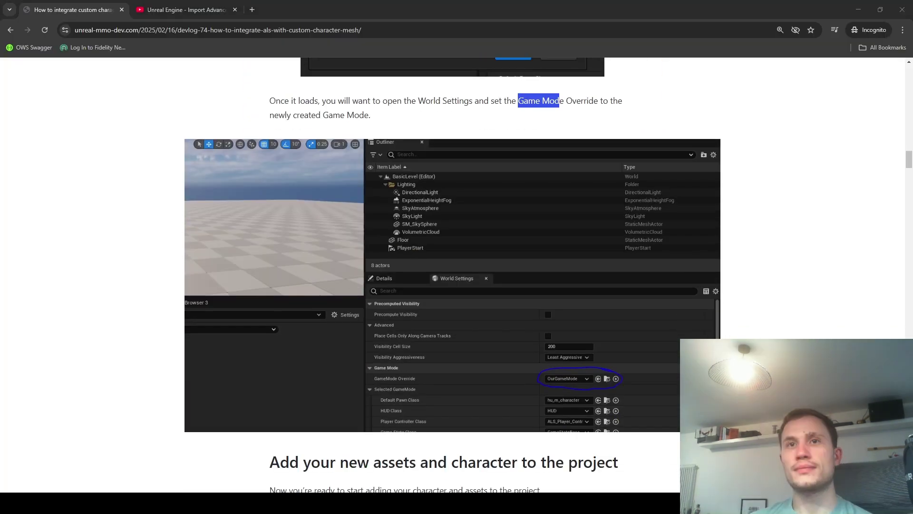
{"action": "scroll", "coordinate": [595, 330], "scroll_direction": "down", "scroll_amount": 2}
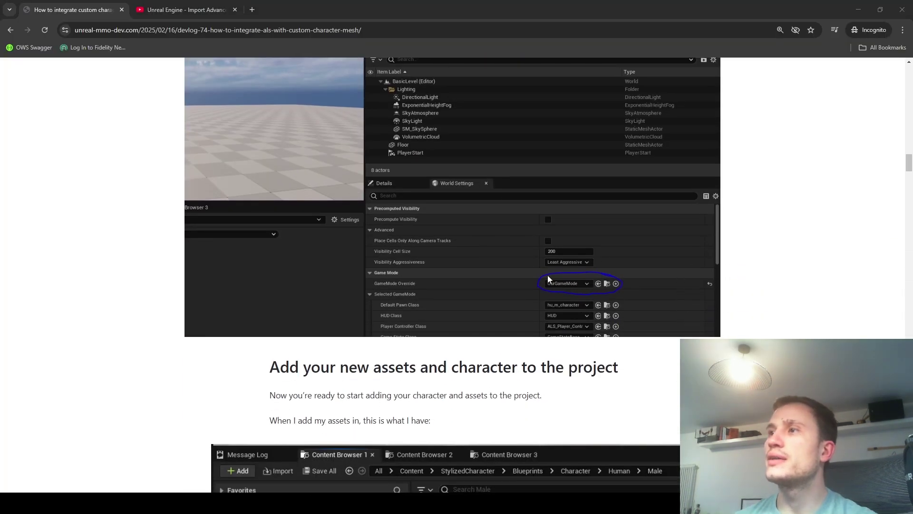
{"action": "scroll", "coordinate": [559, 284], "scroll_direction": "down", "scroll_amount": 2}
{"action": "scroll", "coordinate": [418, 226], "scroll_direction": "up", "scroll_amount": 4}
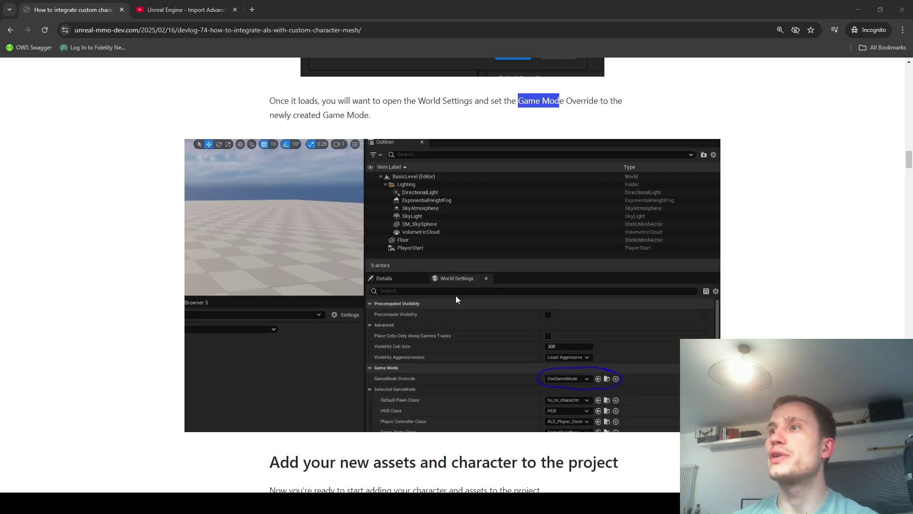
{"action": "scroll", "coordinate": [456, 295], "scroll_direction": "down", "scroll_amount": 4}
{"action": "scroll", "coordinate": [413, 253], "scroll_direction": "down", "scroll_amount": 2}
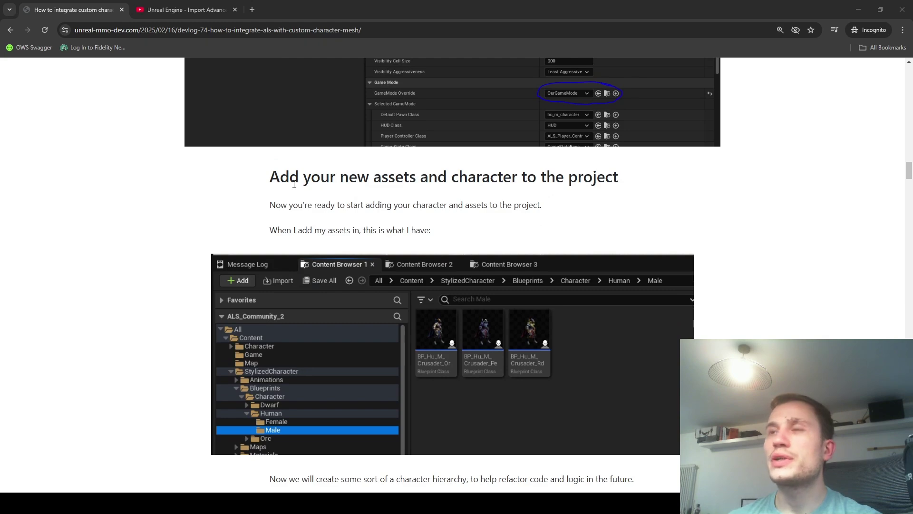
Read the blog post's character hierarchy example and how to create the Player Base blueprint from its parent class
{"action": "scroll", "coordinate": [293, 186], "scroll_direction": "down", "scroll_amount": 9}
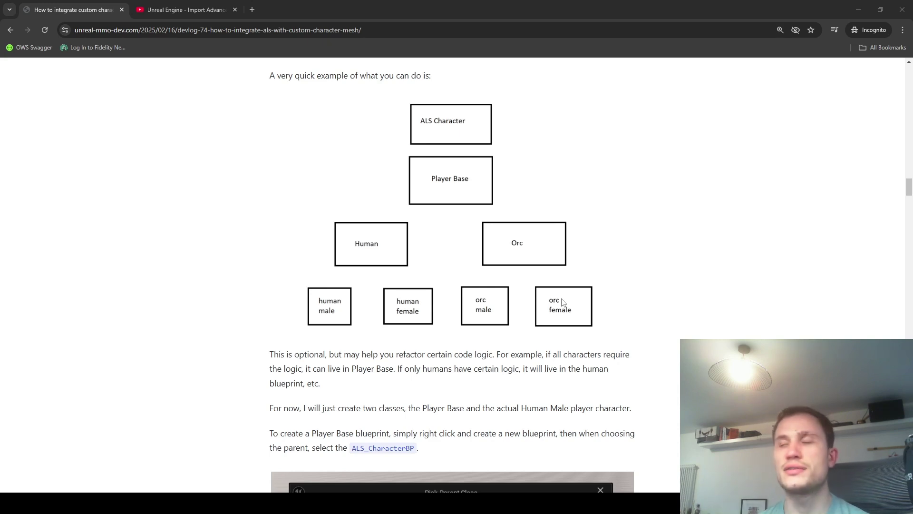
{"action": "scroll", "coordinate": [526, 253], "scroll_direction": "down", "scroll_amount": 2}
{"action": "scroll", "coordinate": [473, 216], "scroll_direction": "down", "scroll_amount": 1}
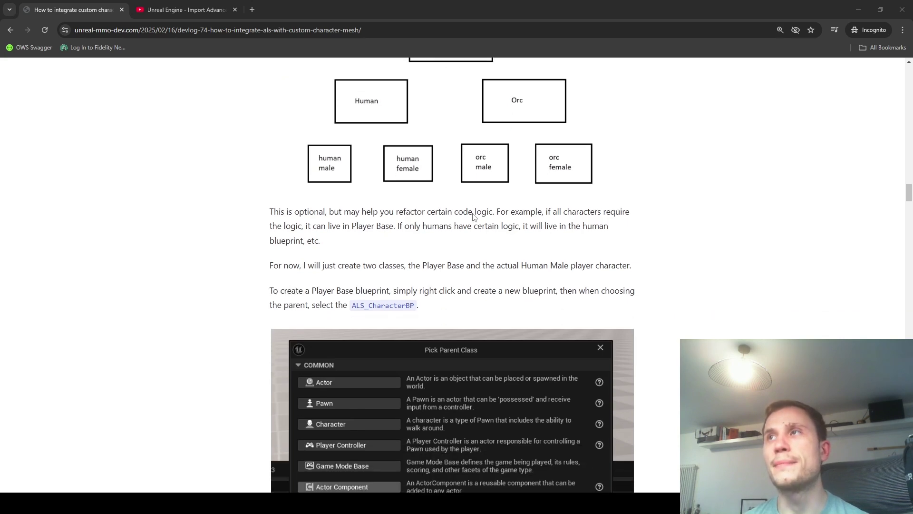
{"action": "scroll", "coordinate": [500, 181], "scroll_direction": "up", "scroll_amount": 2}
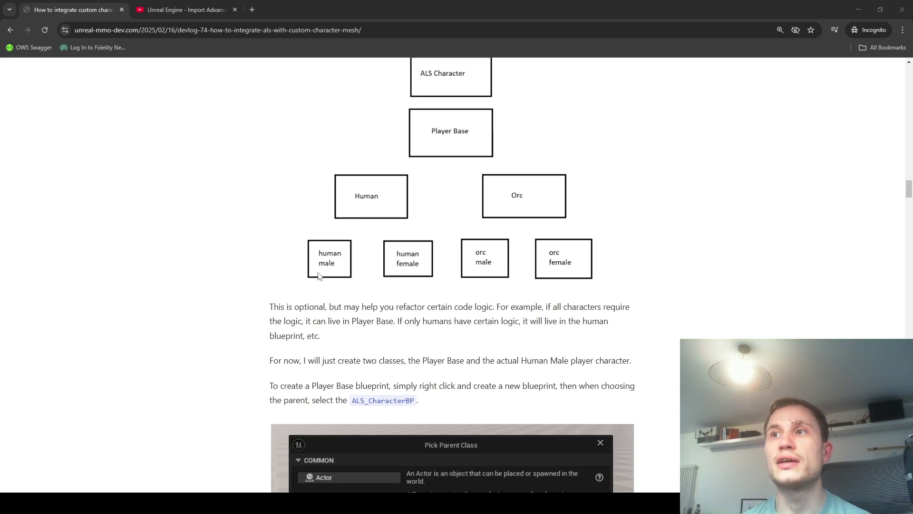
{"action": "scroll", "coordinate": [321, 264], "scroll_direction": "down", "scroll_amount": 2}
{"action": "scroll", "coordinate": [321, 262], "scroll_direction": "down", "scroll_amount": 5}
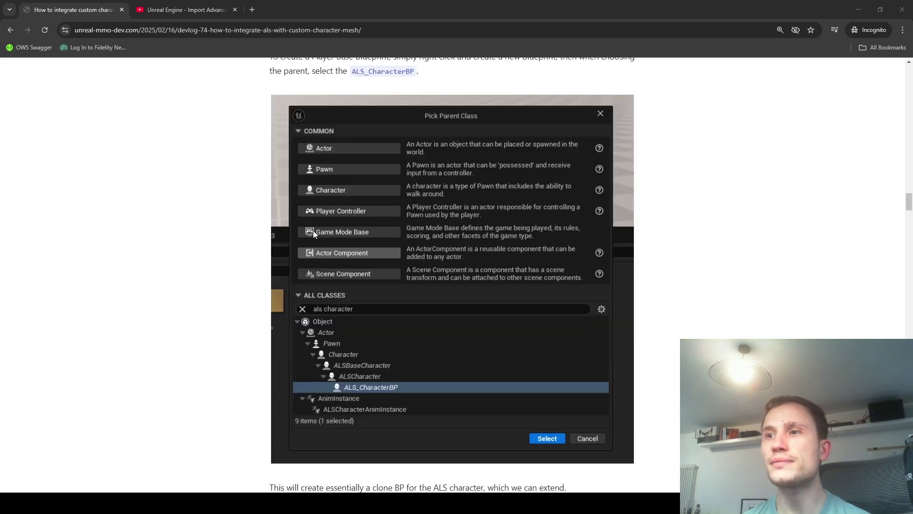
{"action": "scroll", "coordinate": [396, 270], "scroll_direction": "up", "scroll_amount": 1}
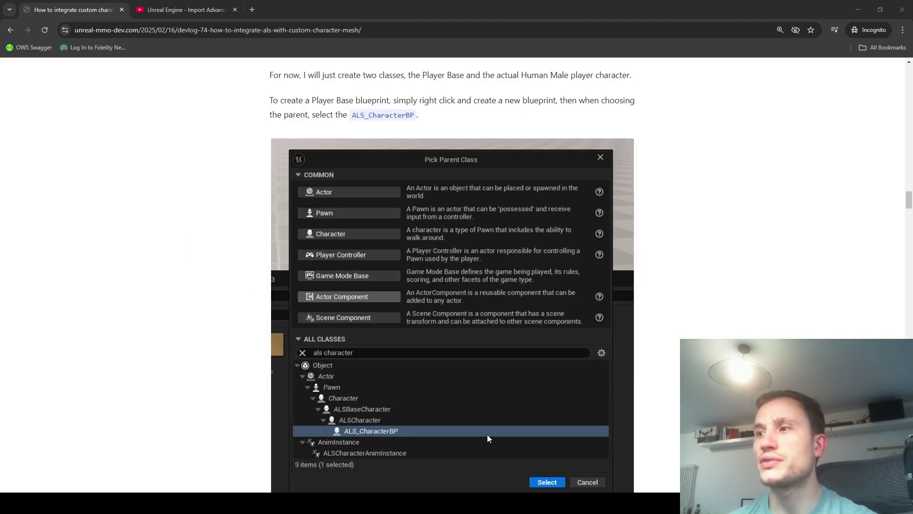
Switch to the Unreal Editor, create a folder named Characters inside Content, and open it
{"action": "key", "text": "alt+Tab"}
{"action": "left_click", "coordinate": [71, 297]}
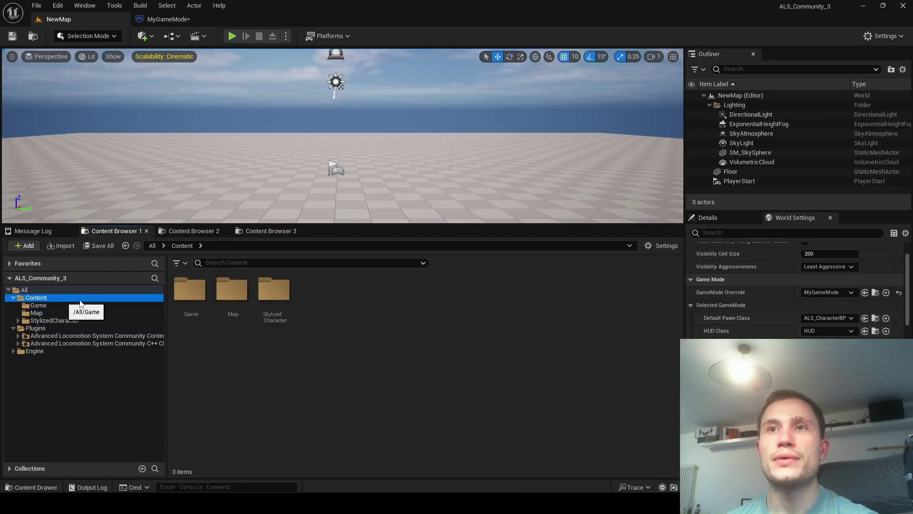
{"action": "right_click", "coordinate": [342, 319]}
{"action": "left_click", "coordinate": [414, 182]}
{"action": "type", "text": "Characters"}
{"action": "key", "text": "Return"}
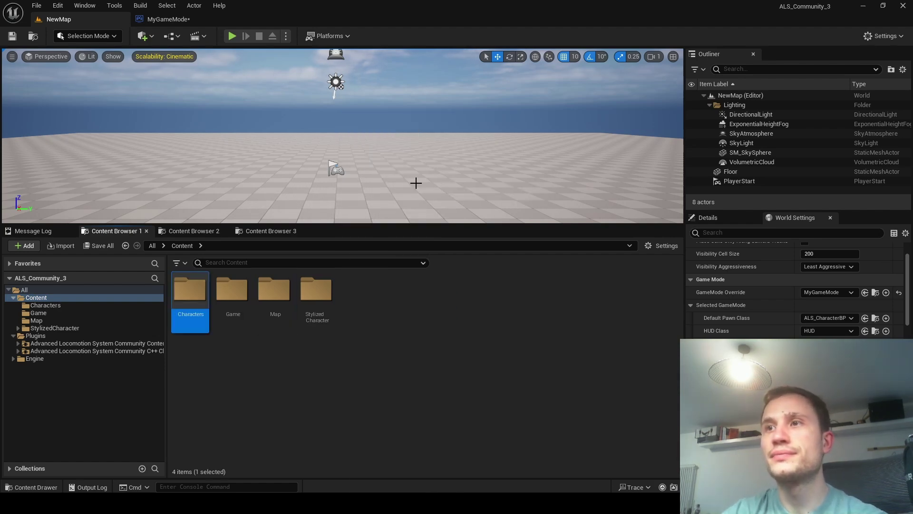
{"action": "double_click", "coordinate": [191, 293]}
Start a new Blueprint class in the Characters folder and choose ALS_CharacterBP as its parent class
{"action": "right_click", "coordinate": [229, 298]}
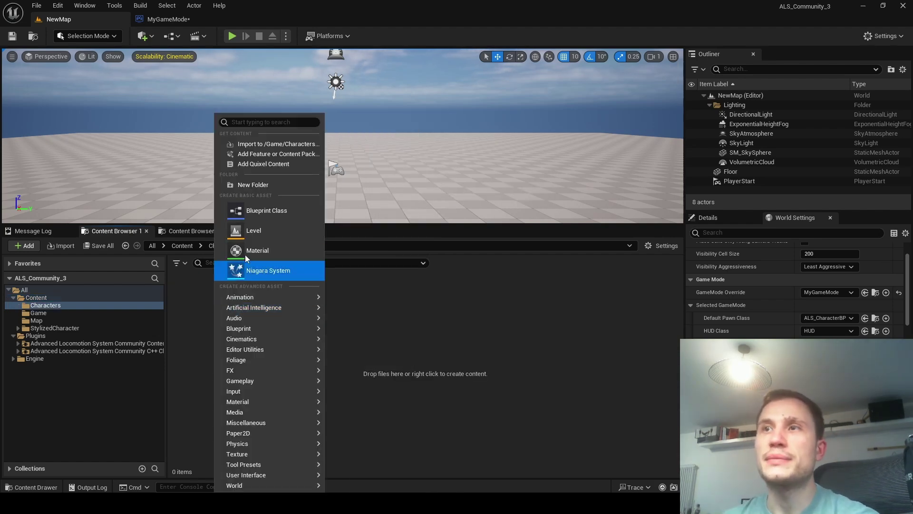
{"action": "left_click", "coordinate": [267, 214]}
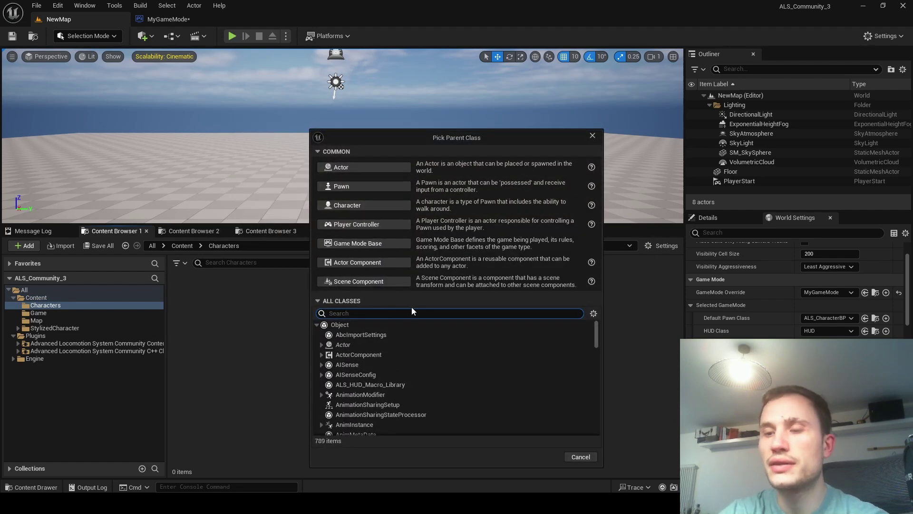
{"action": "type", "text": "character"}
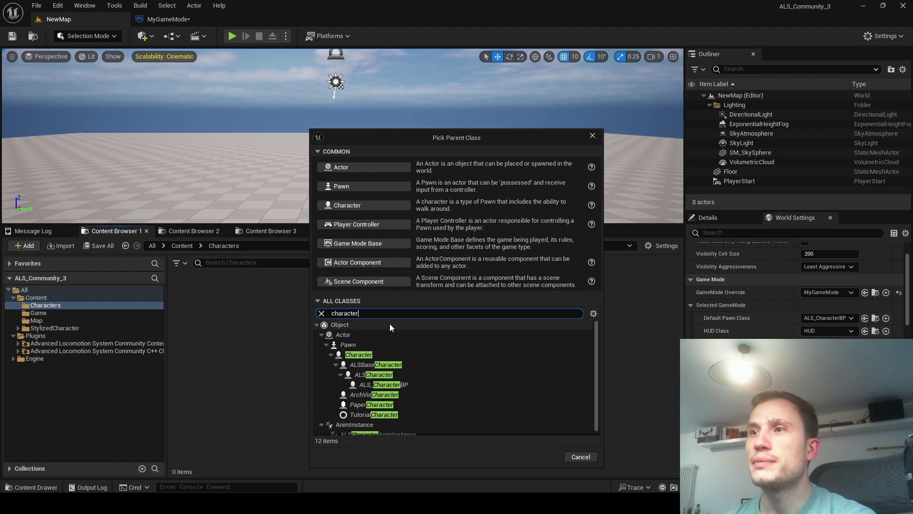
{"action": "left_click", "coordinate": [399, 364]}
{"action": "left_click", "coordinate": [407, 384]}
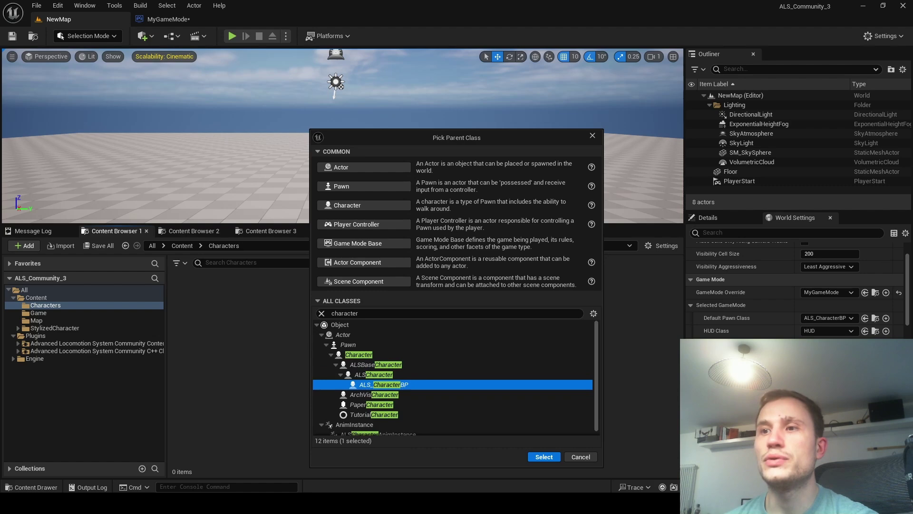
Check the Player Base parent class instructions in the browser's blog post and return to the Unreal Editor
{"action": "left_click", "coordinate": [269, 478]}
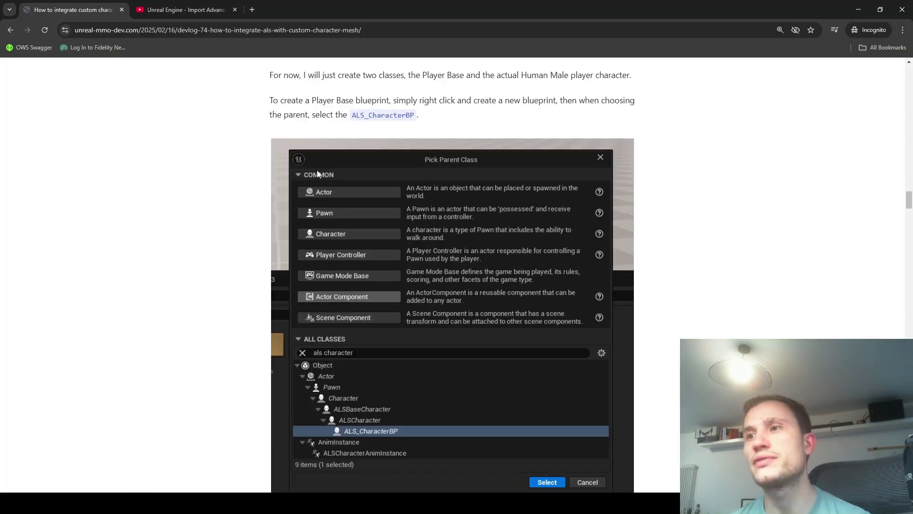
{"action": "scroll", "coordinate": [395, 298], "scroll_direction": "down", "scroll_amount": 10}
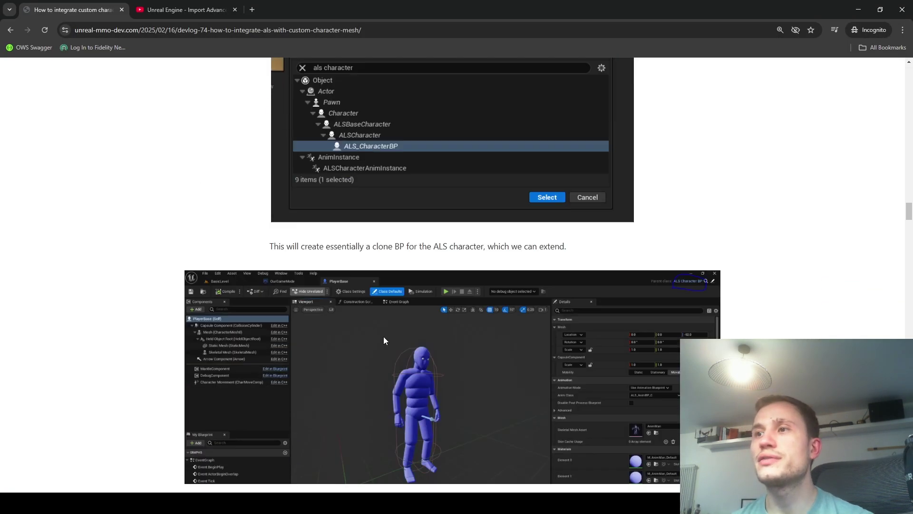
{"action": "key", "text": "alt+Tab"}
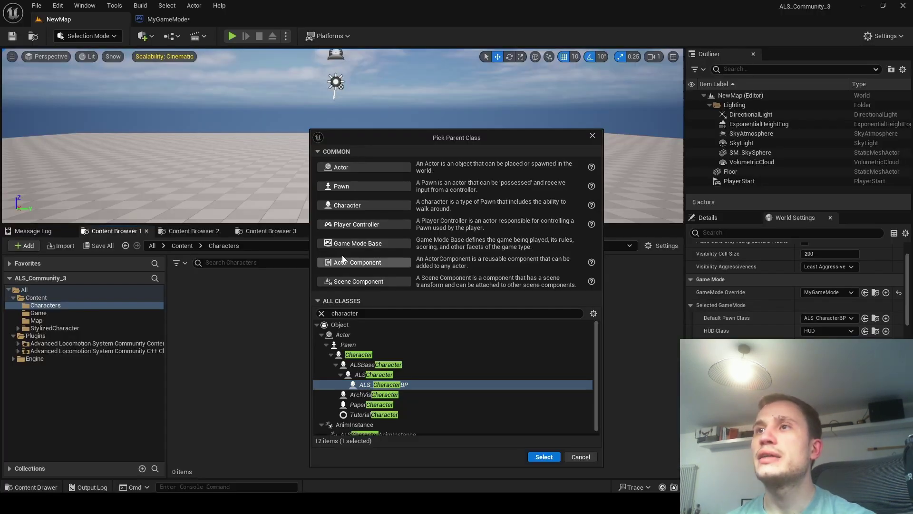
Confirm the parent class, name the new blueprint PlayerBase, and open it
{"action": "left_click", "coordinate": [542, 457]}
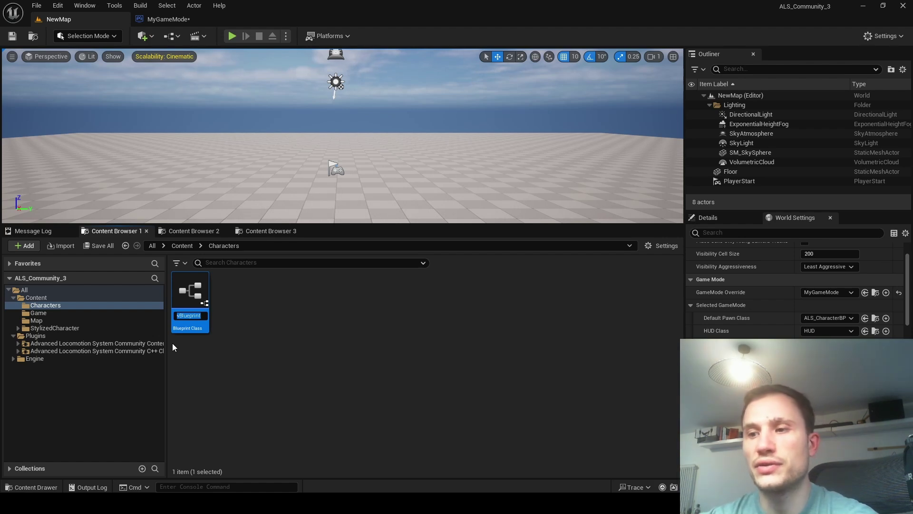
{"action": "key", "text": "BackSpace"}
{"action": "type", "text": "P"}
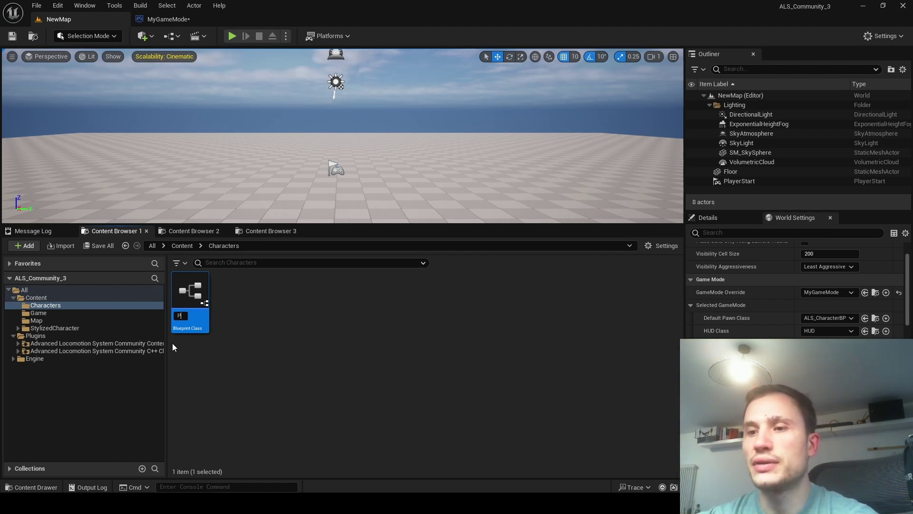
{"action": "type", "text": "layerBase"}
{"action": "key", "text": "Return"}
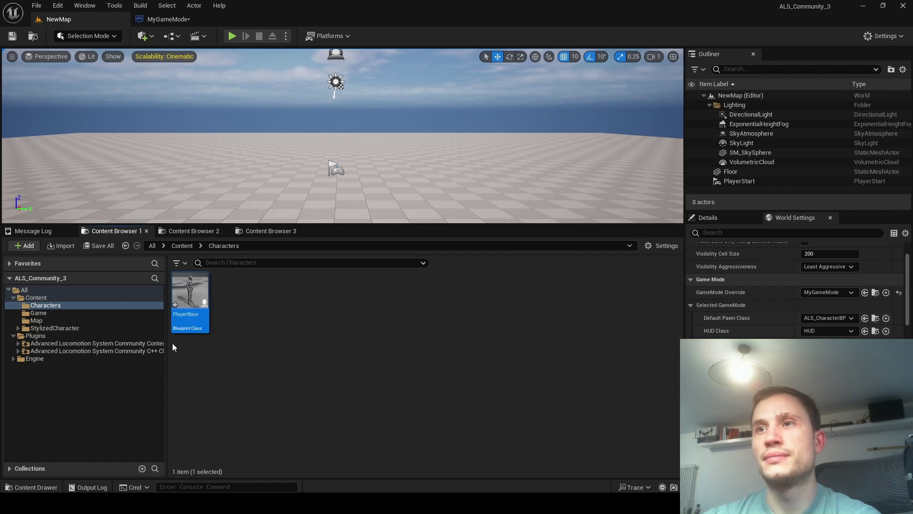
{"action": "double_click", "coordinate": [188, 292]}
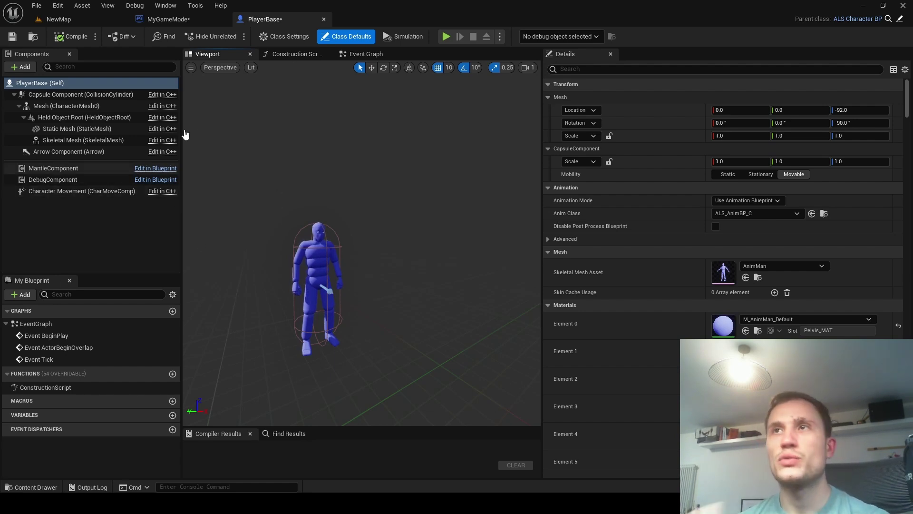
Return to the NewMap level editor and create a folder named human inside Characters
{"action": "left_click", "coordinate": [70, 22]}
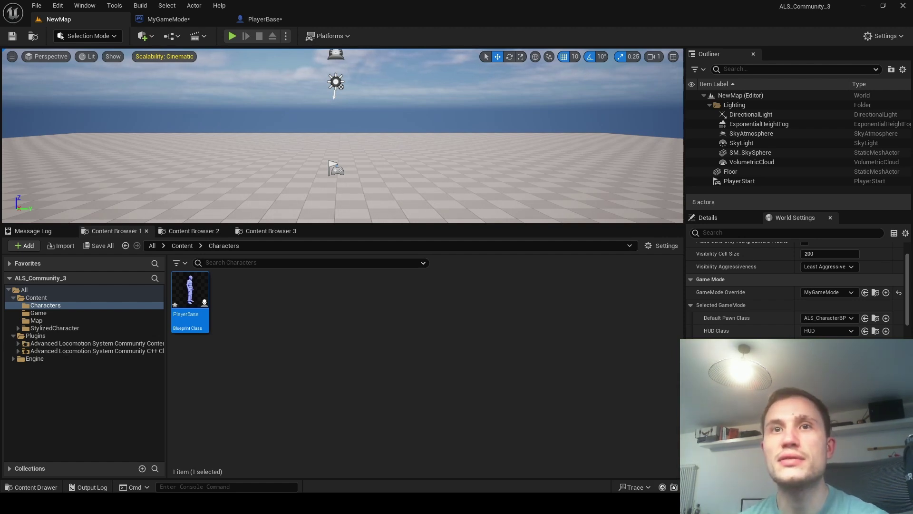
{"action": "right_click", "coordinate": [244, 301]}
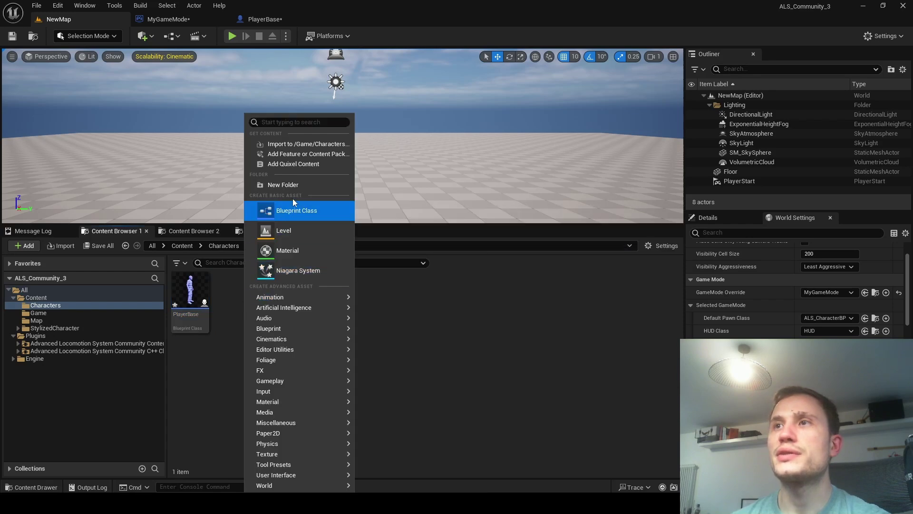
{"action": "left_click", "coordinate": [288, 185]}
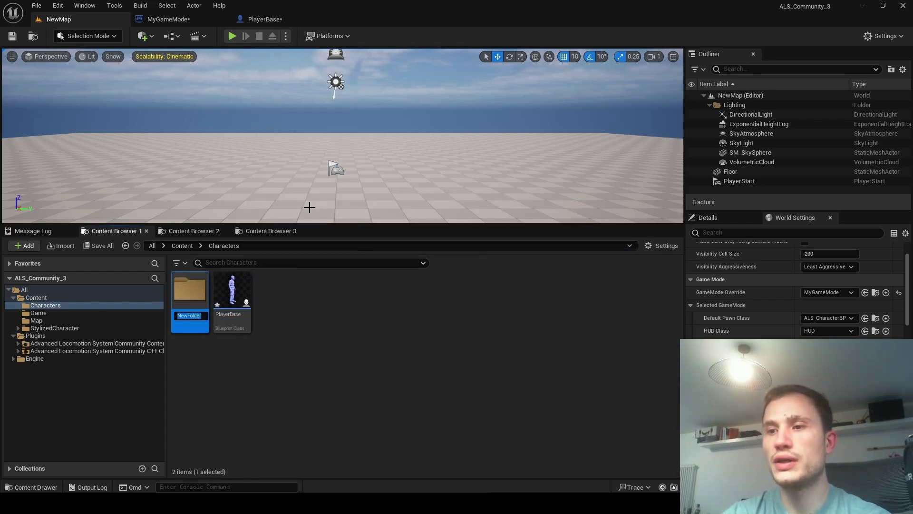
{"action": "type", "text": "human"}
{"action": "key", "text": "Return"}
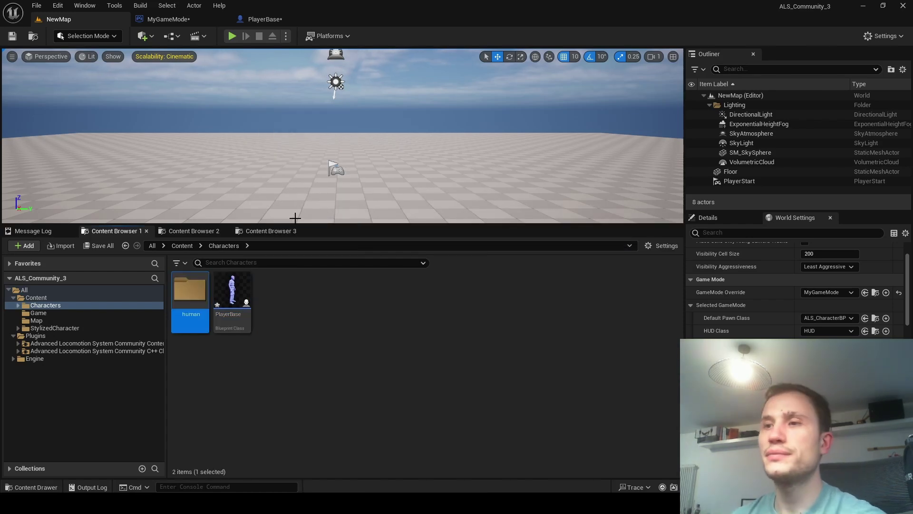
Create two subfolders named male and female inside the human folder
{"action": "double_click", "coordinate": [191, 293]}
{"action": "right_click", "coordinate": [234, 302]}
{"action": "left_click", "coordinate": [281, 188]}
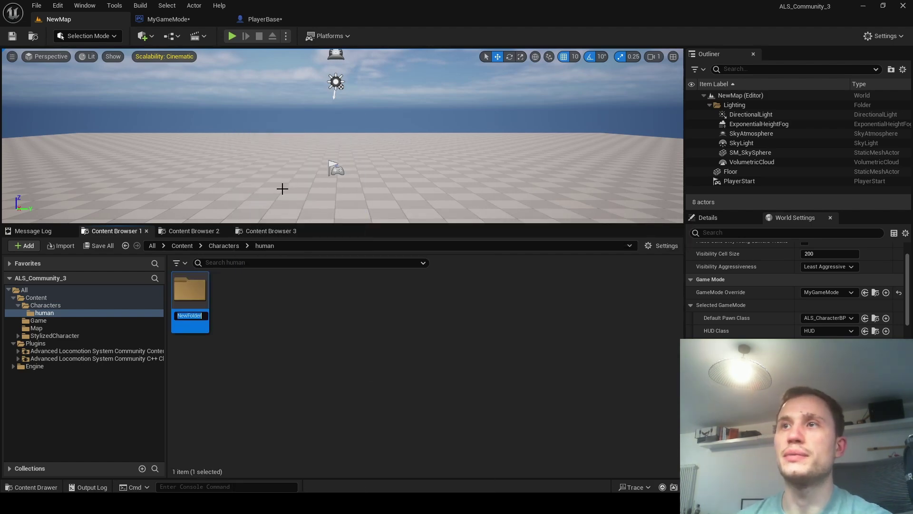
{"action": "type", "text": "male"}
{"action": "key", "text": "Return"}
{"action": "right_click", "coordinate": [239, 295]}
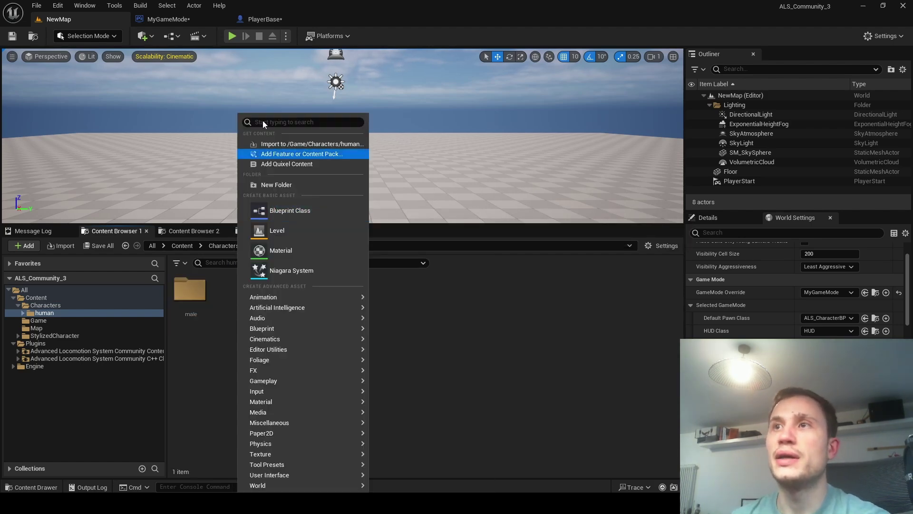
{"action": "left_click", "coordinate": [286, 186]}
{"action": "type", "text": "female"}
{"action": "key", "text": "Return"}
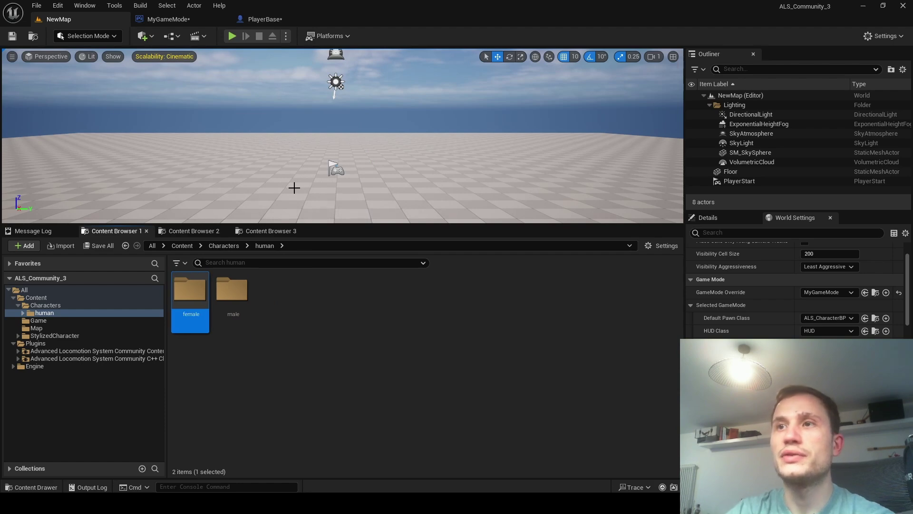
Create a new Blueprint class in the male folder with PlayerBase as its parent class
{"action": "double_click", "coordinate": [232, 291]}
{"action": "right_click", "coordinate": [200, 300]}
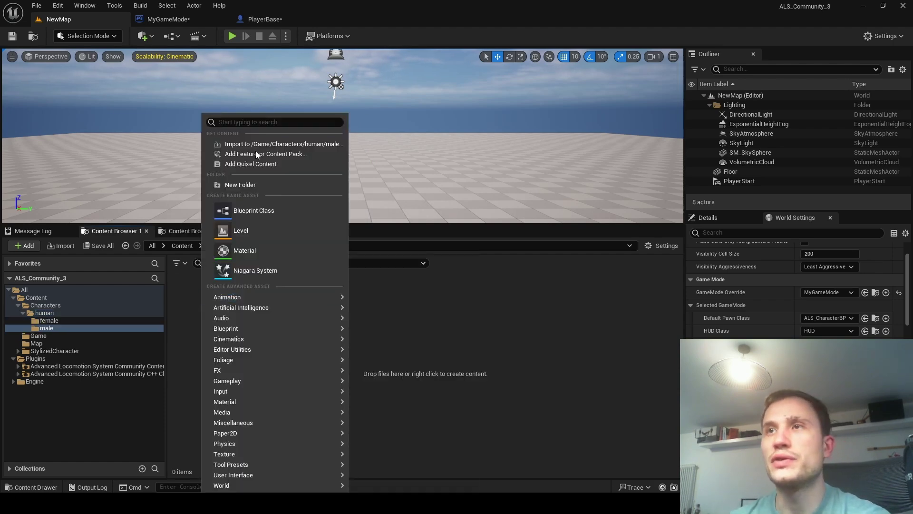
{"action": "left_click", "coordinate": [264, 207]}
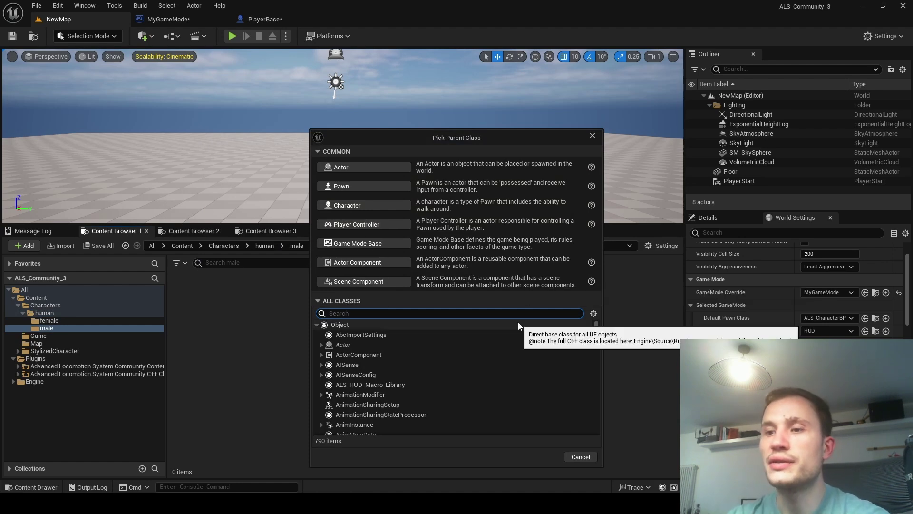
{"action": "type", "text": "player base"}
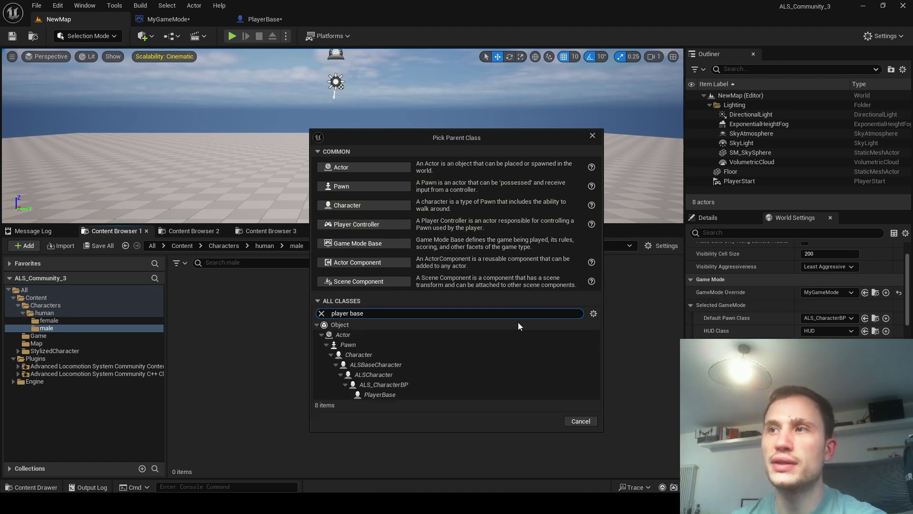
{"action": "left_click", "coordinate": [385, 395]}
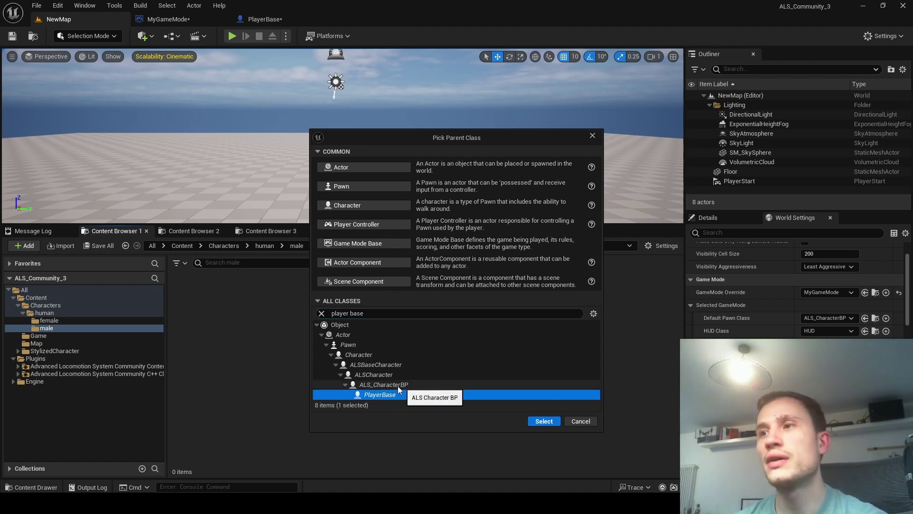
{"action": "left_click", "coordinate": [539, 421]}
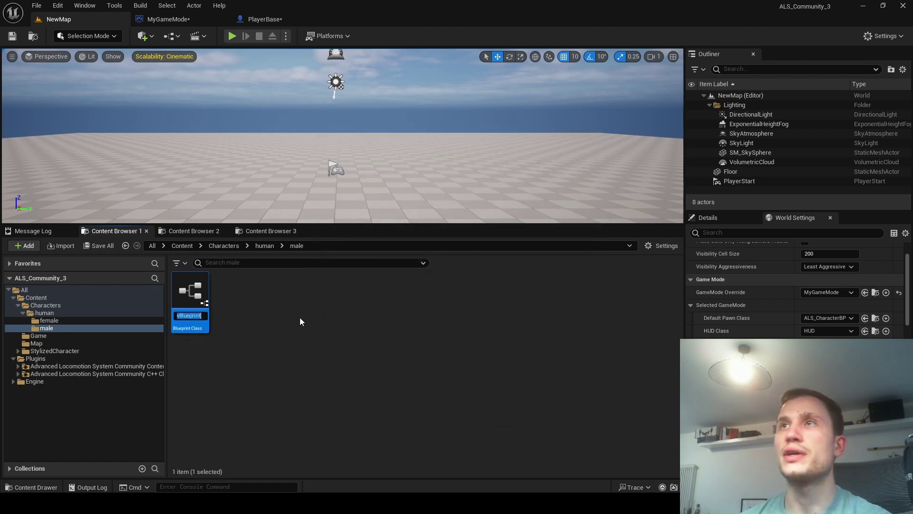
Name the new blueprint Human_m_BP and open it to view the inherited character
{"action": "type", "text": "Huma"}
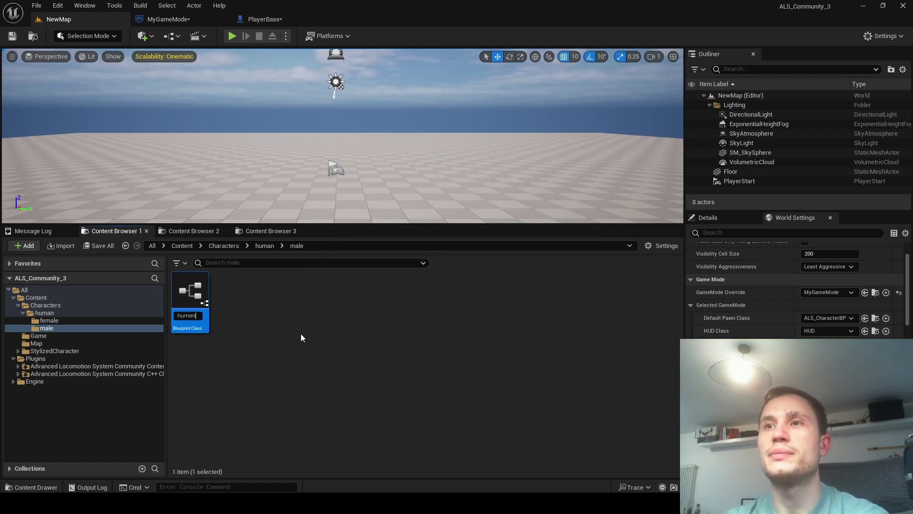
{"action": "type", "text": "n_"}
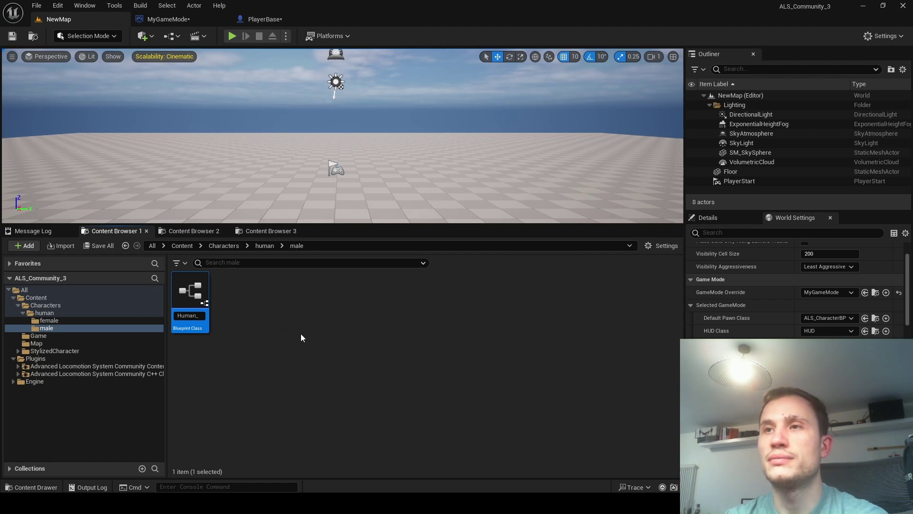
{"action": "type", "text": "m_BP"}
{"action": "key", "text": "Return"}
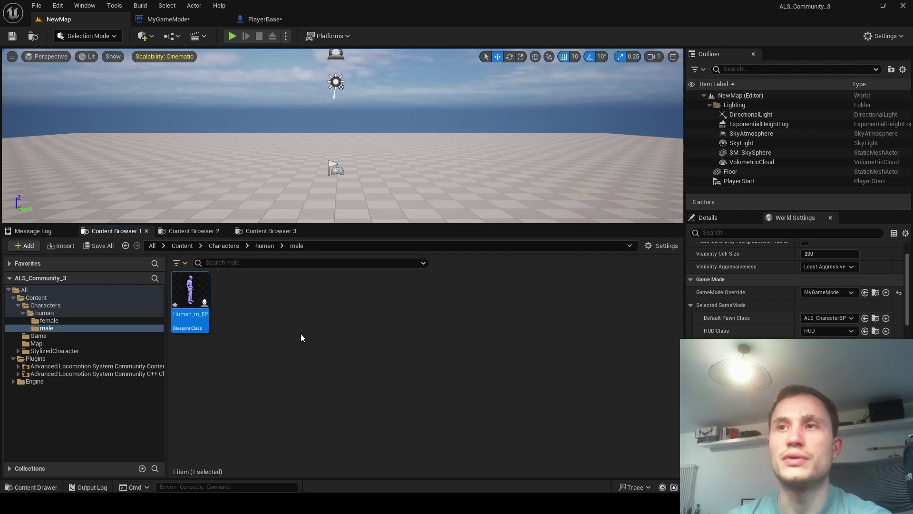
{"action": "double_click", "coordinate": [193, 305]}
{"action": "left_click_drag", "start_coordinate": [285, 240], "coordinate": [339, 230]}
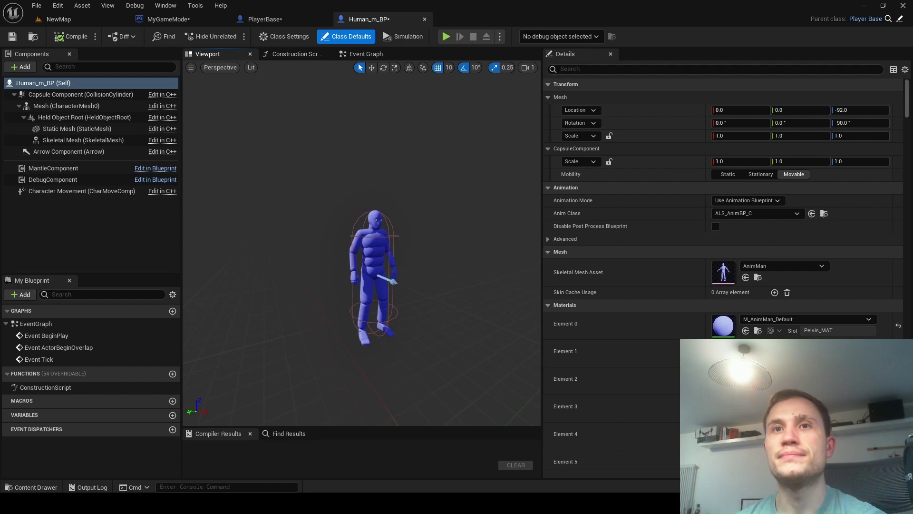
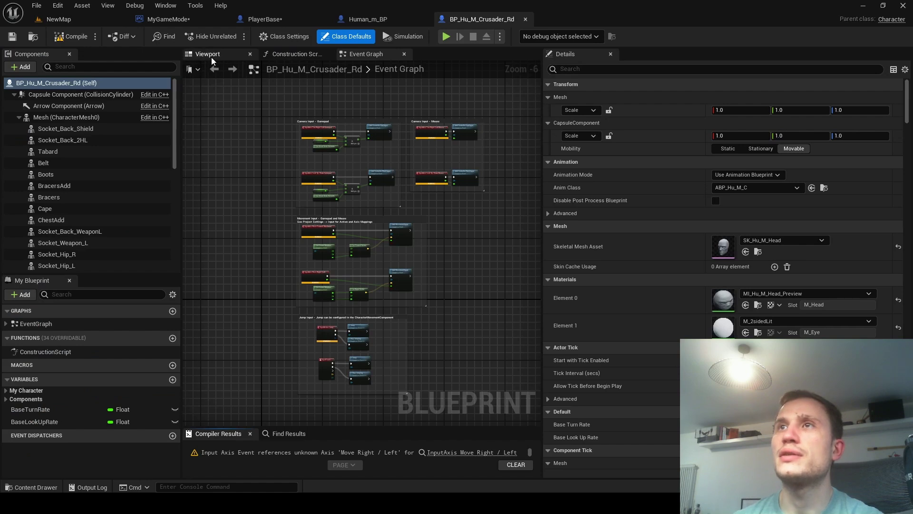
In BP_Hu_M_Crusader_Rd, show the character model and copy all skeletal mesh components under Mesh, from Socket_Back_Shield through Helmet
{"action": "left_click", "coordinate": [209, 54]}
{"action": "left_click_drag", "start_coordinate": [446, 157], "coordinate": [404, 192]}
{"action": "left_click", "coordinate": [47, 117]}
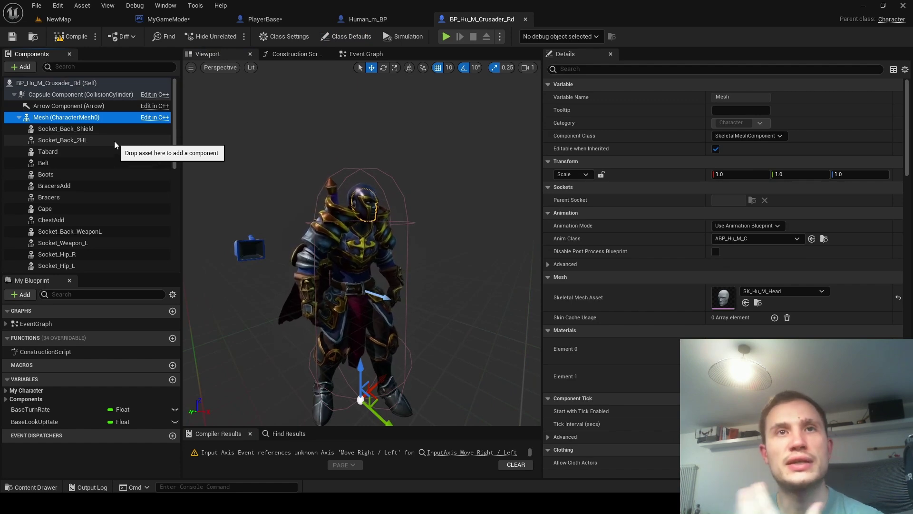
{"action": "scroll", "coordinate": [110, 142], "scroll_direction": "down", "scroll_amount": 4}
{"action": "scroll", "coordinate": [107, 148], "scroll_direction": "down", "scroll_amount": 5}
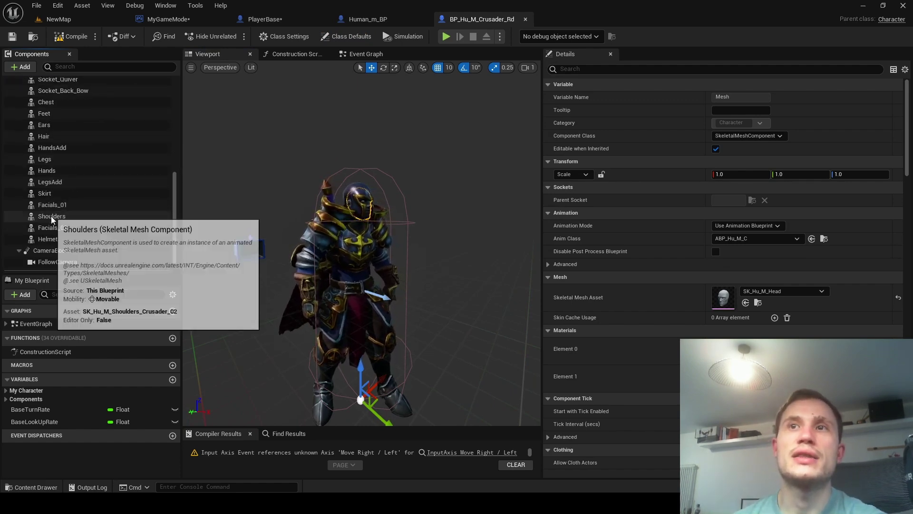
{"action": "left_click", "coordinate": [47, 238], "text": "shift"}
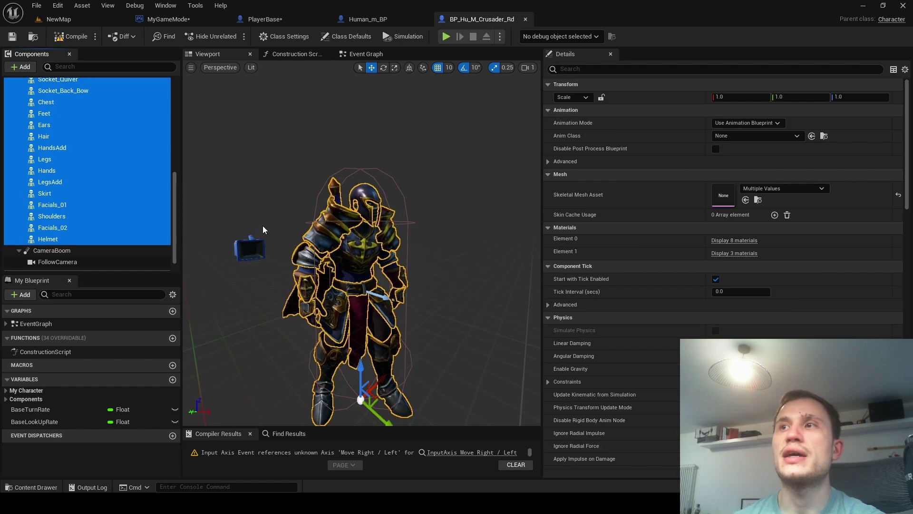
{"action": "scroll", "coordinate": [122, 185], "scroll_direction": "up", "scroll_amount": 10}
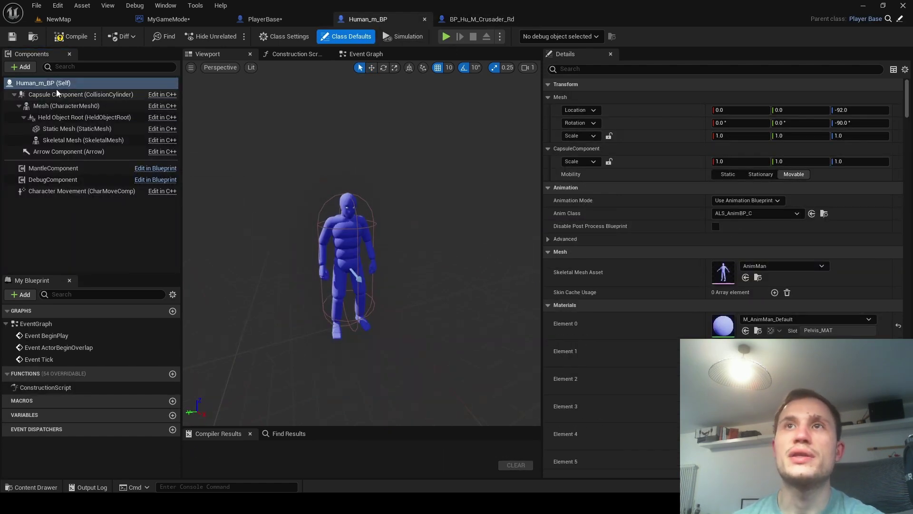
Paste the copied skeletal mesh components into Human_m_BP and parent them all to Mesh (CharacterMesh0)
{"action": "scroll", "coordinate": [90, 138], "scroll_direction": "down", "scroll_amount": 5}
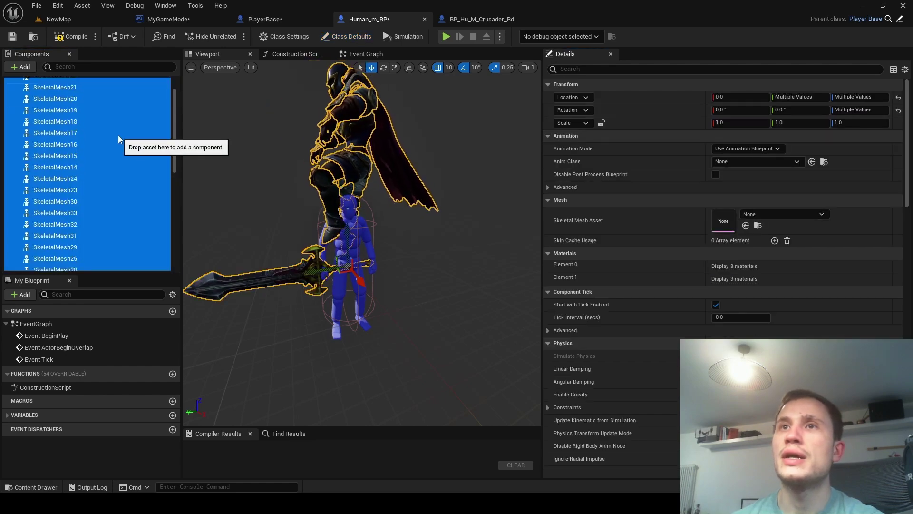
{"action": "scroll", "coordinate": [88, 141], "scroll_direction": "down", "scroll_amount": 2}
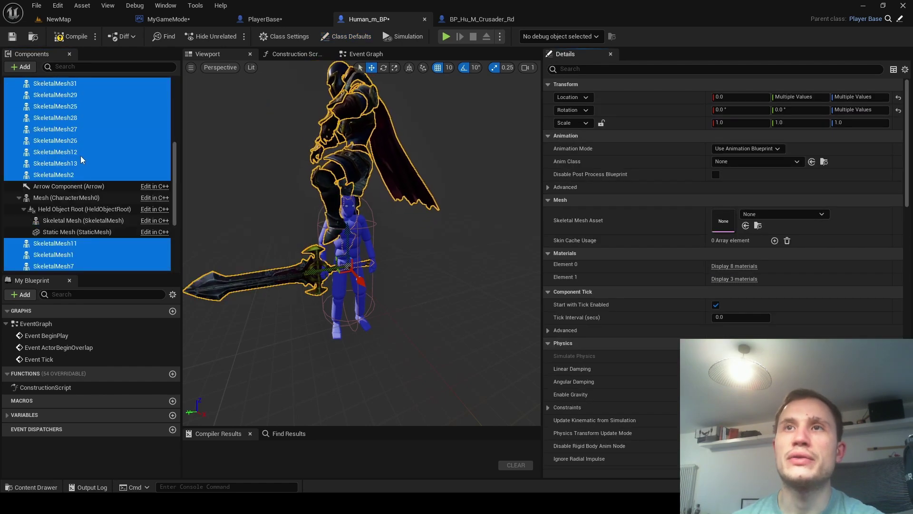
{"action": "left_click_drag", "start_coordinate": [88, 140], "coordinate": [43, 208]}
{"action": "scroll", "coordinate": [101, 161], "scroll_direction": "up", "scroll_amount": 4}
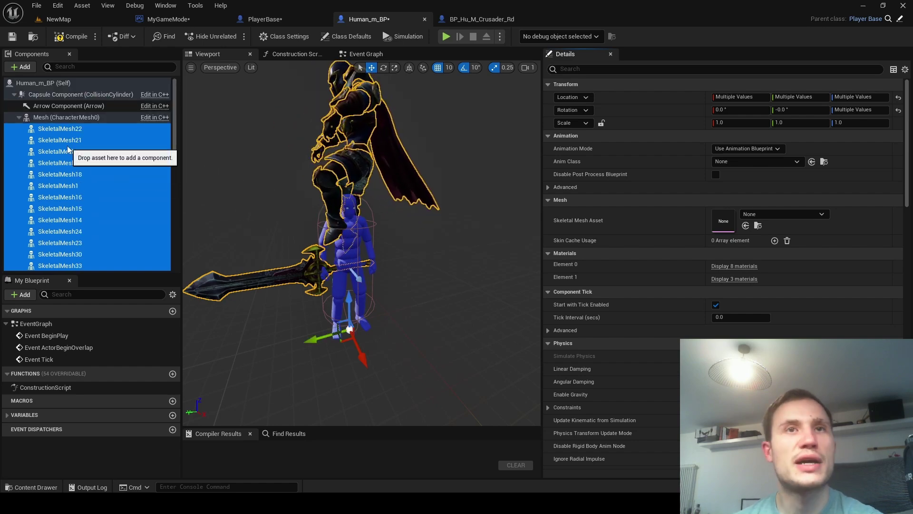
Reset the location of all pasted skeletal mesh components to 0, 0, 0 and their Z rotation to 0
{"action": "scroll", "coordinate": [124, 164], "scroll_direction": "down", "scroll_amount": 6}
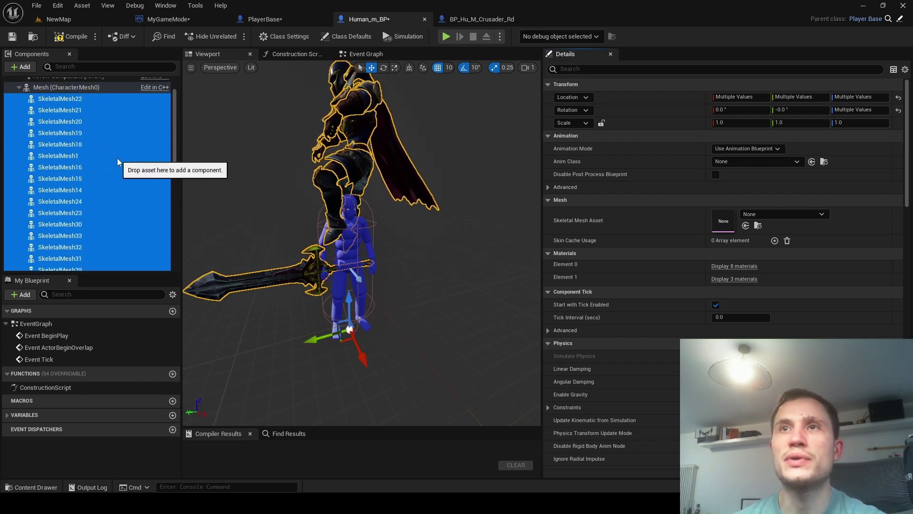
{"action": "scroll", "coordinate": [102, 169], "scroll_direction": "down", "scroll_amount": 8}
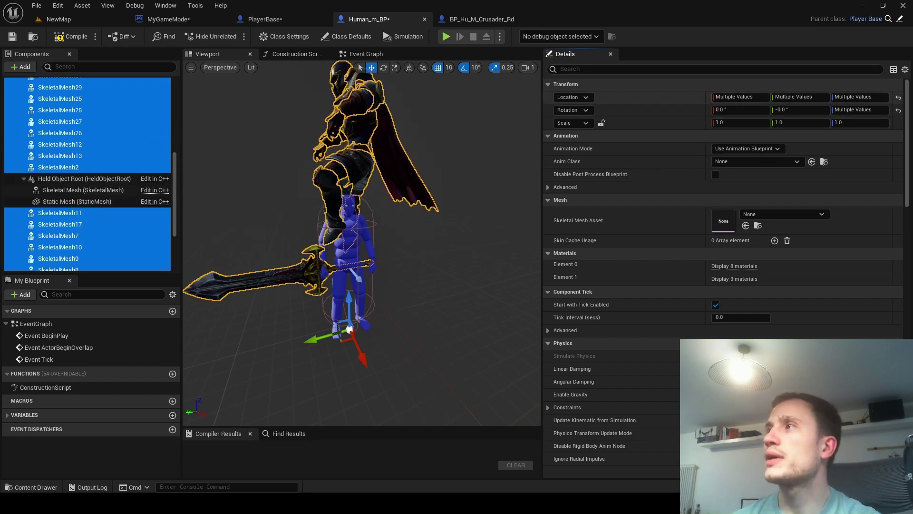
{"action": "left_click", "coordinate": [741, 98]}
{"action": "left_click", "coordinate": [741, 98]}
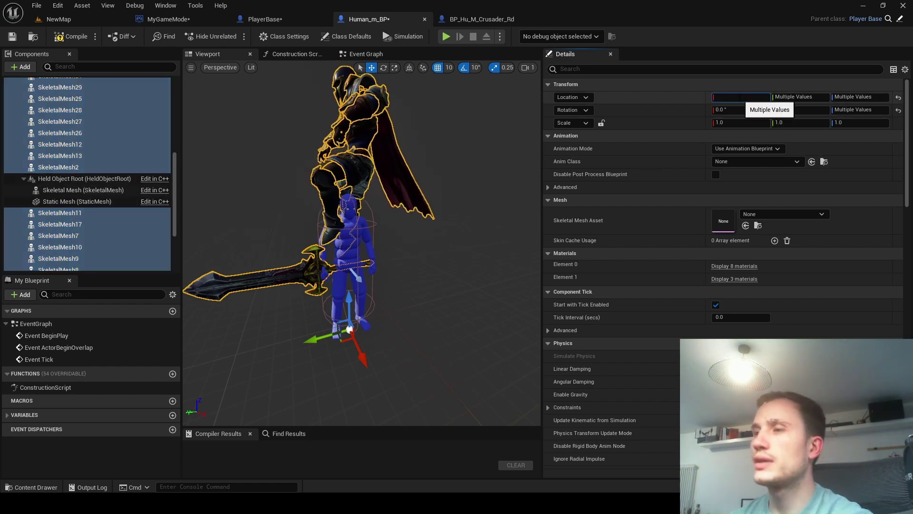
{"action": "type", "text": "0"}
{"action": "key", "text": "Return"}
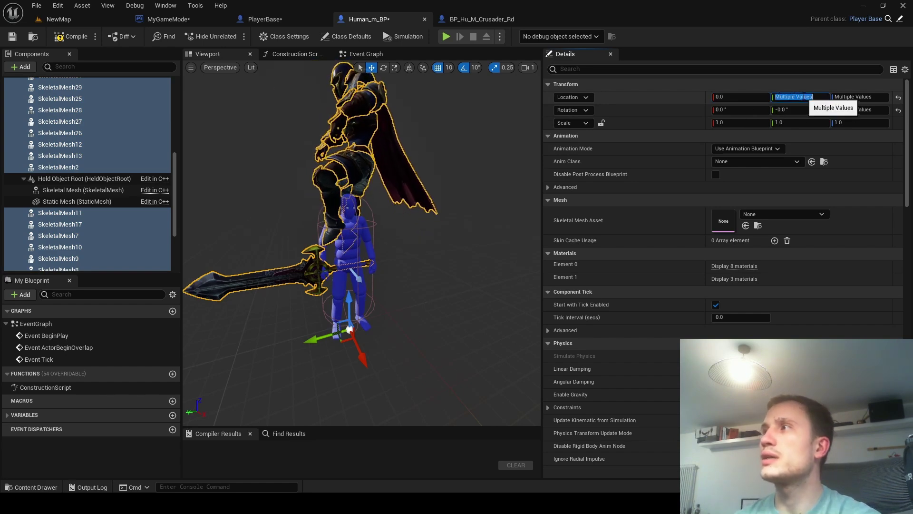
{"action": "left_click", "coordinate": [871, 97]}
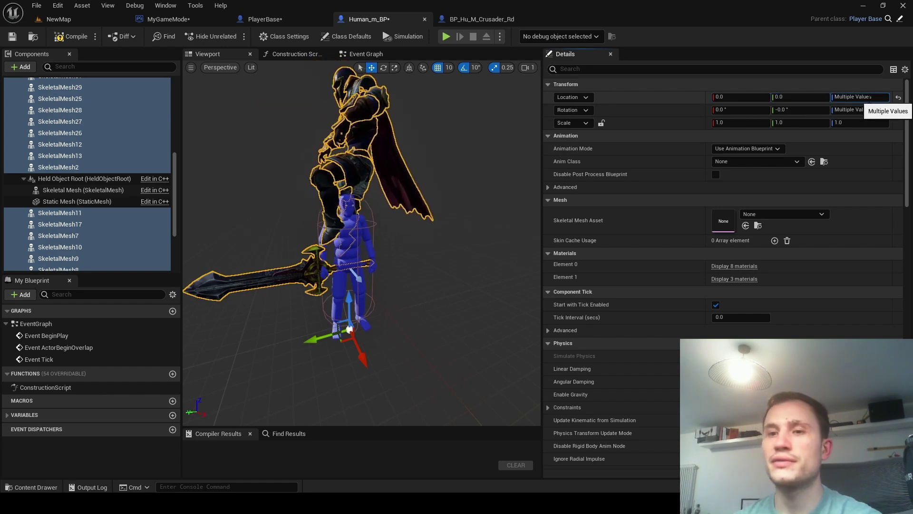
{"action": "type", "text": "0"}
{"action": "left_click", "coordinate": [870, 110]}
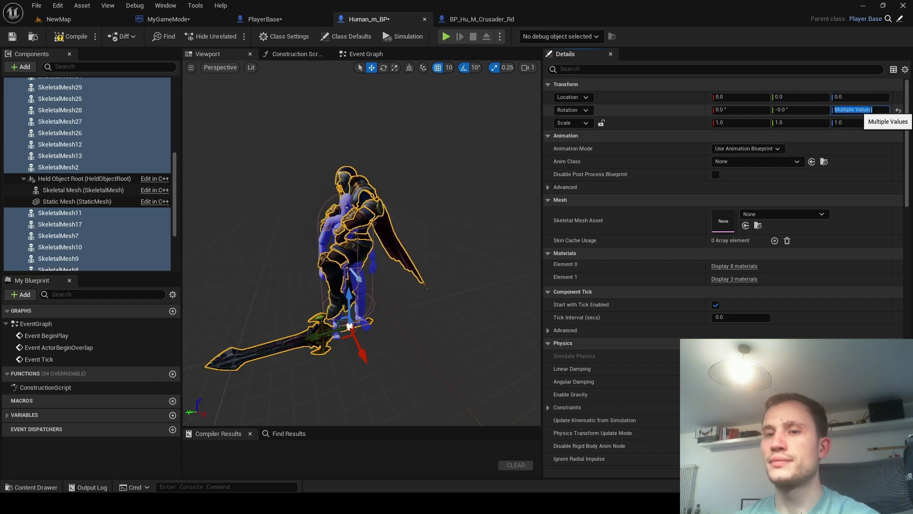
{"action": "type", "text": "0"}
{"action": "key", "text": "Return"}
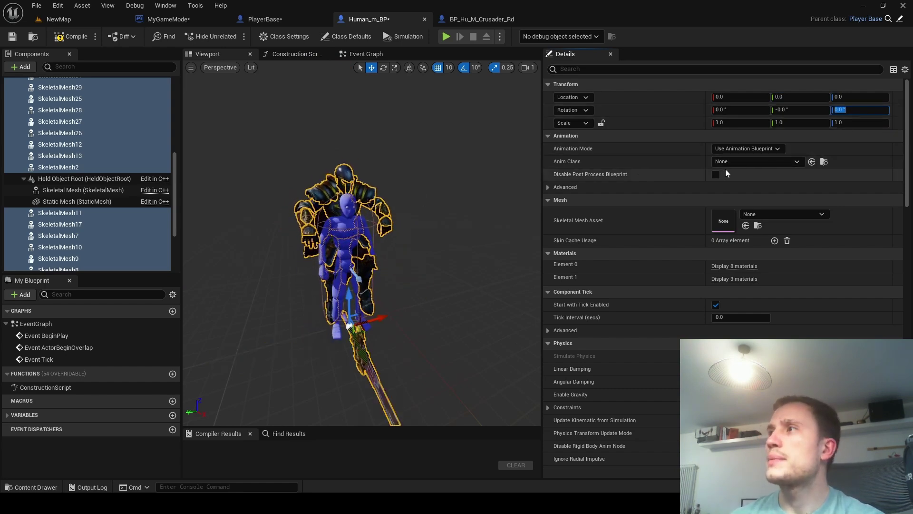
Delete the sword's skeletal mesh component from the Human_m_BP character
{"action": "left_click_drag", "start_coordinate": [469, 172], "coordinate": [418, 183]}
{"action": "left_click", "coordinate": [750, 161]}
{"action": "left_click", "coordinate": [745, 186]}
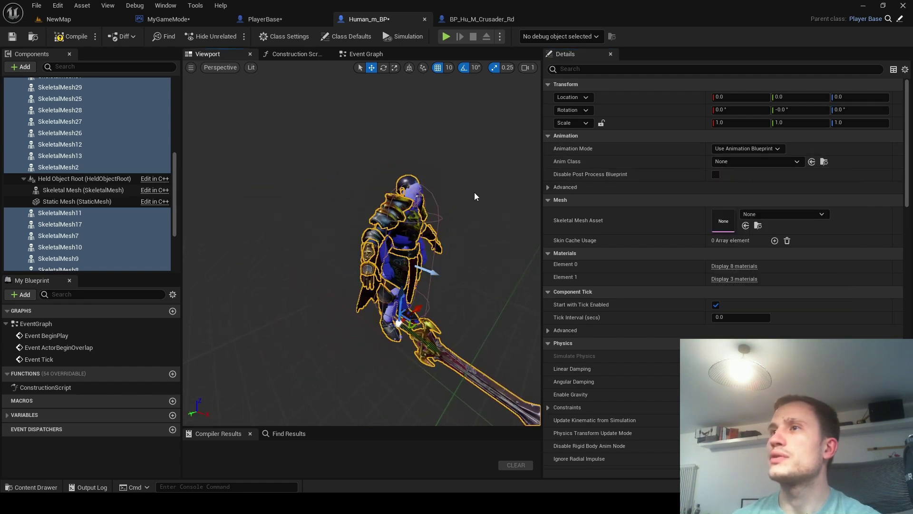
{"action": "left_click_drag", "start_coordinate": [476, 197], "coordinate": [440, 200]}
{"action": "left_click", "coordinate": [378, 369]}
{"action": "key", "text": "Delete"}
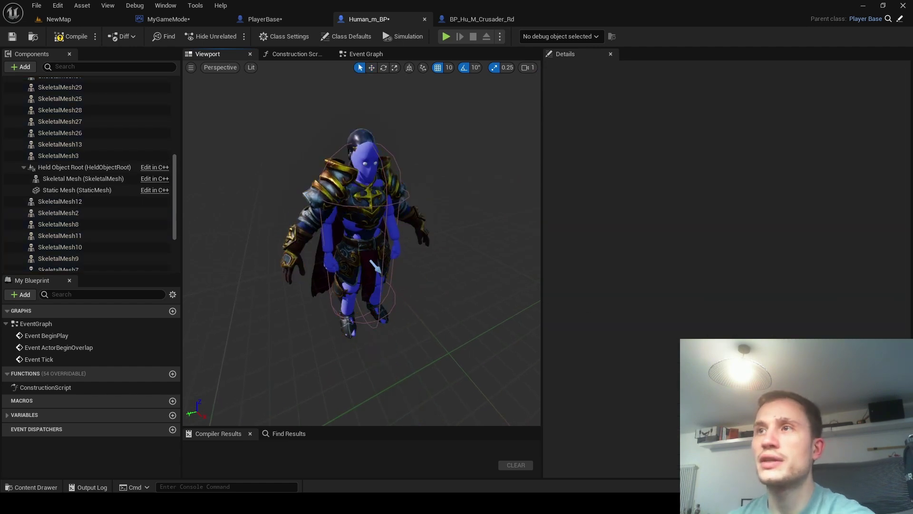
Examine the Mesh (CharacterMesh0) component's animation settings and several skeletal meshes nested under it
{"action": "scroll", "coordinate": [129, 204], "scroll_direction": "up", "scroll_amount": 3}
{"action": "scroll", "coordinate": [56, 204], "scroll_direction": "up", "scroll_amount": 5}
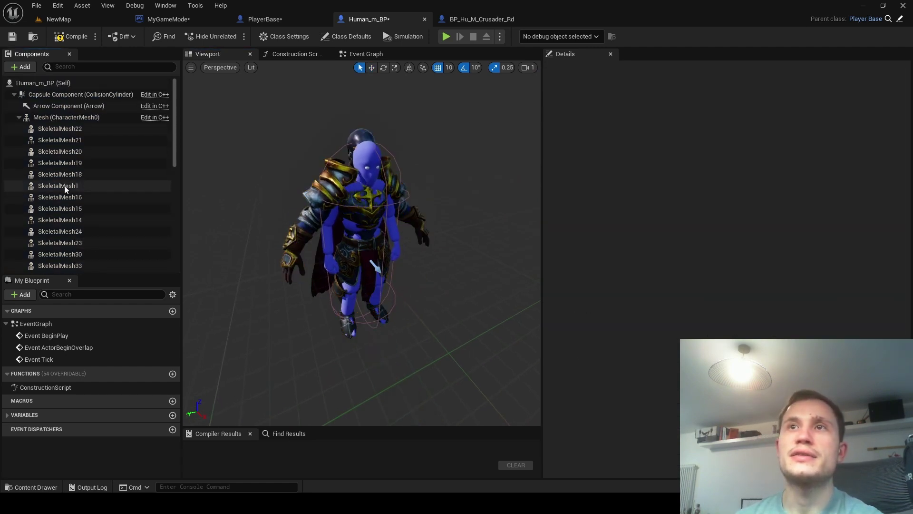
{"action": "left_click", "coordinate": [51, 128]}
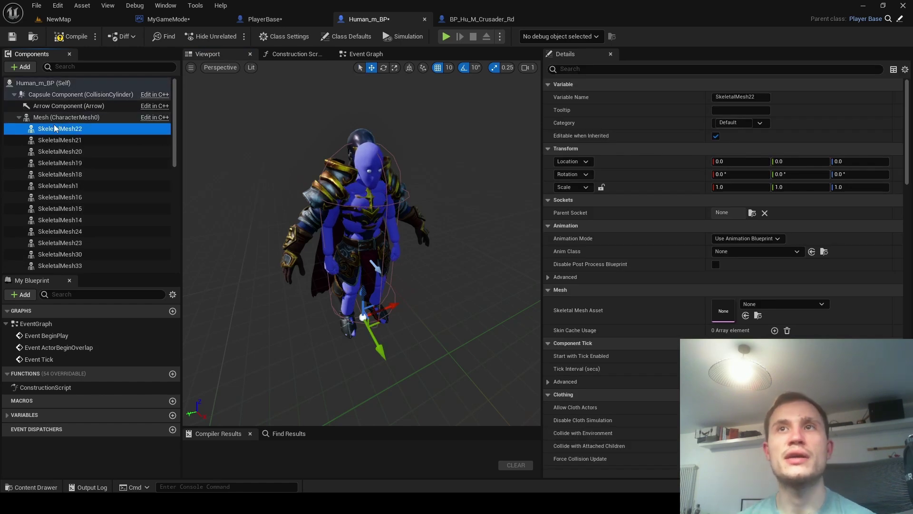
{"action": "left_click", "coordinate": [65, 120]}
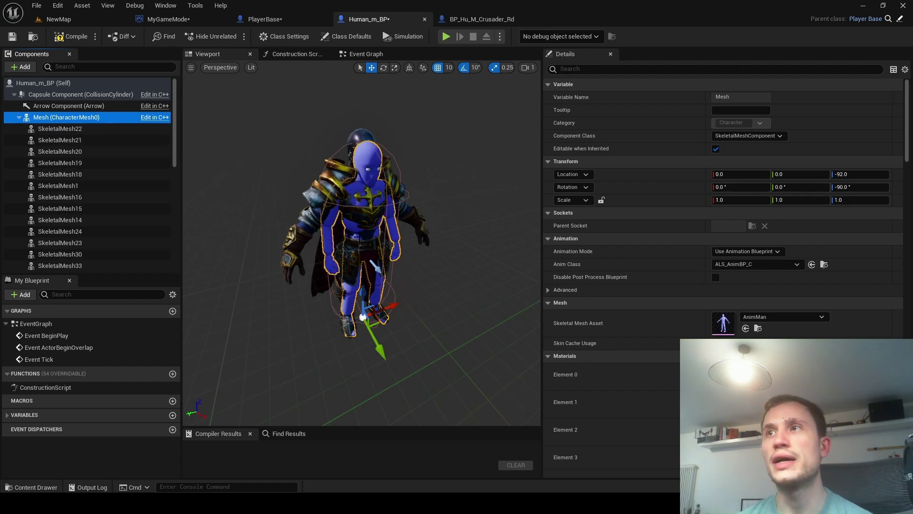
{"action": "left_click", "coordinate": [58, 140]}
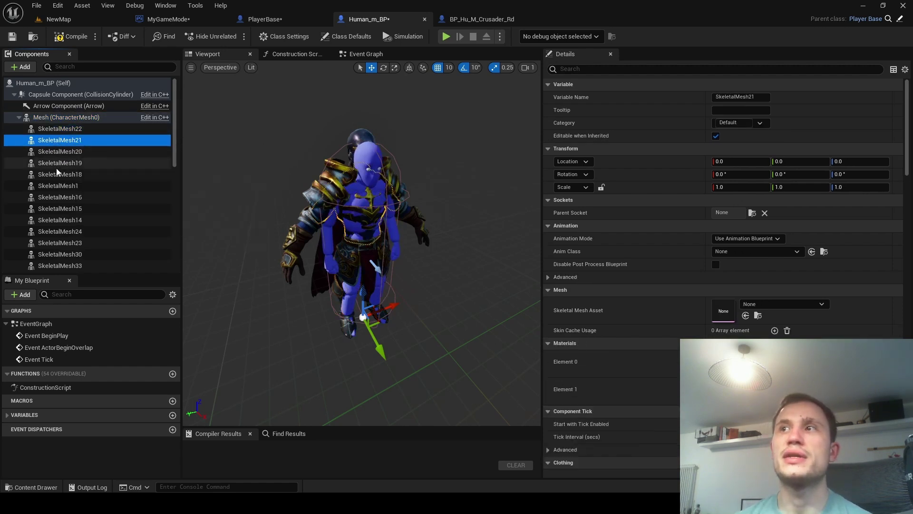
{"action": "left_click", "coordinate": [57, 163]}
{"action": "left_click", "coordinate": [60, 197]}
{"action": "left_click", "coordinate": [57, 118]}
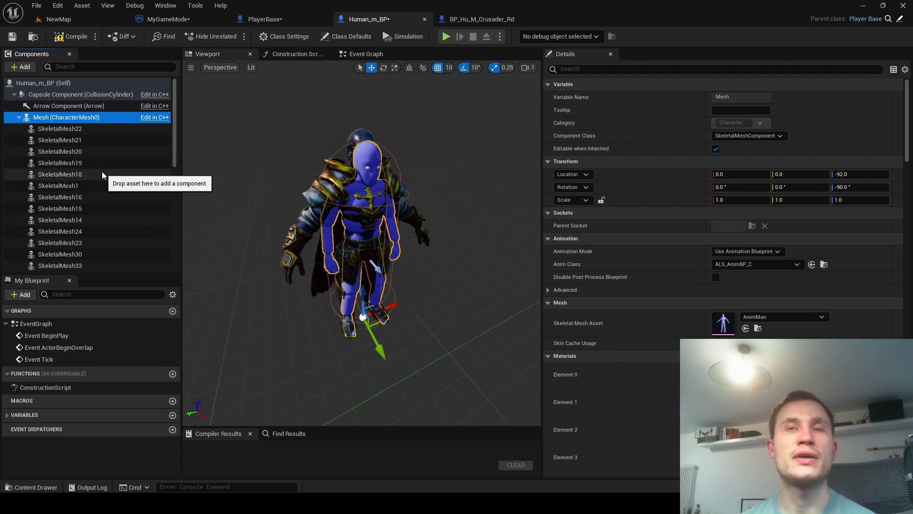
{"action": "left_click", "coordinate": [76, 131]}
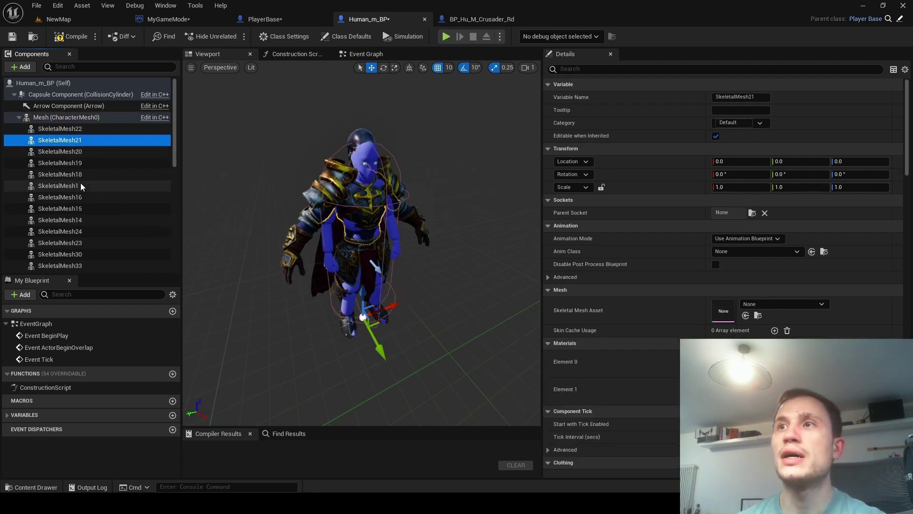
{"action": "left_click", "coordinate": [95, 186]}
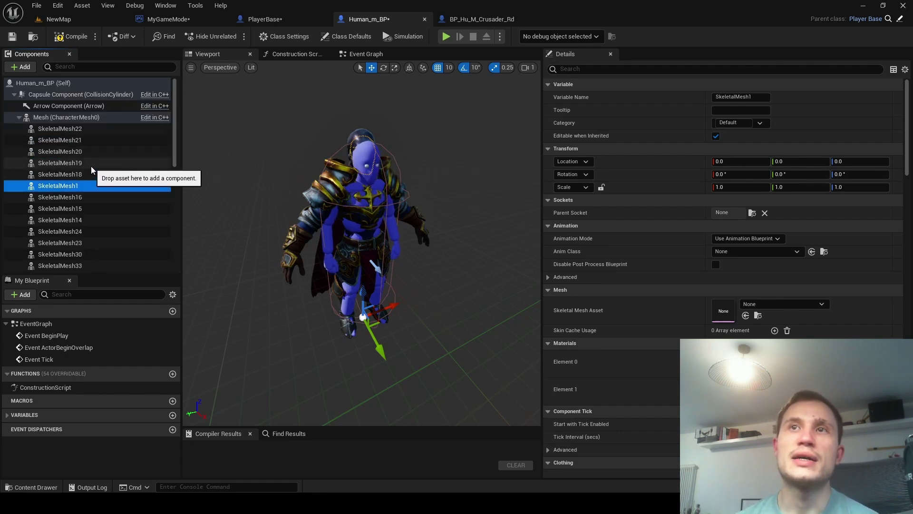
{"action": "left_click", "coordinate": [62, 117]}
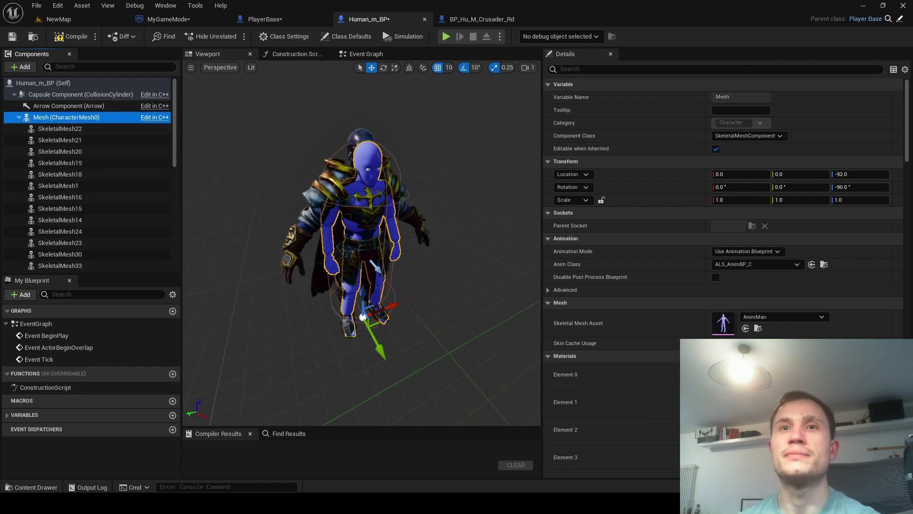
Switch to the ALS integration guide in Chrome and review the skeletal mesh transfer and animation blueprint preparation sections
{"action": "mouse_move", "coordinate": [224, 503]}
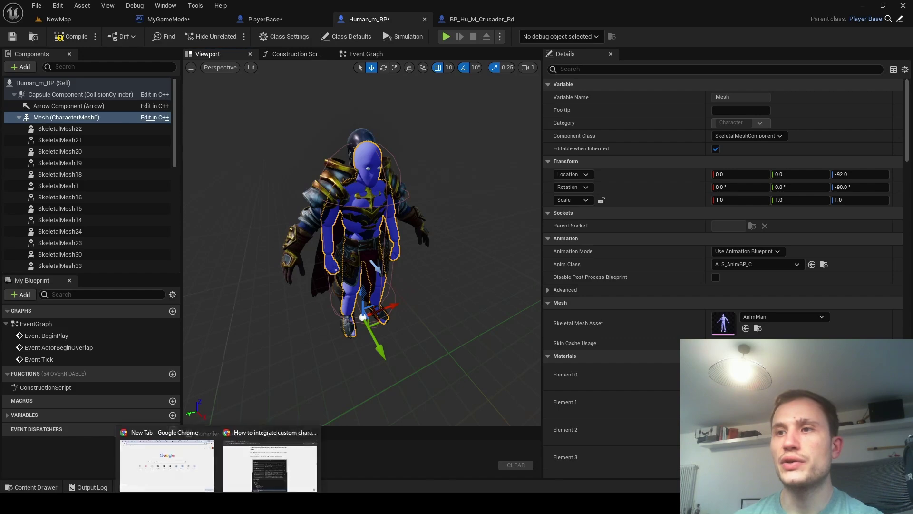
{"action": "left_click", "coordinate": [284, 461]}
{"action": "scroll", "coordinate": [249, 194], "scroll_direction": "down", "scroll_amount": 9}
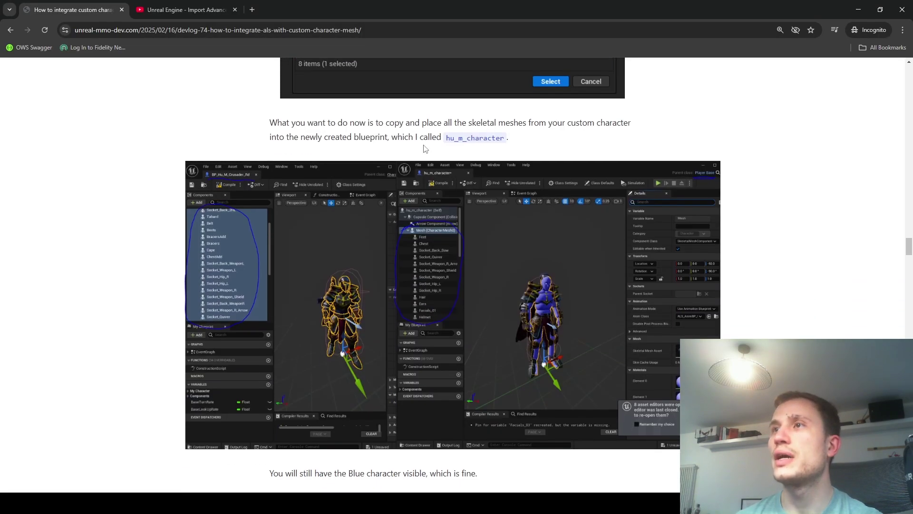
{"action": "scroll", "coordinate": [296, 360], "scroll_direction": "up", "scroll_amount": 7}
{"action": "scroll", "coordinate": [296, 360], "scroll_direction": "down", "scroll_amount": 1}
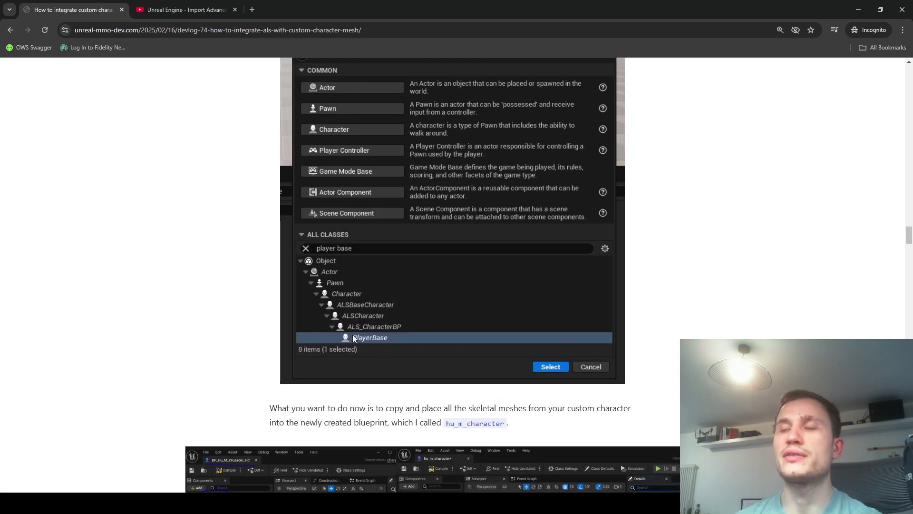
{"action": "scroll", "coordinate": [324, 326], "scroll_direction": "down", "scroll_amount": 6}
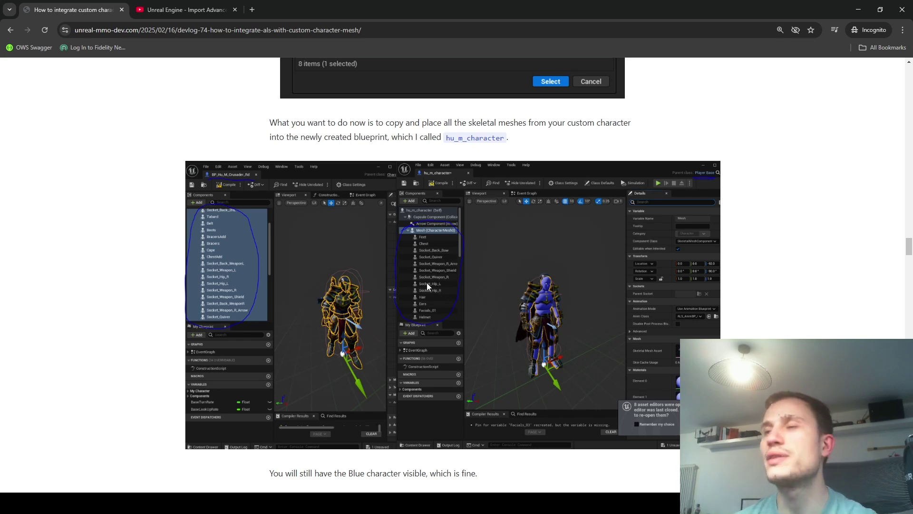
{"action": "scroll", "coordinate": [428, 281], "scroll_direction": "down", "scroll_amount": 1}
{"action": "scroll", "coordinate": [420, 252], "scroll_direction": "down", "scroll_amount": 2}
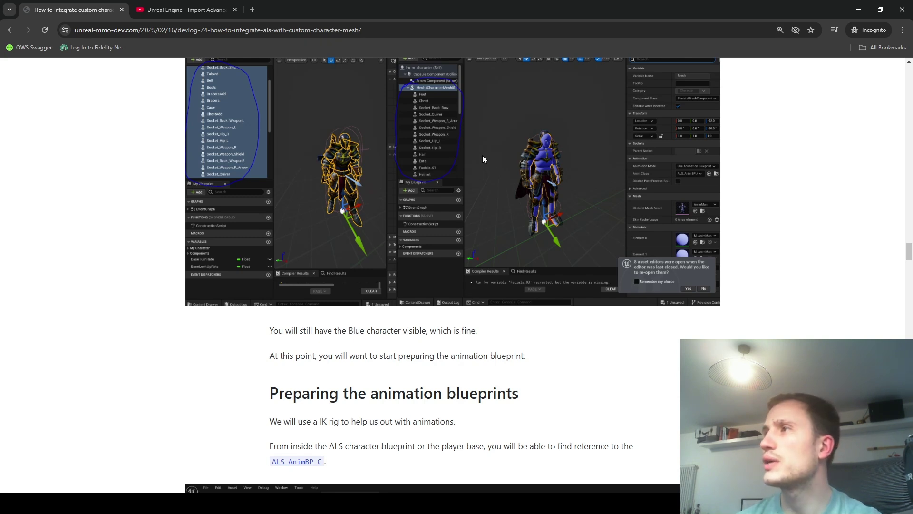
{"action": "scroll", "coordinate": [484, 152], "scroll_direction": "down", "scroll_amount": 5}
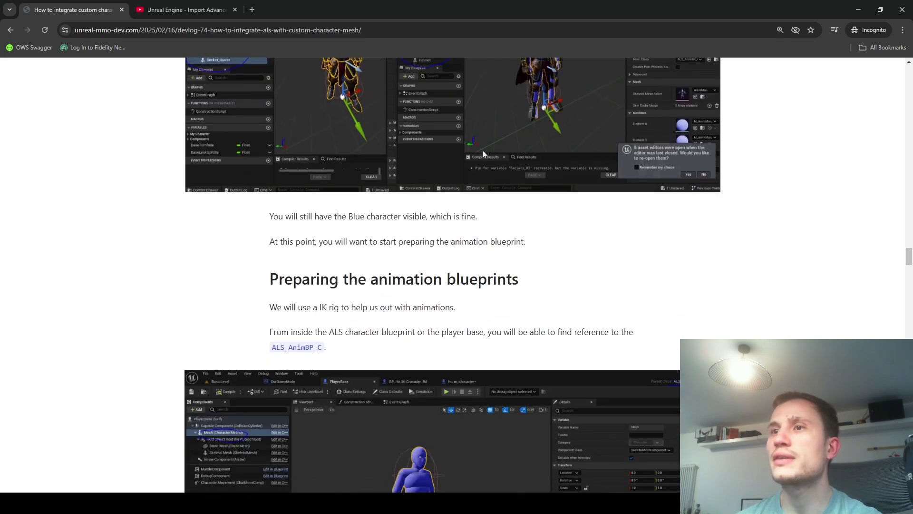
{"action": "scroll", "coordinate": [588, 318], "scroll_direction": "down", "scroll_amount": 1}
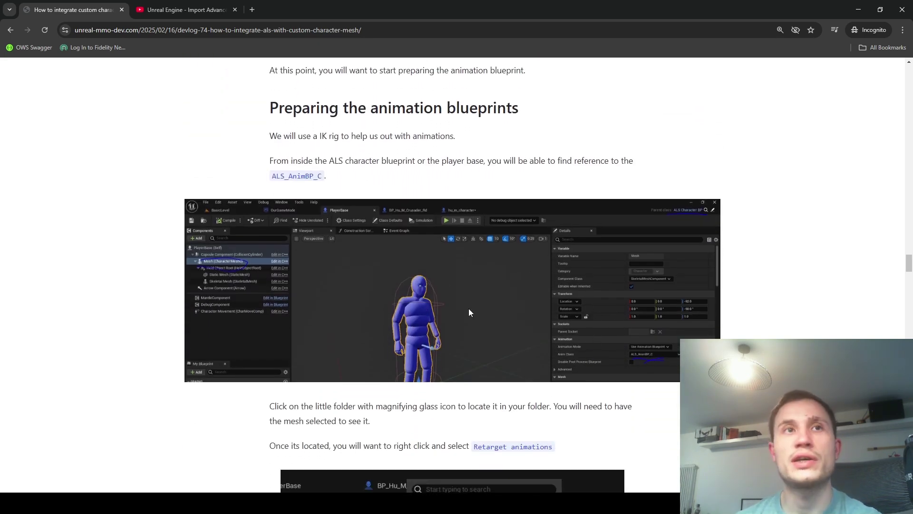
{"action": "scroll", "coordinate": [668, 259], "scroll_direction": "down", "scroll_amount": 5}
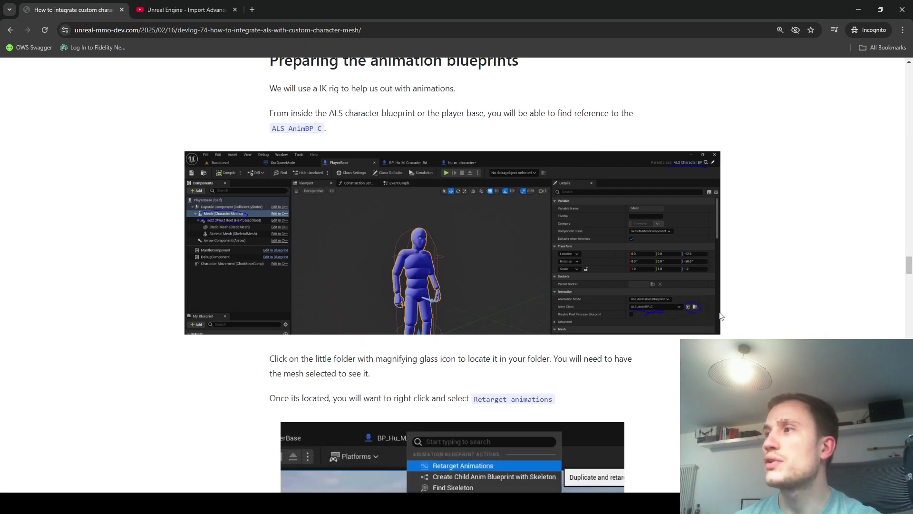
{"action": "scroll", "coordinate": [689, 236], "scroll_direction": "up", "scroll_amount": 2}
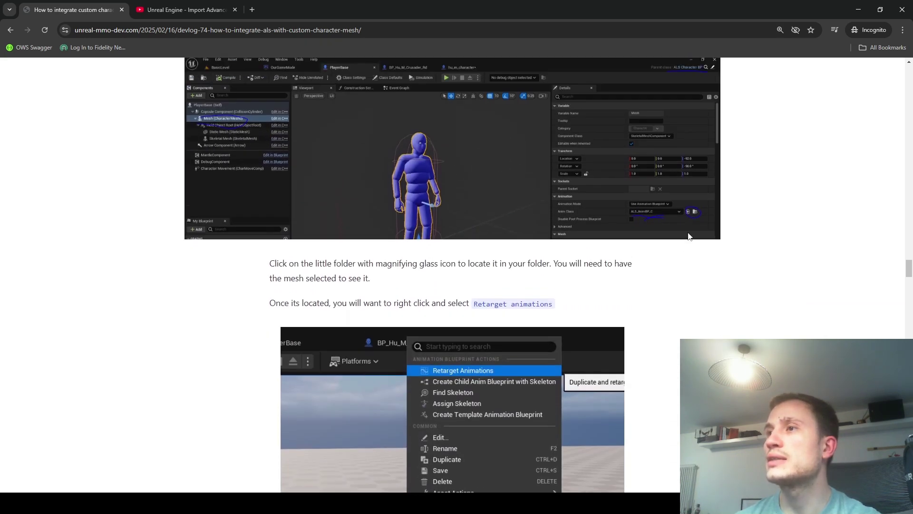
{"action": "scroll", "coordinate": [633, 242], "scroll_direction": "down", "scroll_amount": 1}
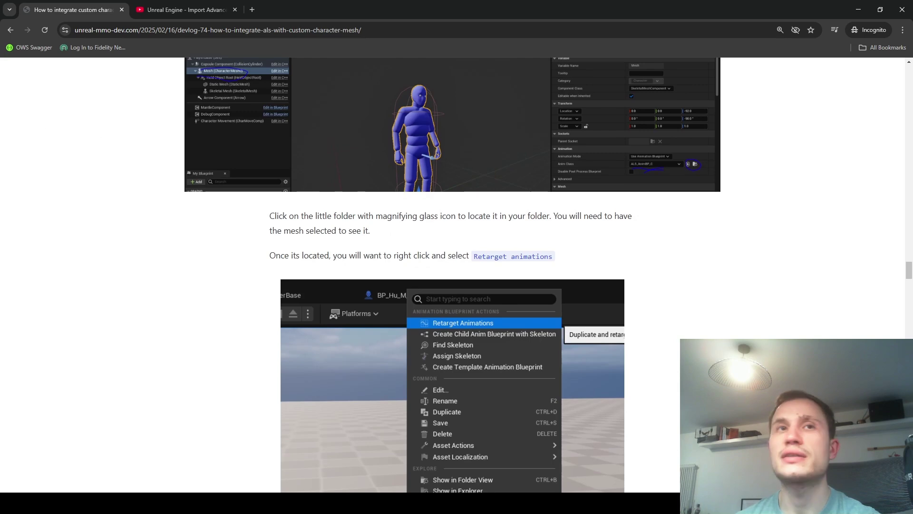
Return to Unreal Editor, locate the Mesh component's ALS_AnimBP animation class among the assets, and start Retarget Animations on it
{"action": "key", "text": "alt+Tab"}
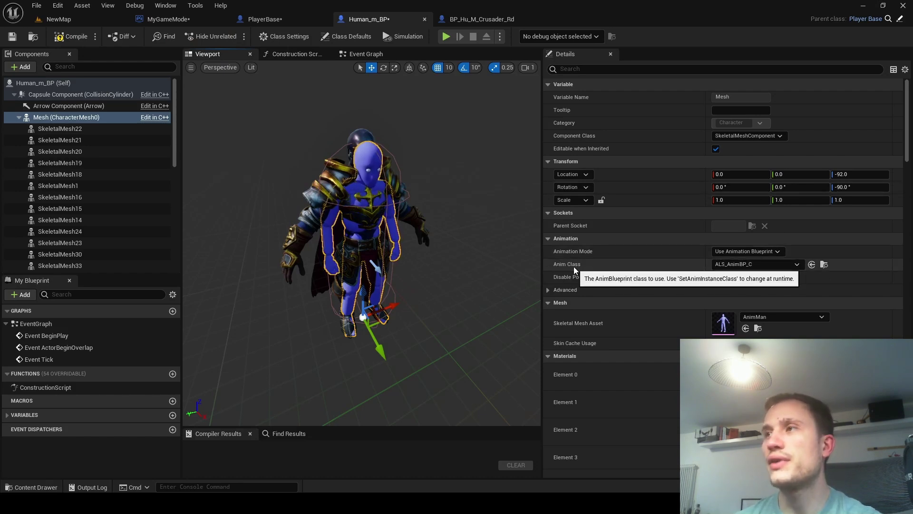
{"action": "left_click", "coordinate": [824, 264]}
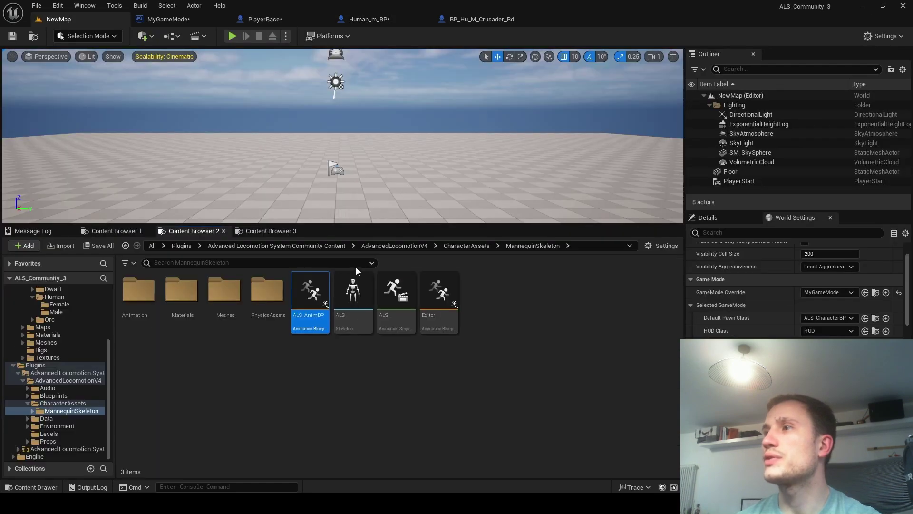
{"action": "right_click", "coordinate": [315, 297]}
{"action": "left_click", "coordinate": [352, 33]}
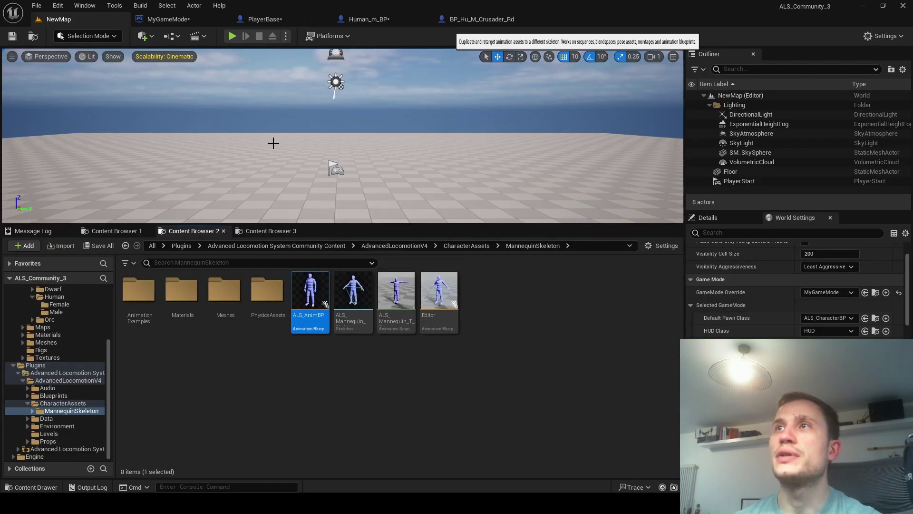
Search for "hu_m_fullbod" and set SK_Hu_M_FullBody as the target skeletal mesh for retargeting
{"action": "left_click", "coordinate": [687, 146]}
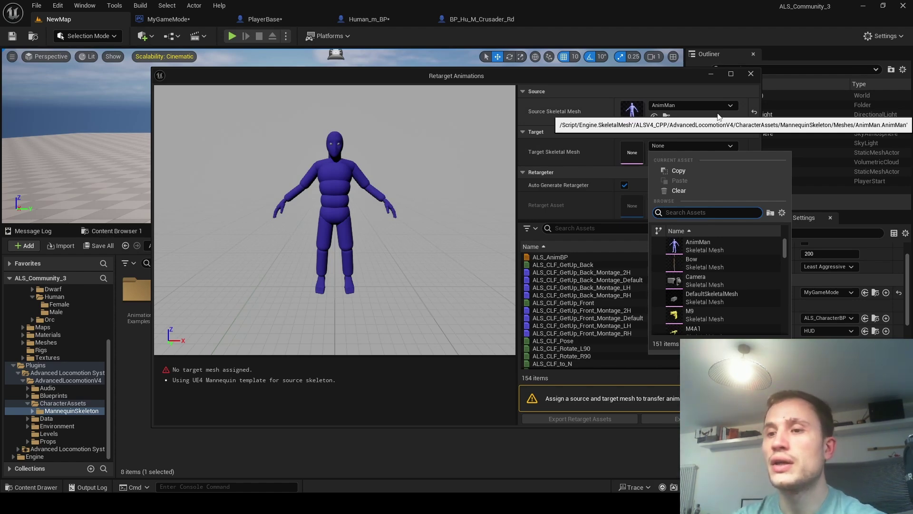
{"action": "type", "text": "_m"}
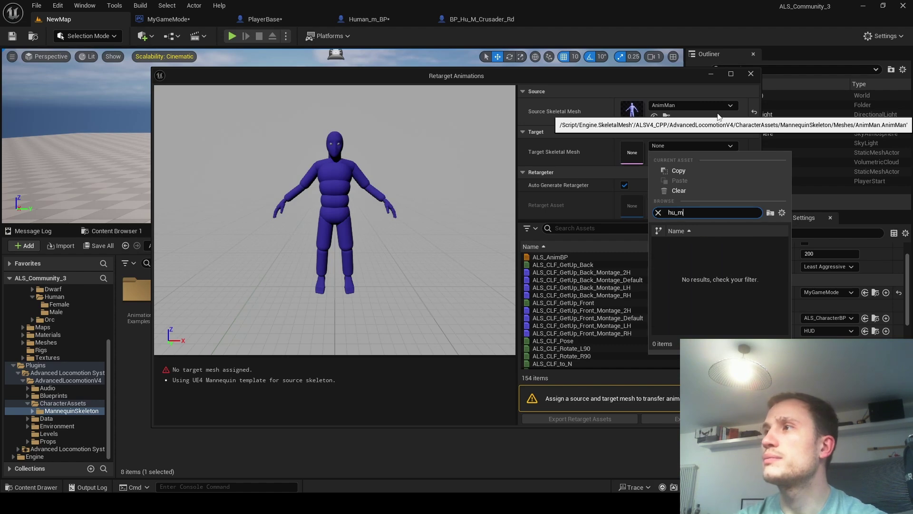
{"action": "type", "text": "_full"}
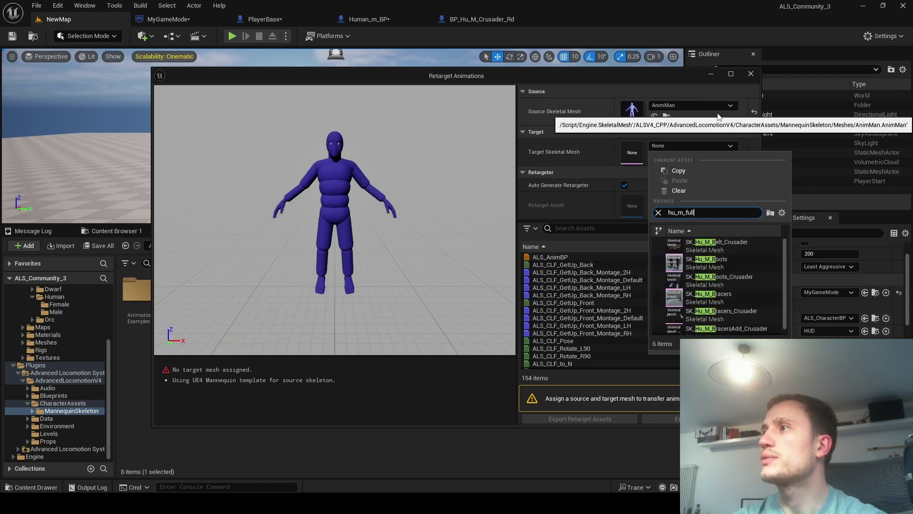
{"action": "type", "text": "bod"}
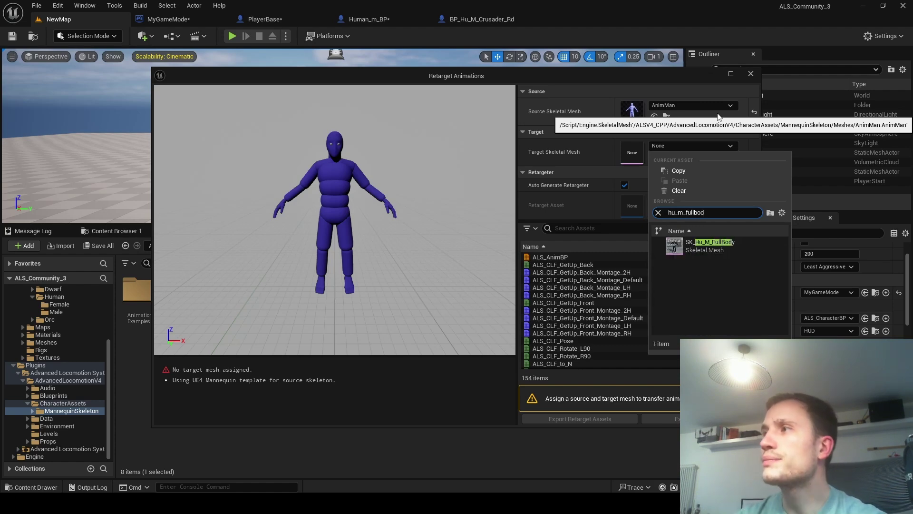
{"action": "left_click", "coordinate": [704, 245]}
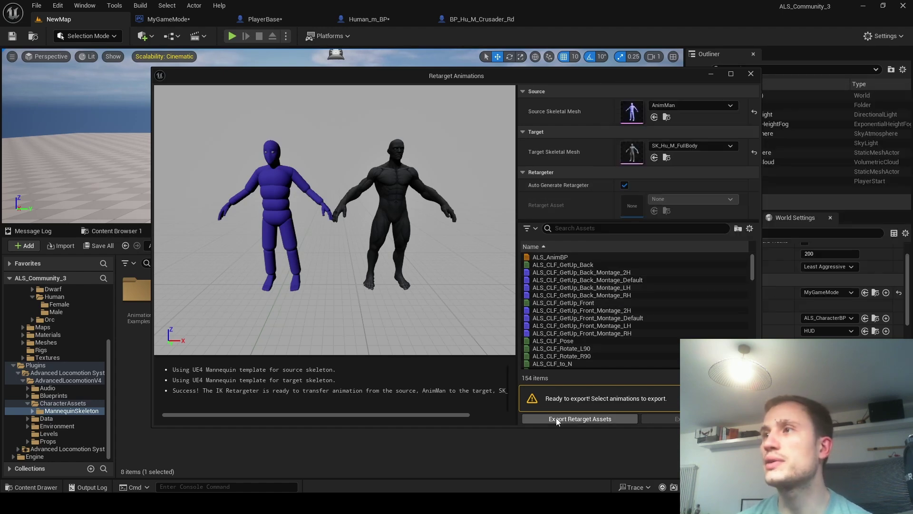
Start exporting the retarget assets and create an anims folder inside Content/Characters for them
{"action": "left_click", "coordinate": [552, 265]}
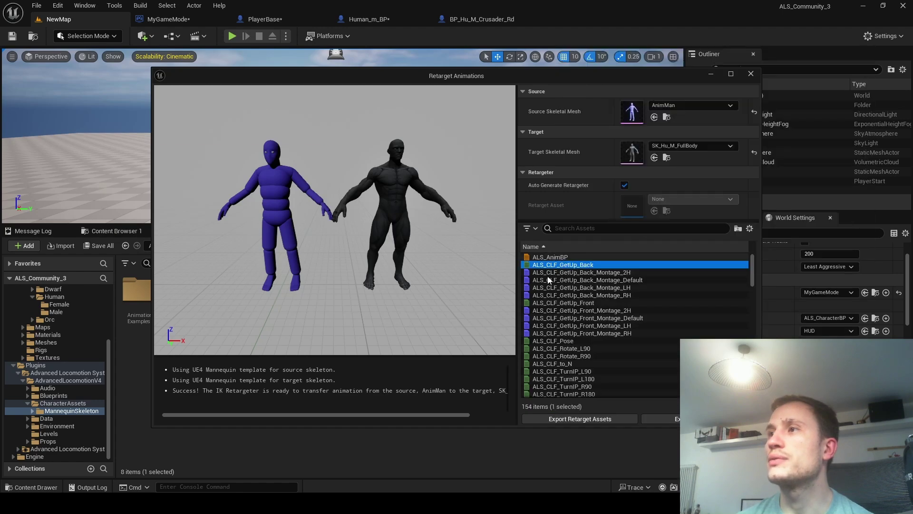
{"action": "left_click", "coordinate": [557, 420]}
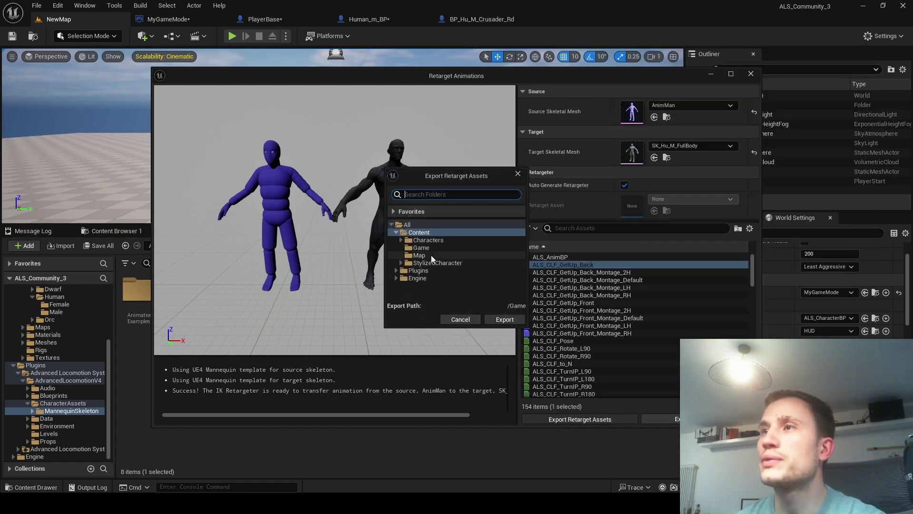
{"action": "left_click", "coordinate": [430, 241]}
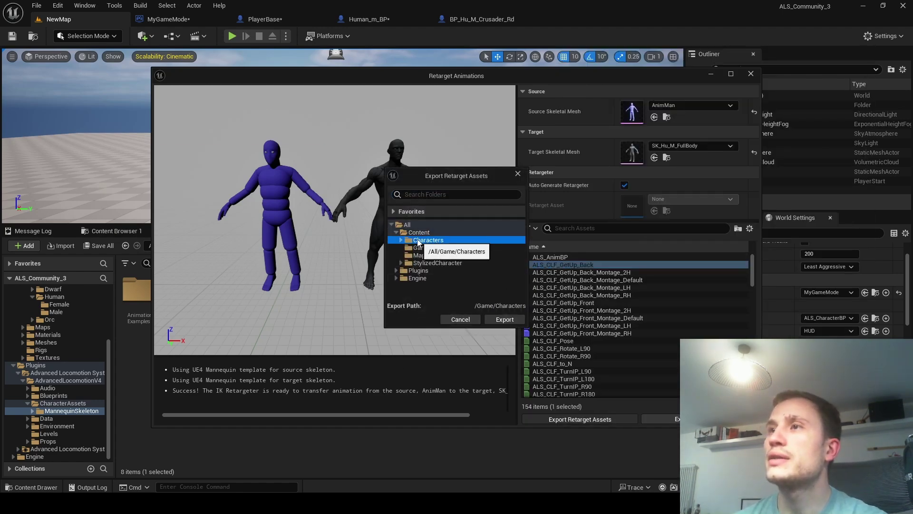
{"action": "right_click", "coordinate": [425, 243]}
{"action": "left_click", "coordinate": [463, 265]}
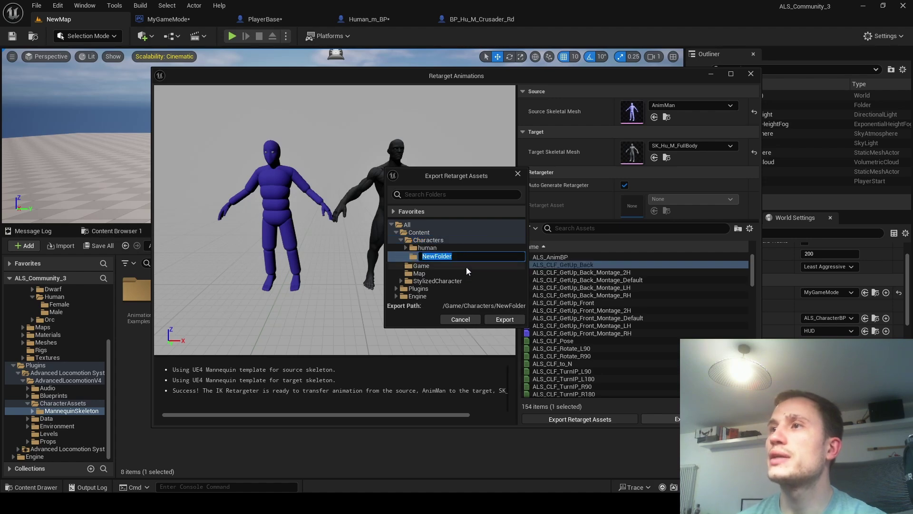
{"action": "type", "text": "anims"}
{"action": "key", "text": "Return"}
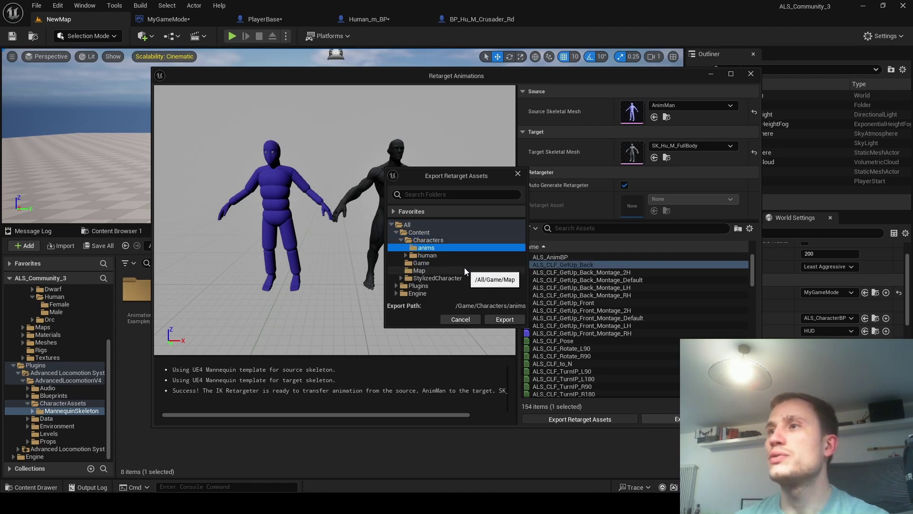
Create a retarget subfolder inside anims and export the retarget assets into it
{"action": "right_click", "coordinate": [434, 250]}
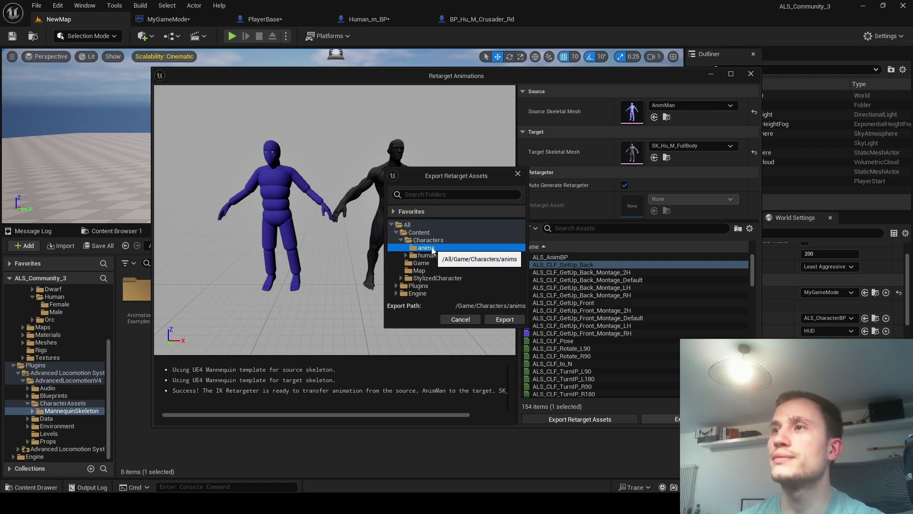
{"action": "left_click", "coordinate": [464, 255]}
{"action": "type", "text": "retar"}
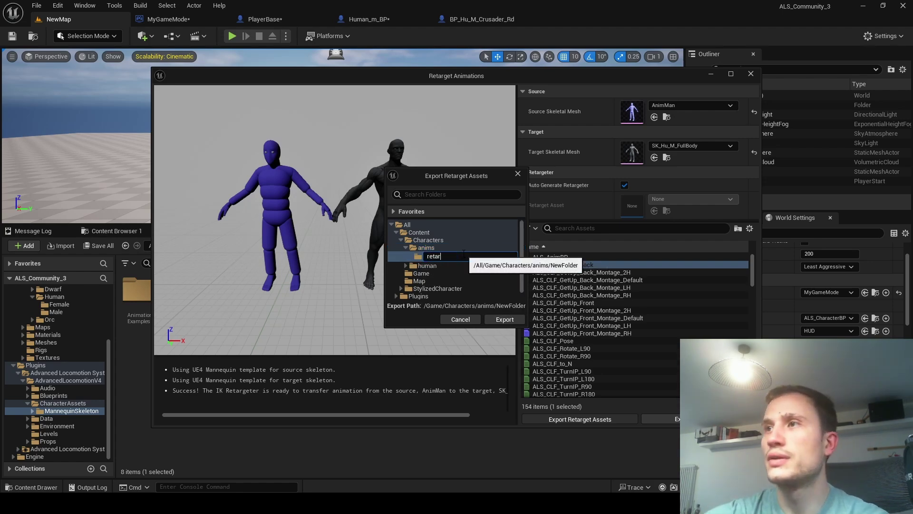
{"action": "type", "text": "get"}
{"action": "key", "text": "Return"}
{"action": "left_click", "coordinate": [500, 318]}
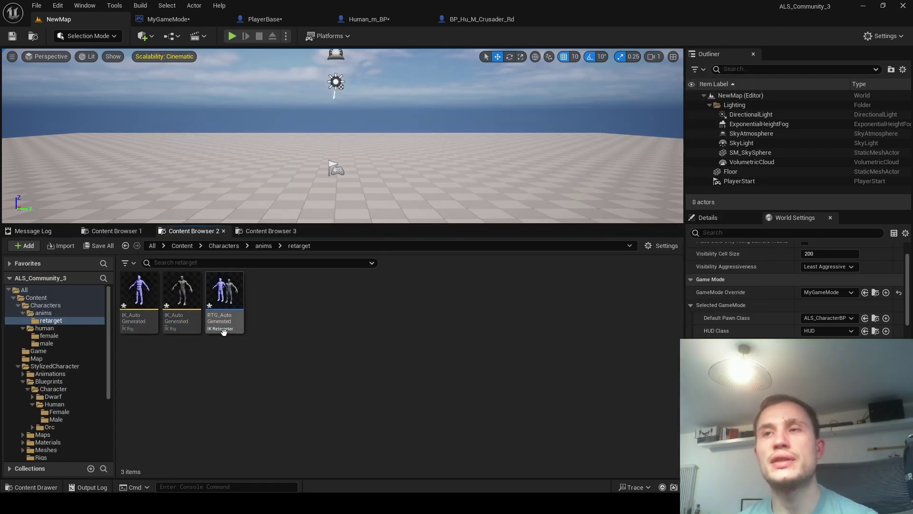
Open the RTG_AutoGenerated retargeter, preview several ALS animations including ALS_CLF_TurnIP_R180 and ALS_CRF_Walk_R, and save the asset
{"action": "double_click", "coordinate": [222, 299]}
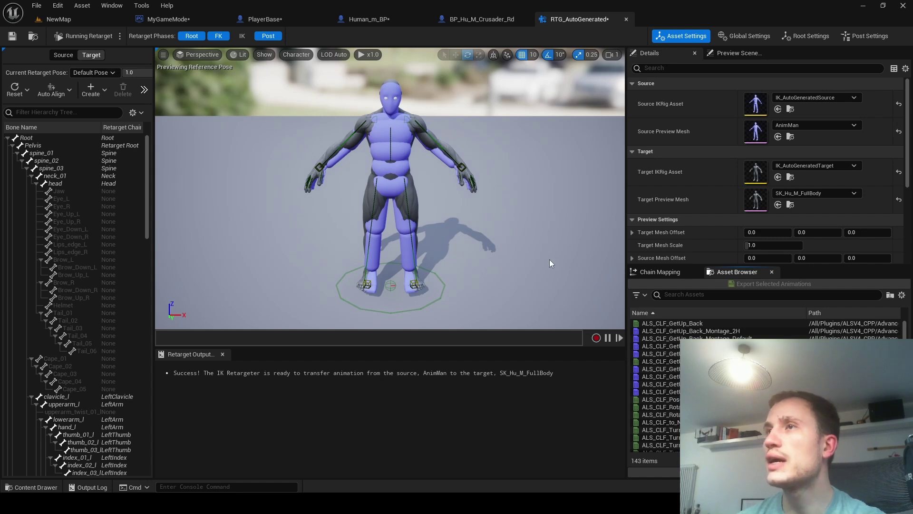
{"action": "left_click", "coordinate": [688, 332]}
{"action": "left_click", "coordinate": [678, 353]}
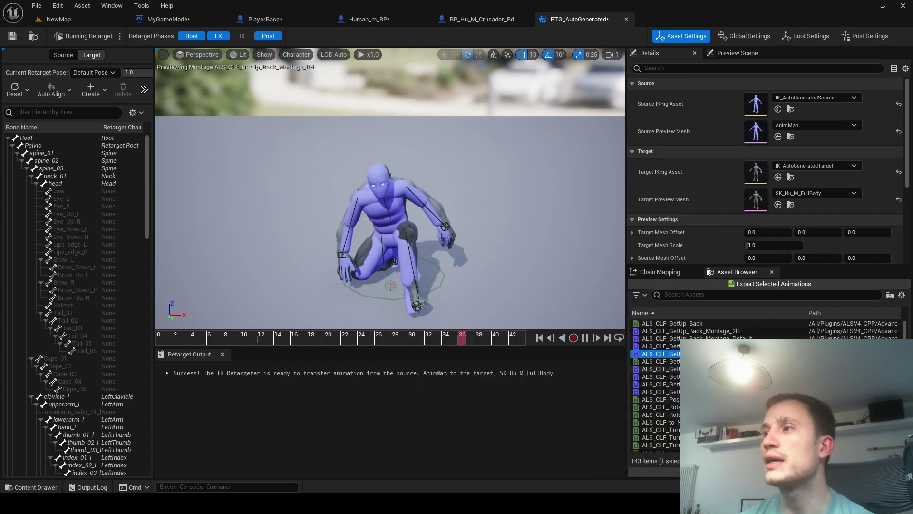
{"action": "left_click", "coordinate": [667, 407]}
{"action": "scroll", "coordinate": [671, 395], "scroll_direction": "down", "scroll_amount": 3}
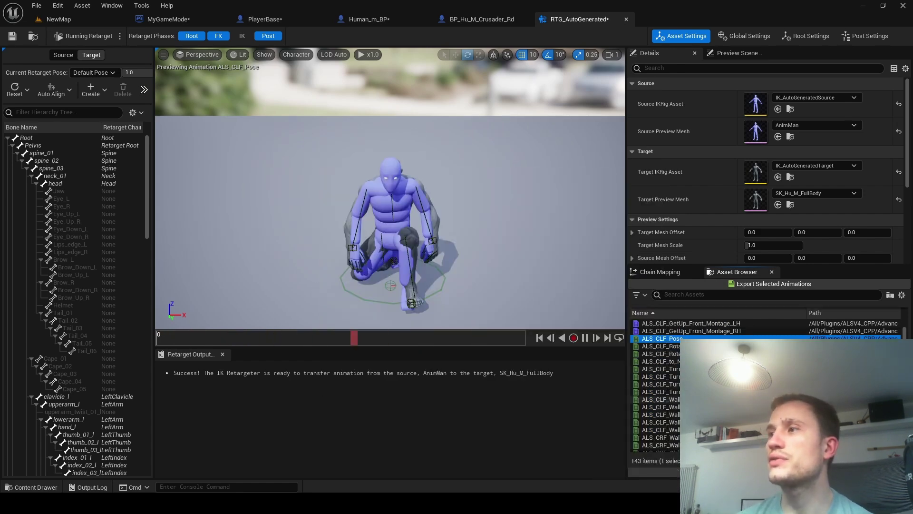
{"action": "left_click", "coordinate": [672, 392]}
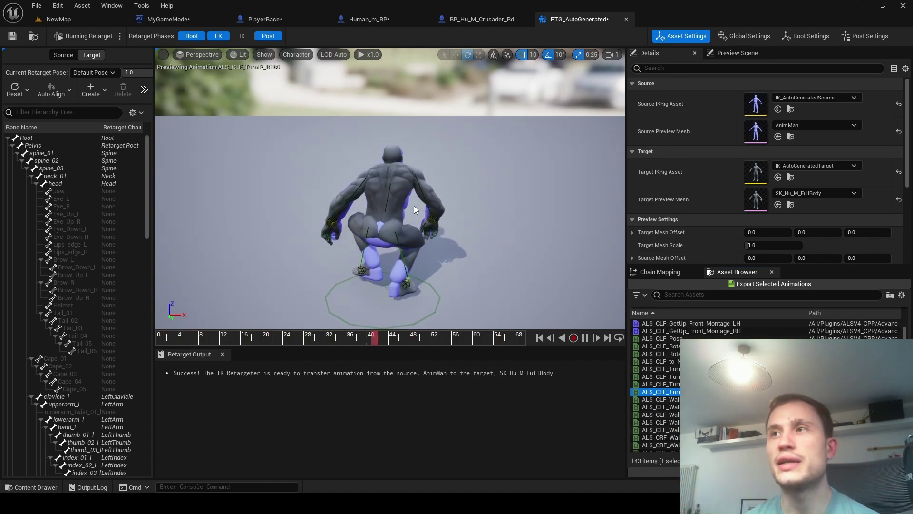
{"action": "scroll", "coordinate": [661, 380], "scroll_direction": "down", "scroll_amount": 3}
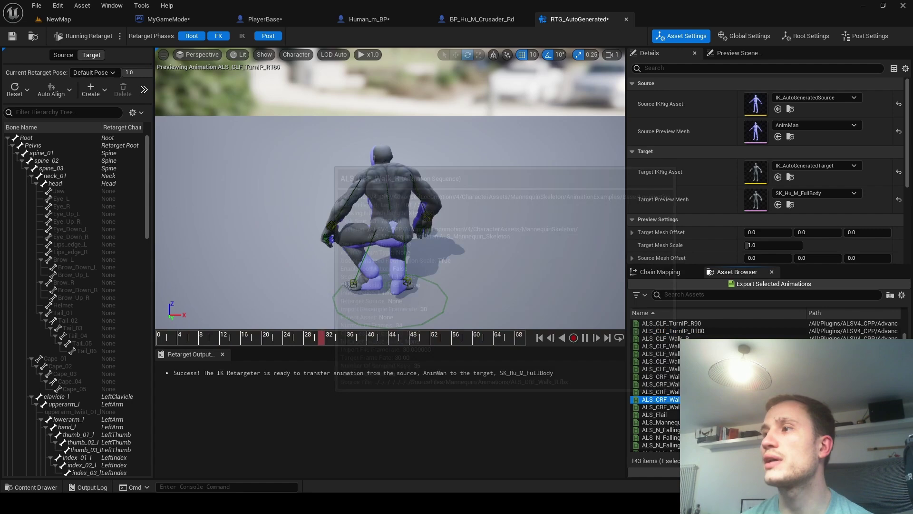
{"action": "left_click", "coordinate": [661, 399]}
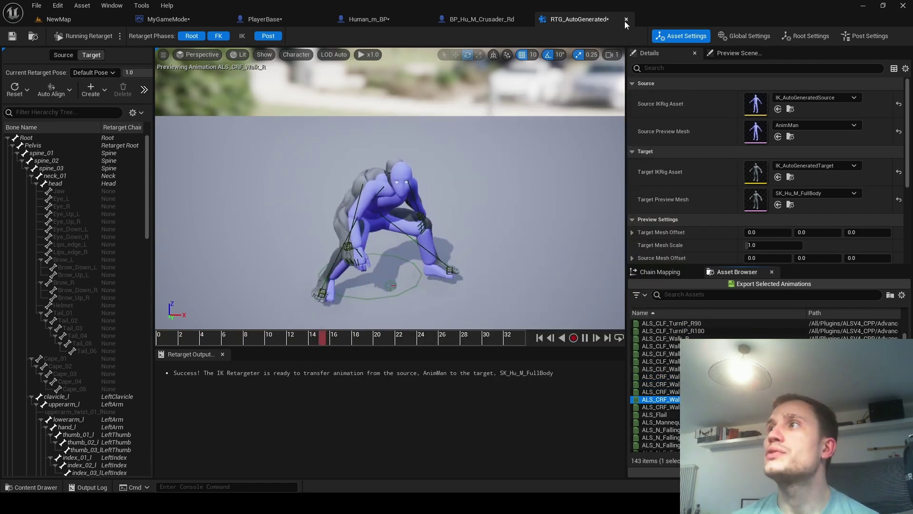
{"action": "key", "text": "ctrl+s"}
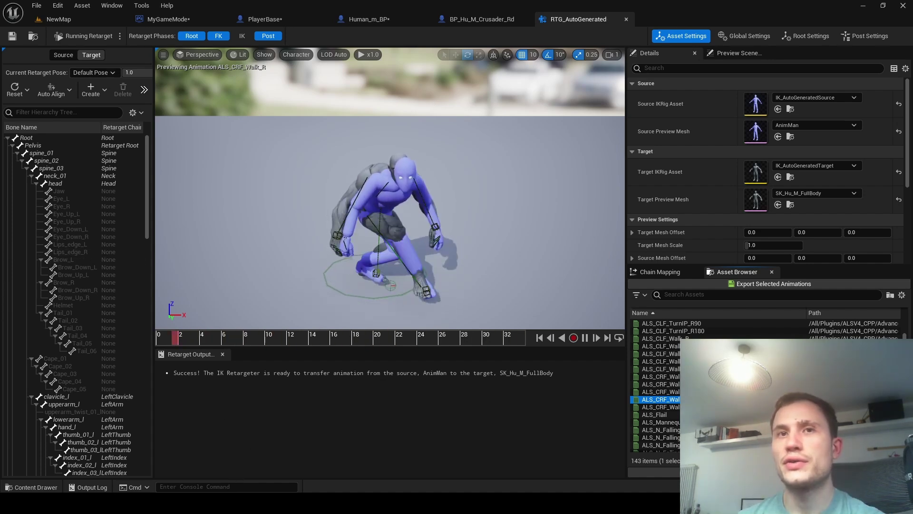
Switch to the ALS integration guide in Chrome and read the retarget asset export and animation blueprint creation sections
{"action": "left_click", "coordinate": [286, 457]}
{"action": "scroll", "coordinate": [345, 240], "scroll_direction": "down", "scroll_amount": 11}
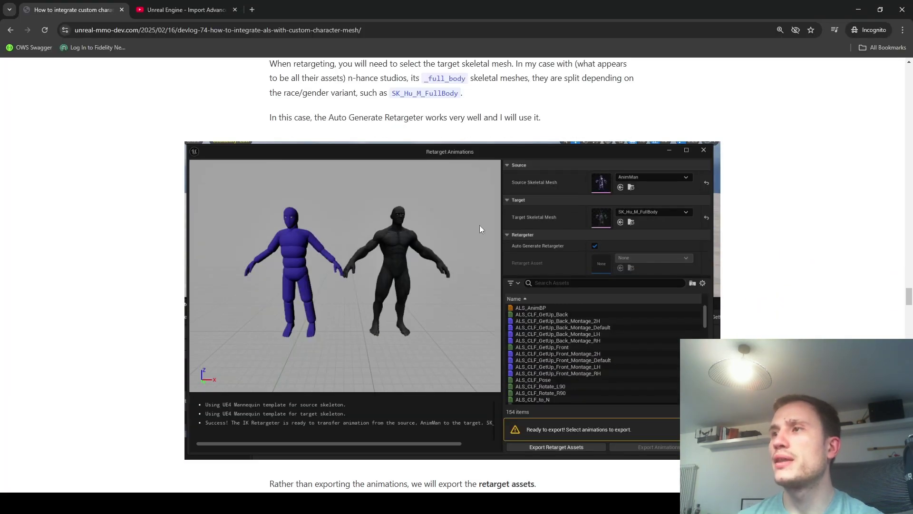
{"action": "scroll", "coordinate": [384, 223], "scroll_direction": "down", "scroll_amount": 8}
{"action": "scroll", "coordinate": [383, 223], "scroll_direction": "down", "scroll_amount": 3}
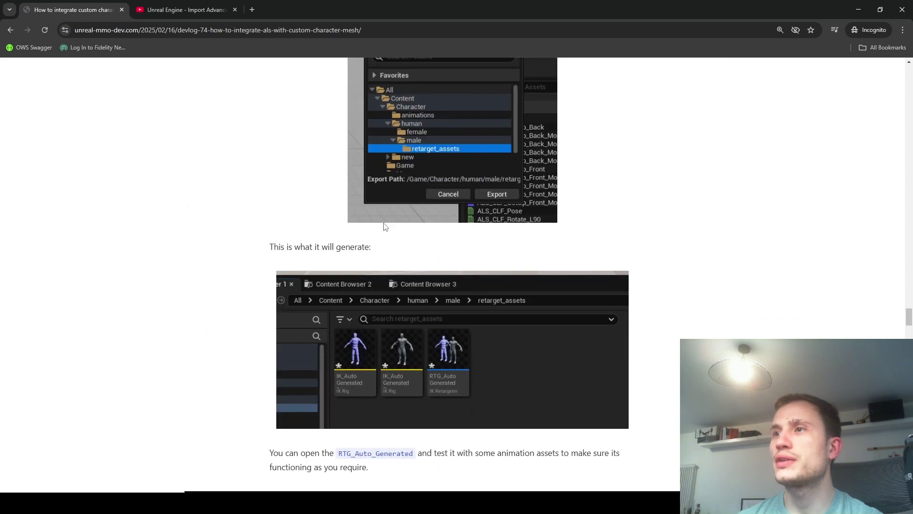
{"action": "scroll", "coordinate": [385, 227], "scroll_direction": "down", "scroll_amount": 2}
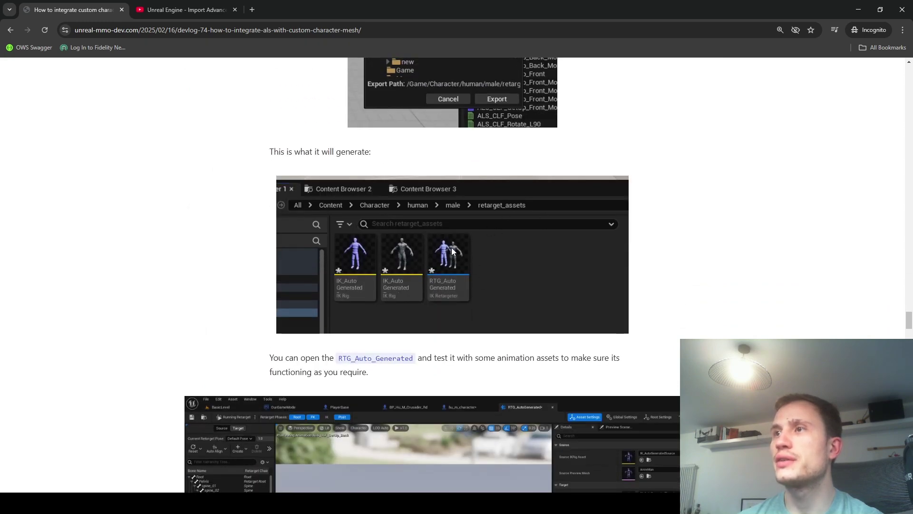
{"action": "scroll", "coordinate": [515, 212], "scroll_direction": "down", "scroll_amount": 3}
{"action": "scroll", "coordinate": [446, 160], "scroll_direction": "down", "scroll_amount": 2}
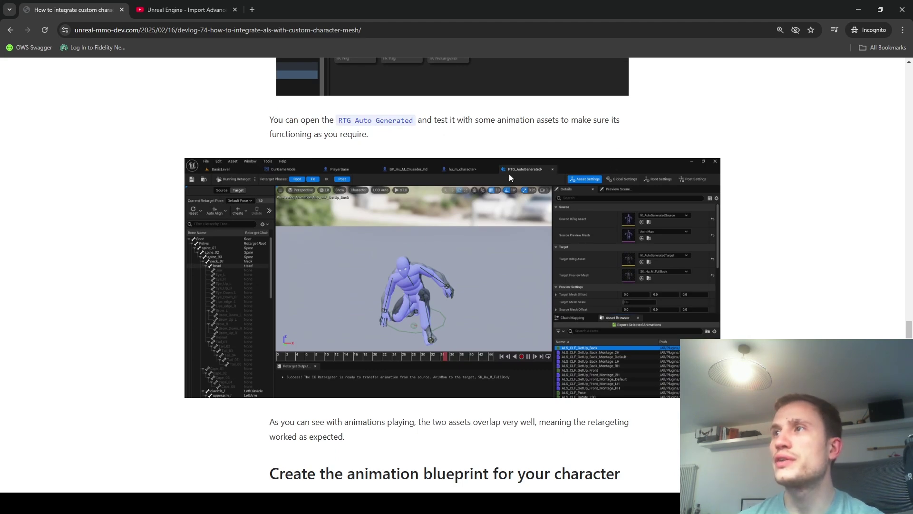
{"action": "scroll", "coordinate": [492, 193], "scroll_direction": "down", "scroll_amount": 4}
{"action": "scroll", "coordinate": [492, 188], "scroll_direction": "down", "scroll_amount": 5}
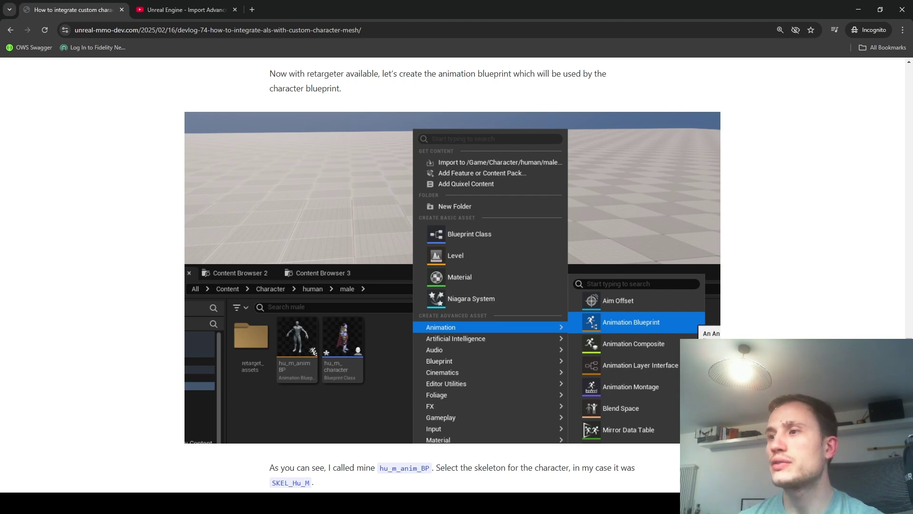
{"action": "scroll", "coordinate": [470, 318], "scroll_direction": "down", "scroll_amount": 6}
Return to Unreal Editor and close the Retarget Animations window
{"action": "left_click", "coordinate": [524, 504]}
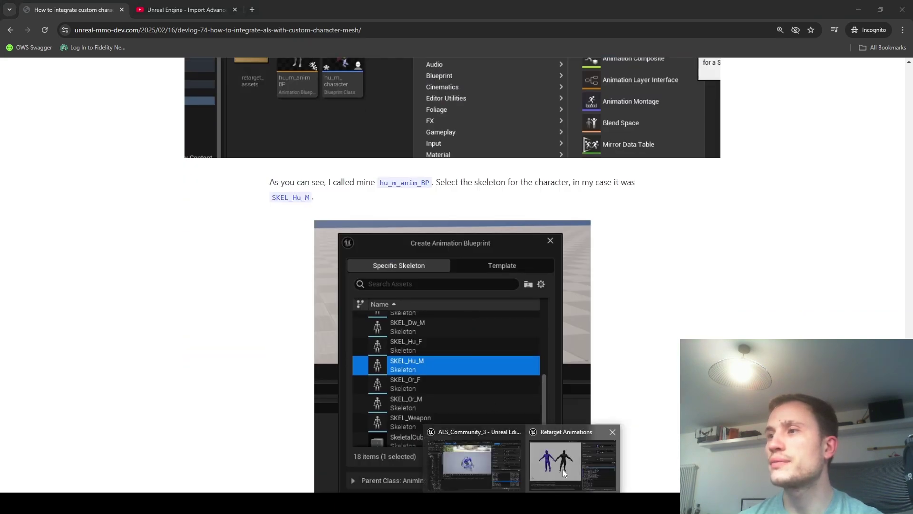
{"action": "left_click", "coordinate": [564, 472]}
{"action": "left_click", "coordinate": [751, 74]}
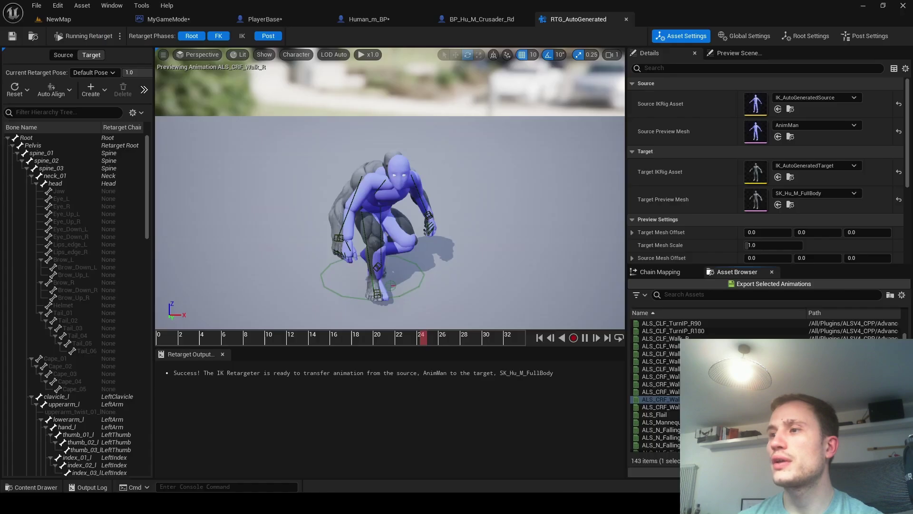
Create a folder named hu_m inside Content/Characters/anims
{"action": "left_click", "coordinate": [100, 18]}
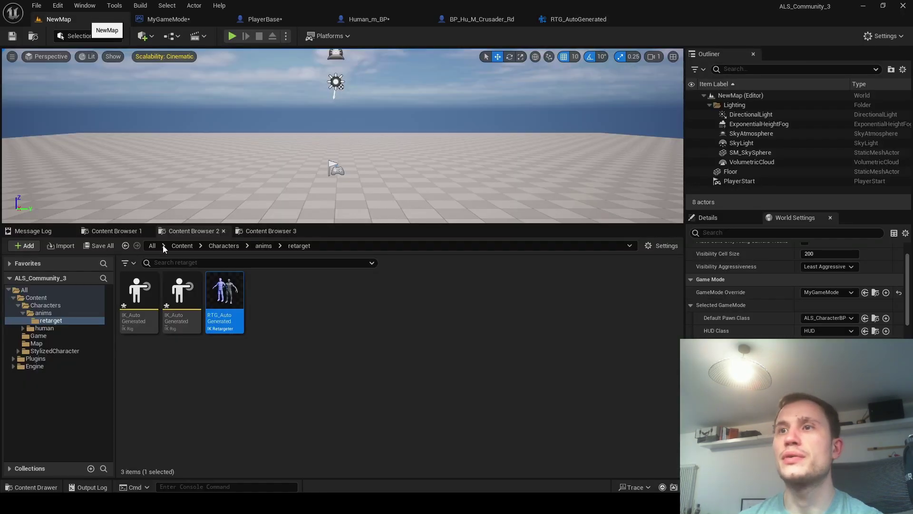
{"action": "left_click", "coordinate": [264, 246]}
{"action": "right_click", "coordinate": [191, 301]}
{"action": "left_click", "coordinate": [255, 192]}
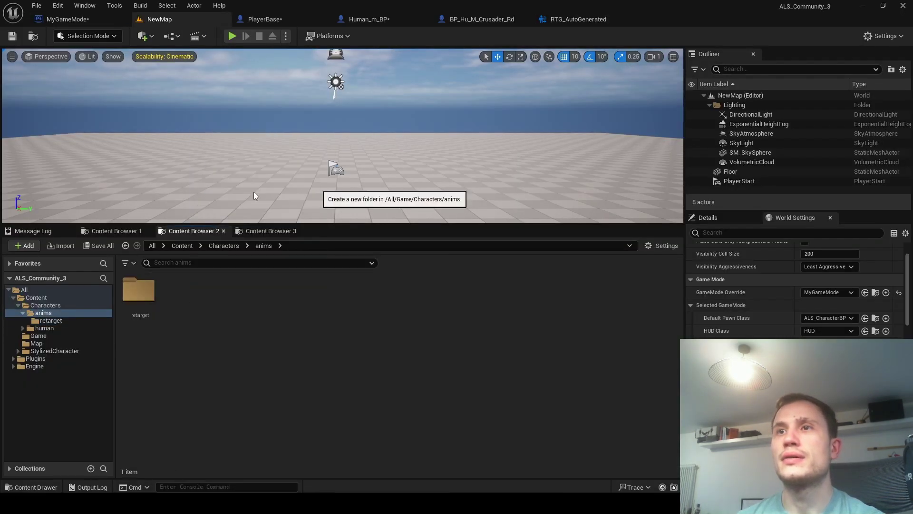
{"action": "type", "text": "hu_m"}
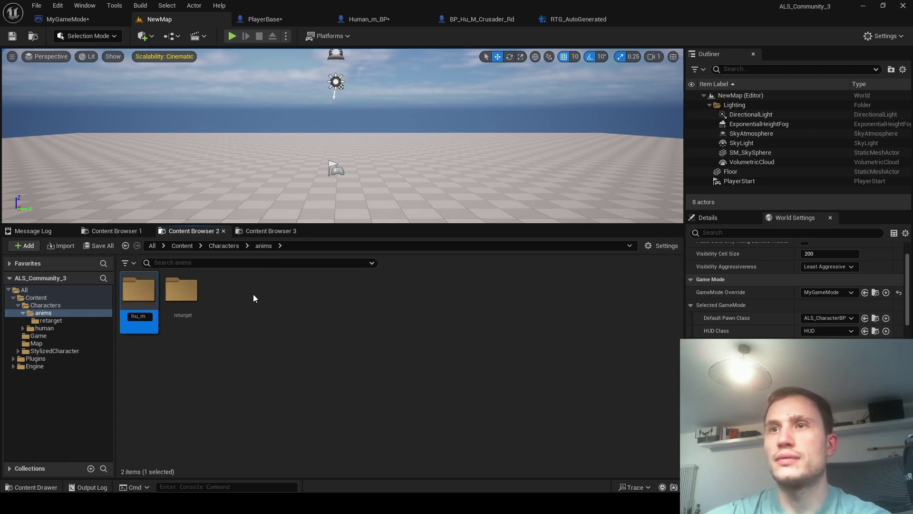
{"action": "key", "text": "Return"}
Create an Animation Blueprint named hu_m_anim_bp for the SKEL_Hu_M skeleton in the hu_m folder and open it
{"action": "double_click", "coordinate": [139, 290]}
{"action": "right_click", "coordinate": [171, 304]}
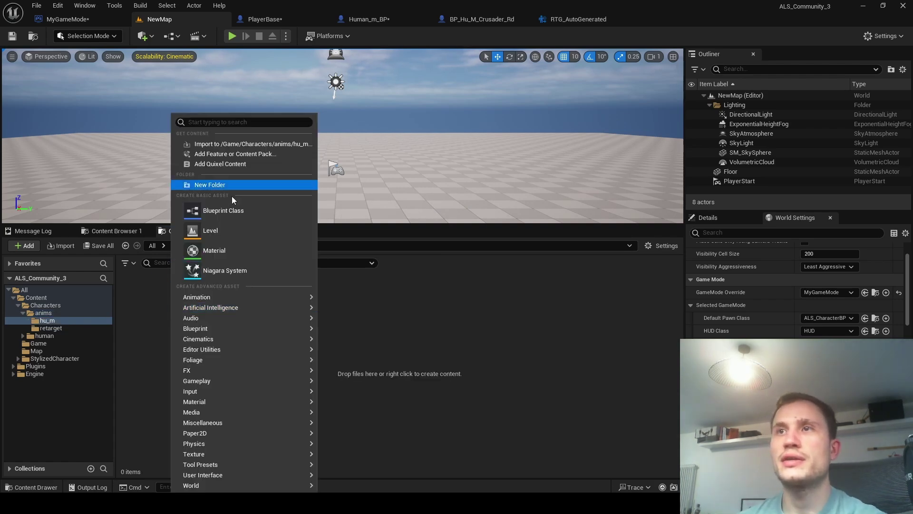
{"action": "mouse_move", "coordinate": [241, 300]}
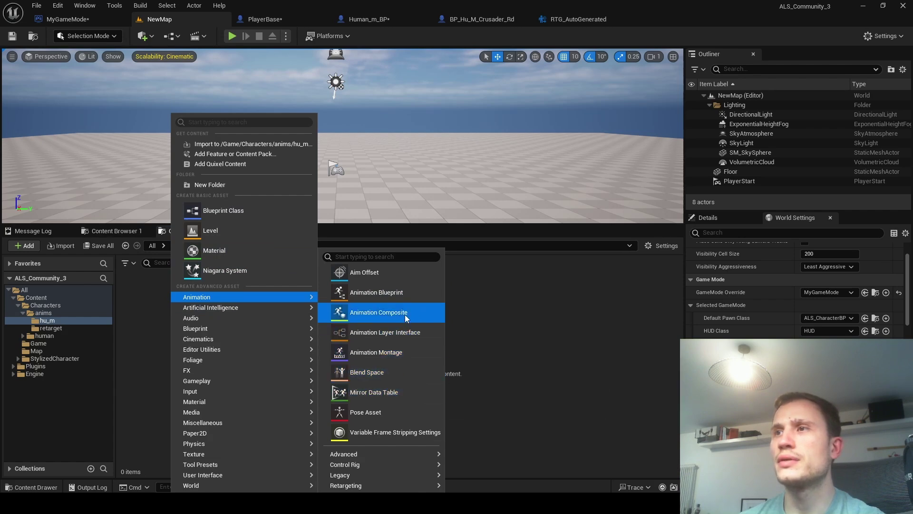
{"action": "left_click", "coordinate": [408, 292]}
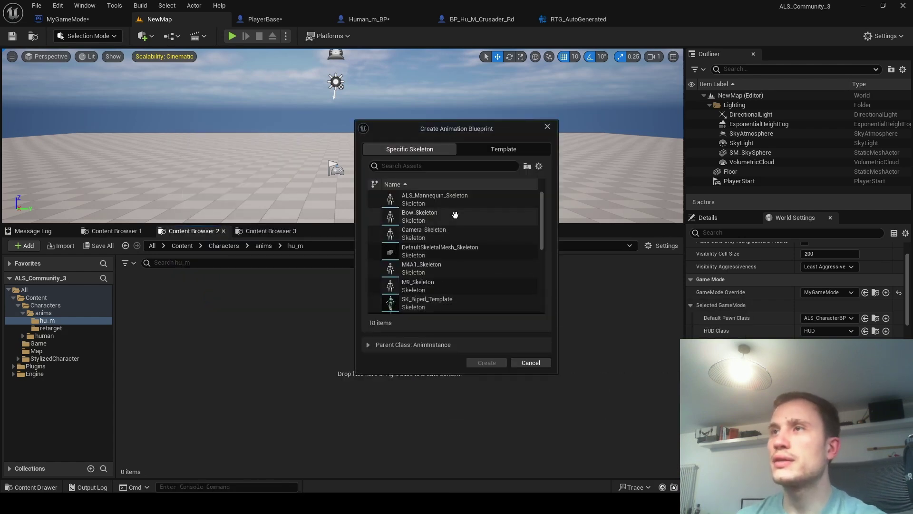
{"action": "type", "text": "hu_m"}
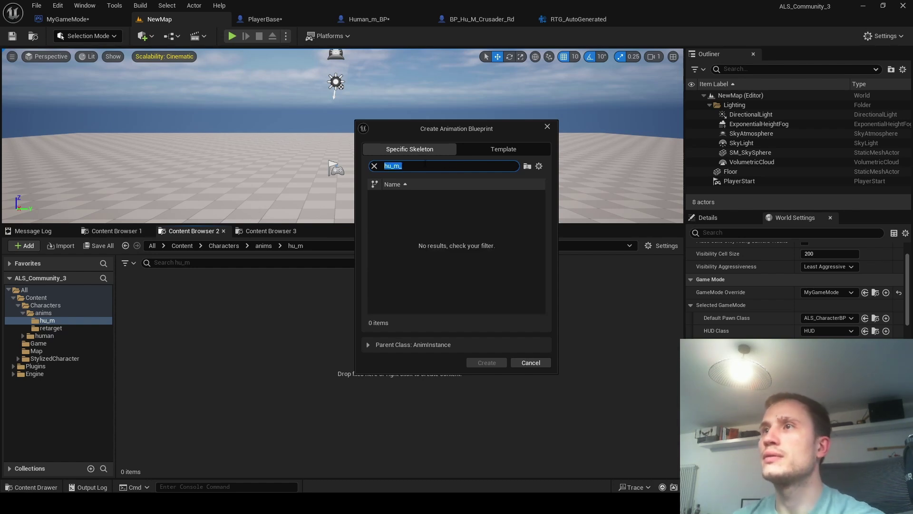
{"action": "left_click", "coordinate": [416, 195]}
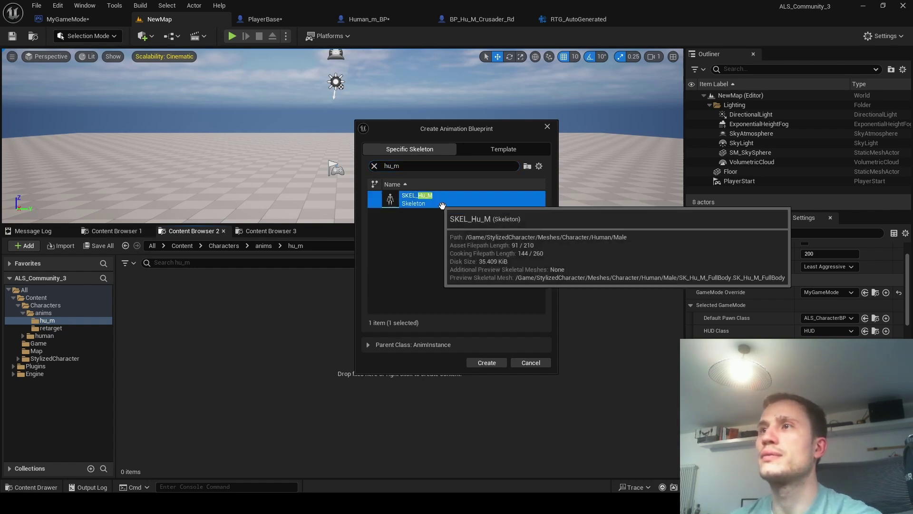
{"action": "left_click", "coordinate": [487, 362]}
{"action": "type", "text": "h"}
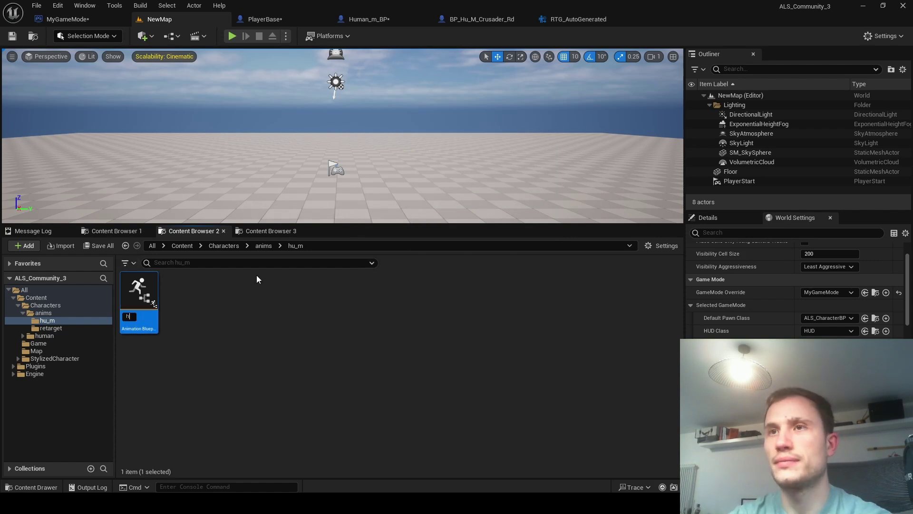
{"action": "type", "text": "u_m_anim_bp"}
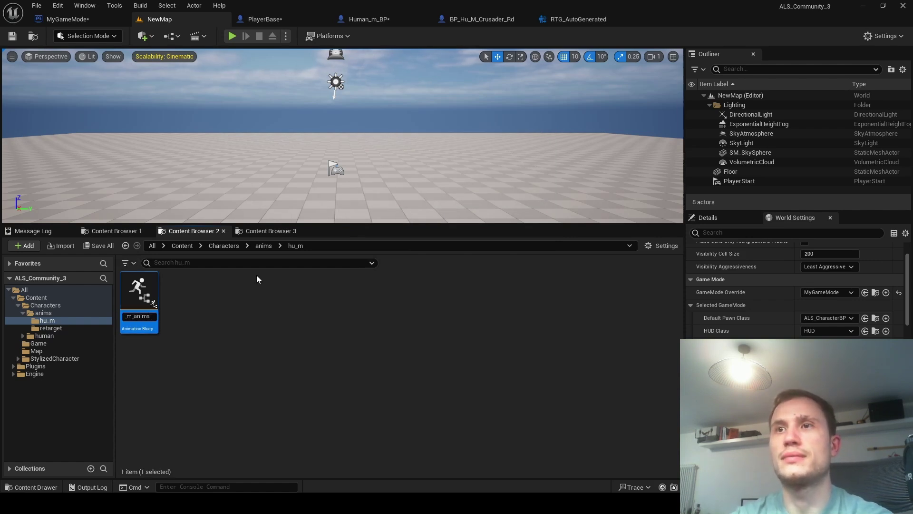
{"action": "key", "text": "Return"}
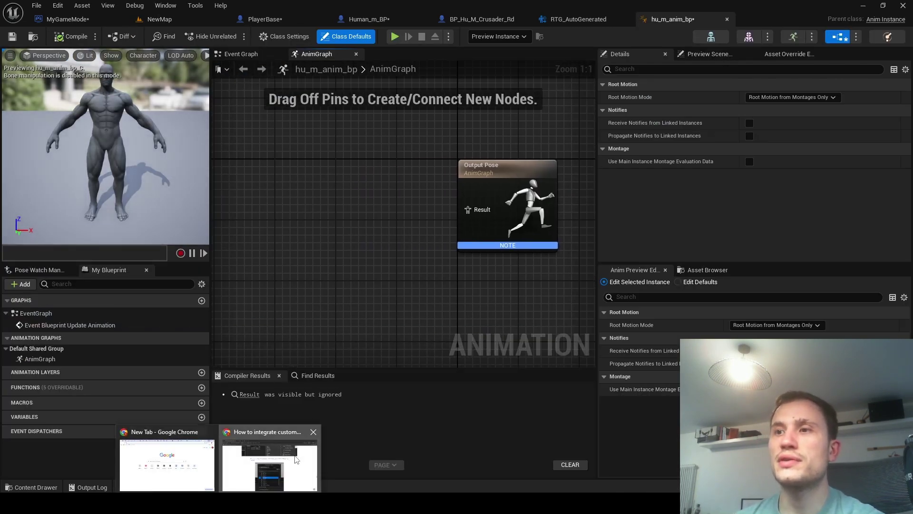
Switch to the integration guide in Chrome and review how to add the retarget pose from mesh function
{"action": "left_click", "coordinate": [264, 463]}
{"action": "scroll", "coordinate": [353, 210], "scroll_direction": "down", "scroll_amount": 10}
{"action": "scroll", "coordinate": [364, 227], "scroll_direction": "down", "scroll_amount": 1}
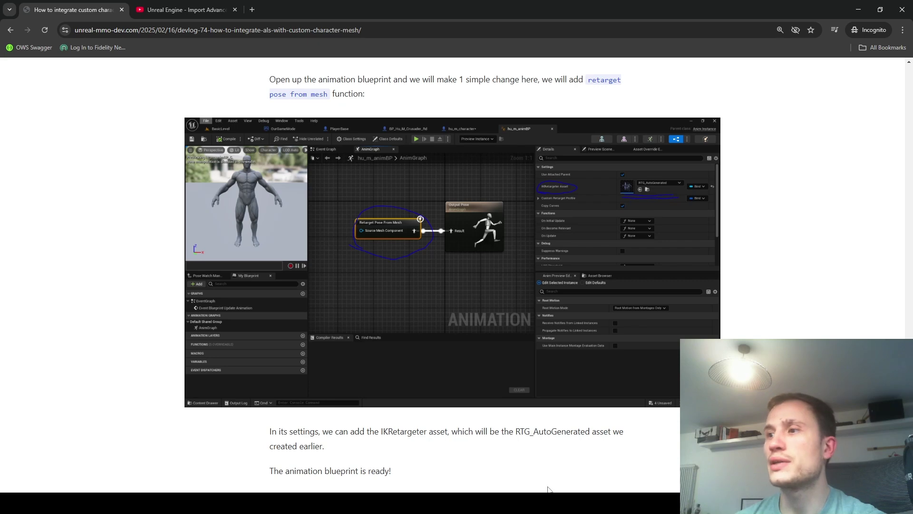
Return to Unreal Editor, add a Retarget Pose From Mesh node to the AnimGraph and set its IKRetargeter Asset to RTG_AutoGenerated
{"action": "key", "text": "alt+Tab"}
{"action": "right_click", "coordinate": [317, 222]}
{"action": "type", "text": "ret"}
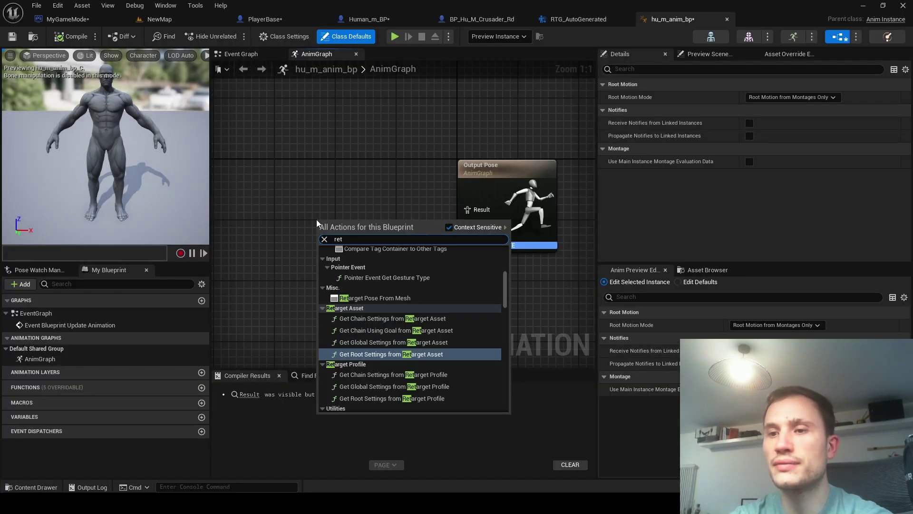
{"action": "type", "text": "arget pose from"}
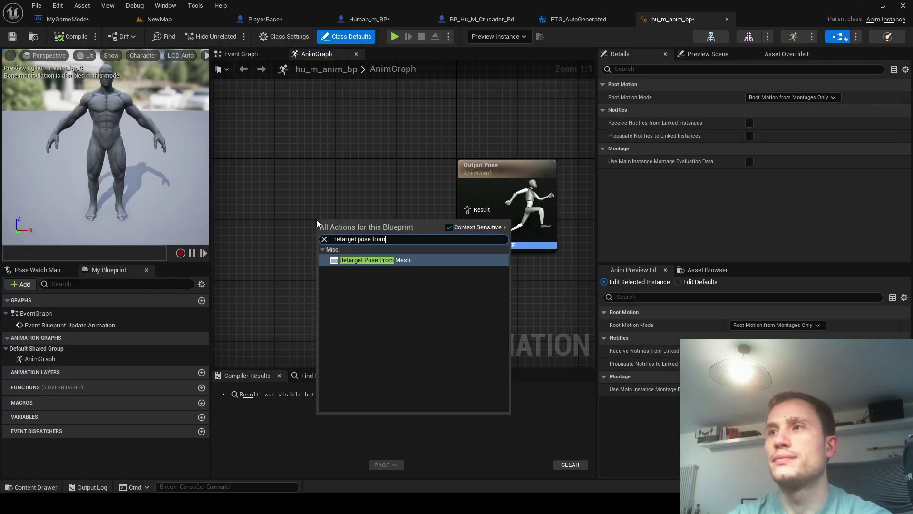
{"action": "key", "text": "Return"}
{"action": "left_click_drag", "start_coordinate": [333, 218], "coordinate": [333, 181]}
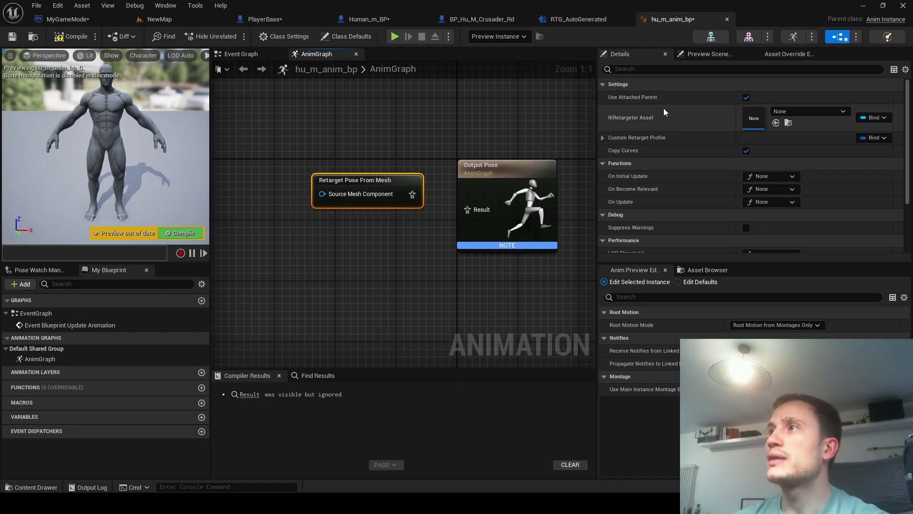
{"action": "left_click", "coordinate": [791, 111]}
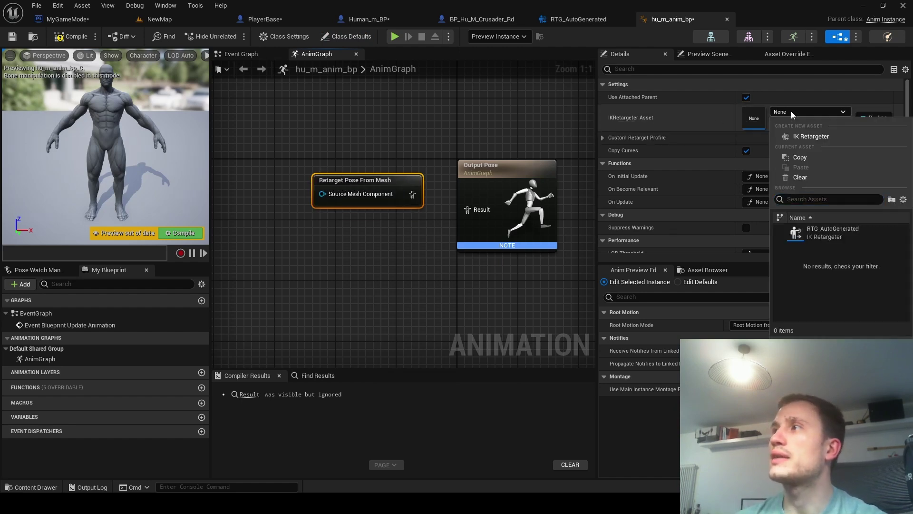
{"action": "left_click", "coordinate": [834, 235]}
Connect the Retarget Pose From Mesh node to the Output Pose result, align it with that input, and compile hu_m_anim_bp
{"action": "left_click_drag", "start_coordinate": [413, 194], "coordinate": [469, 208]}
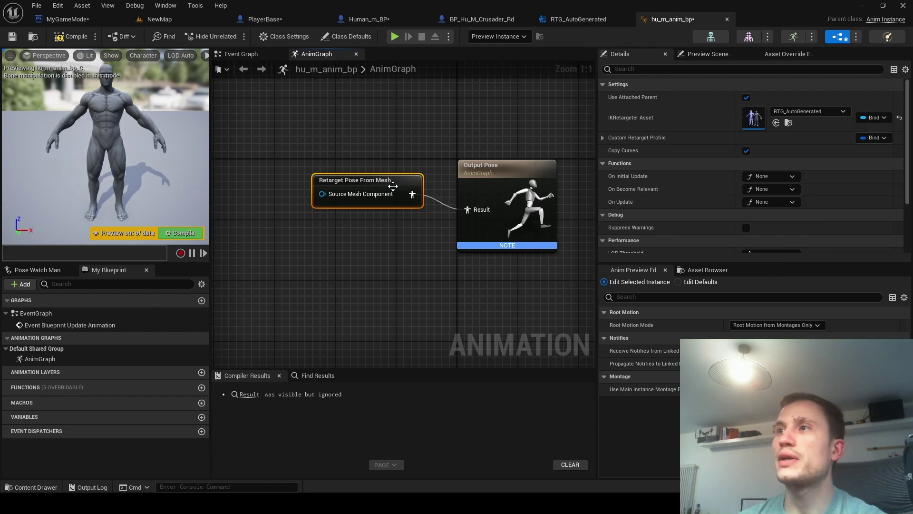
{"action": "left_click_drag", "start_coordinate": [392, 191], "coordinate": [400, 207]}
{"action": "left_click", "coordinate": [414, 245]}
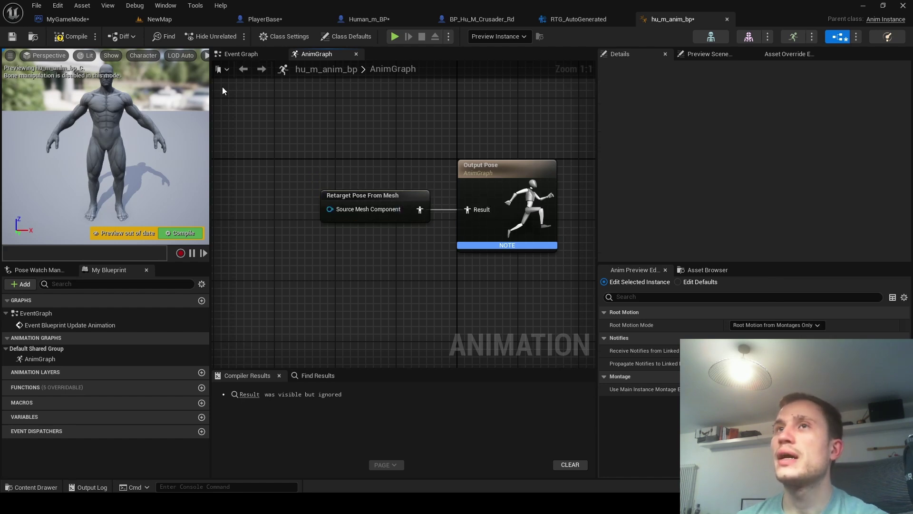
{"action": "left_click", "coordinate": [65, 37]}
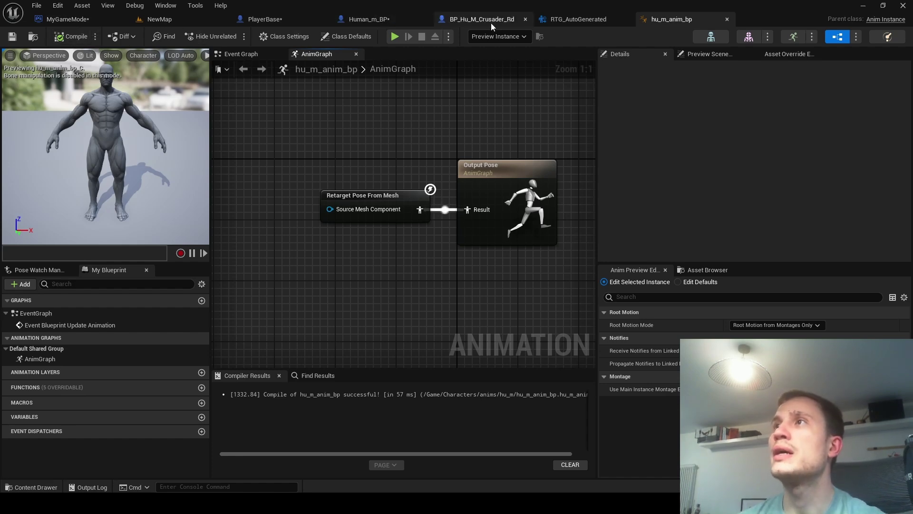
In Human_m_BP, set the Anim Class of all numbered SkeletalMesh components under Mesh to hu_m_anim_bp, leaving out Held Object Root and its children
{"action": "left_click", "coordinate": [352, 22]}
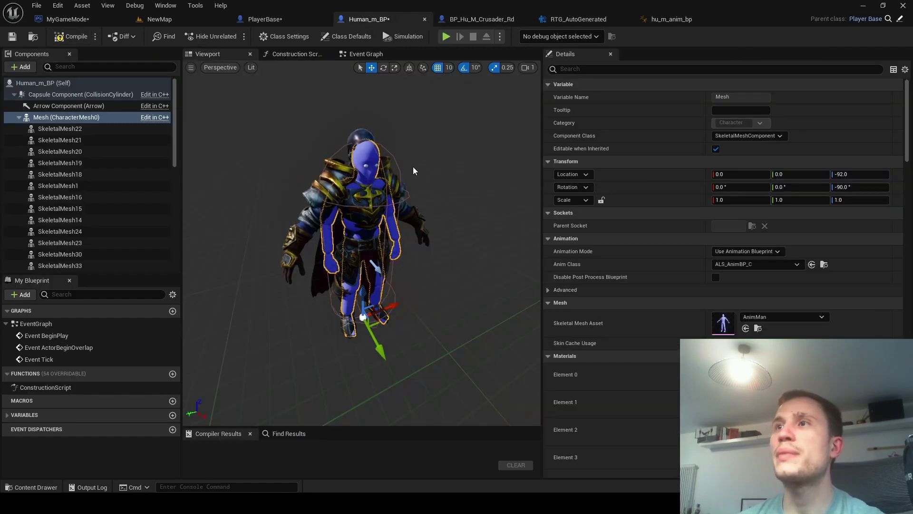
{"action": "left_click", "coordinate": [71, 37]}
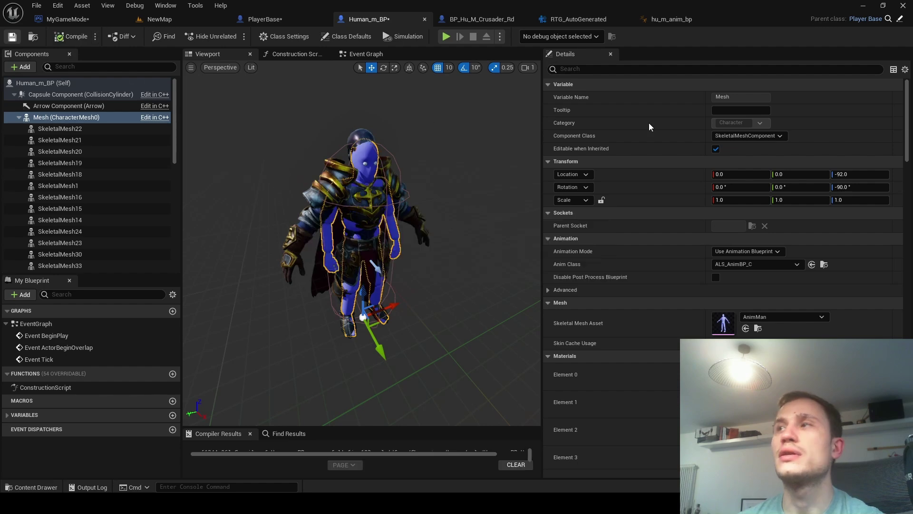
{"action": "left_click", "coordinate": [59, 128]}
{"action": "scroll", "coordinate": [86, 185], "scroll_direction": "down", "scroll_amount": 10}
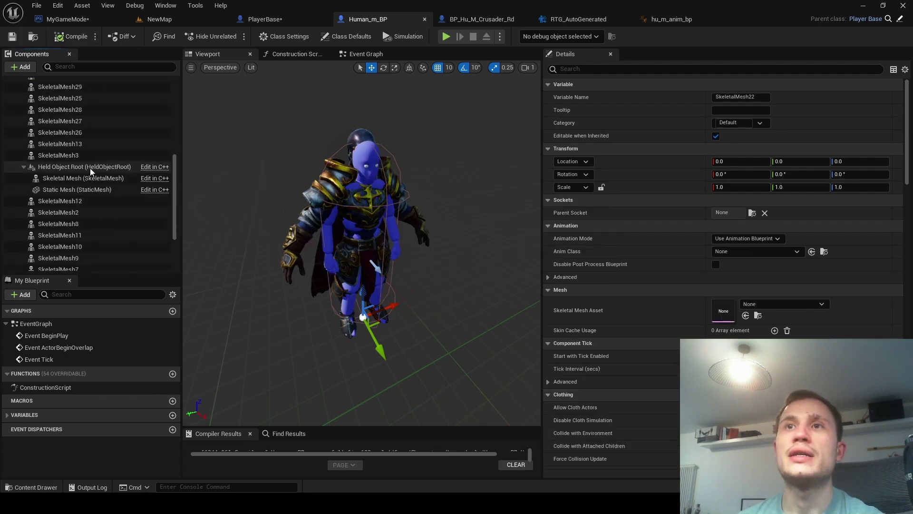
{"action": "left_click", "coordinate": [58, 226], "text": "shift"}
{"action": "scroll", "coordinate": [88, 125], "scroll_direction": "up", "scroll_amount": 2}
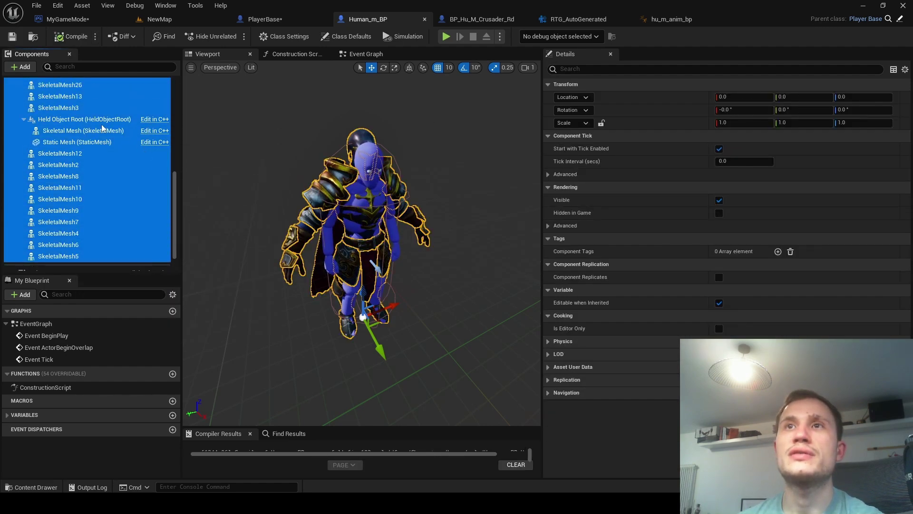
{"action": "left_click", "coordinate": [84, 130], "text": "ctrl"}
{"action": "left_click", "coordinate": [81, 142], "text": "ctrl"}
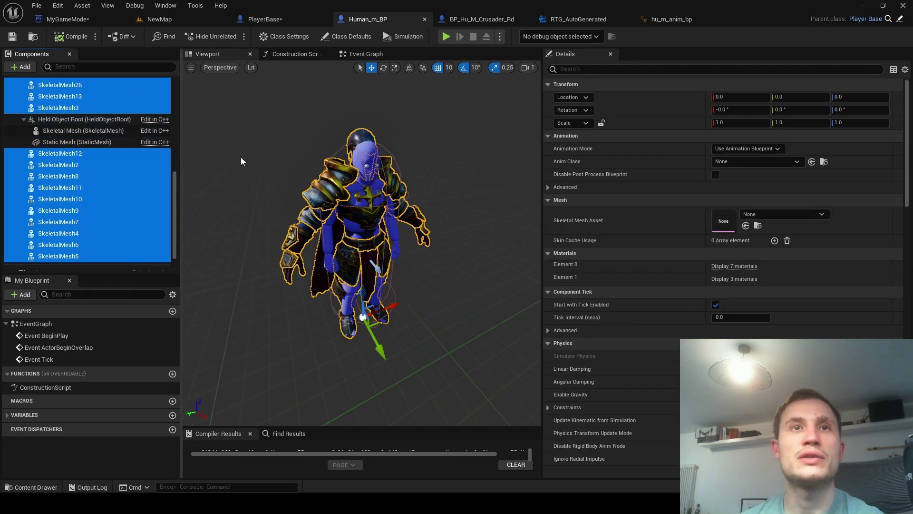
{"action": "left_click", "coordinate": [733, 163]}
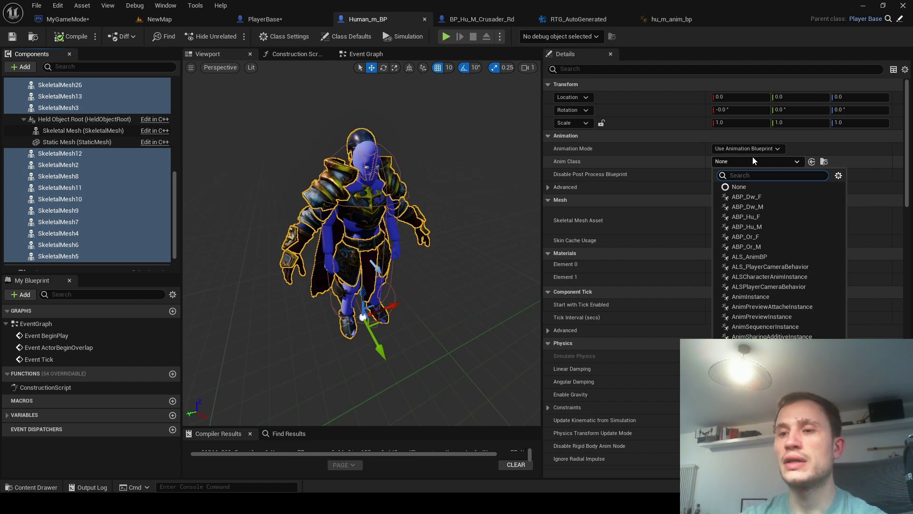
{"action": "type", "text": "hu_m"}
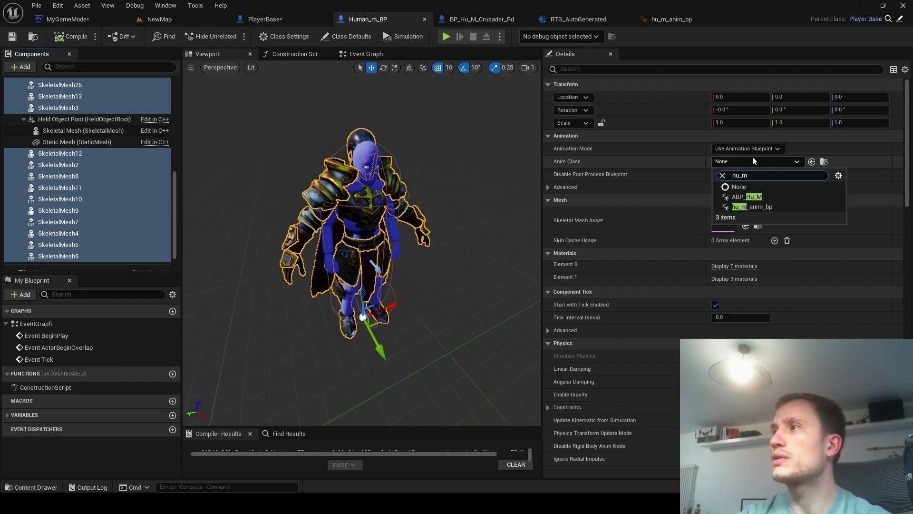
{"action": "left_click", "coordinate": [747, 206]}
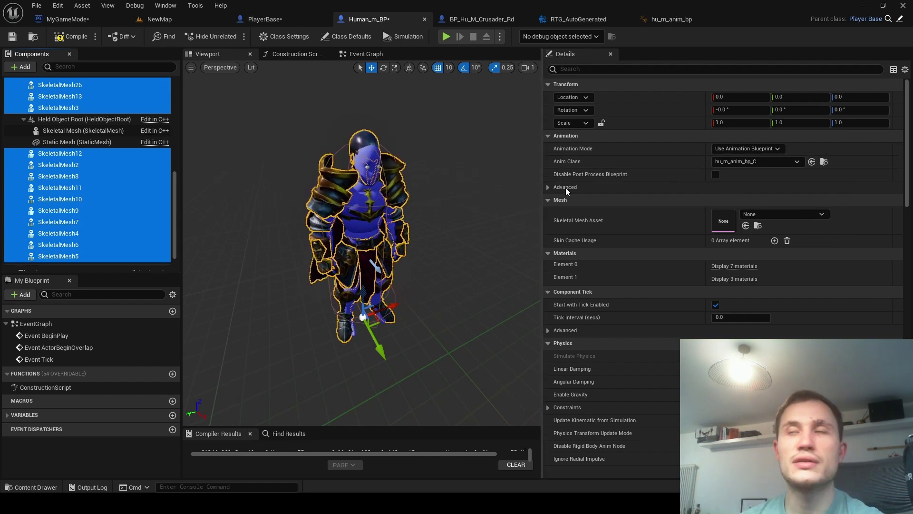
{"action": "right_click_drag", "start_coordinate": [361, 238], "coordinate": [363, 214]}
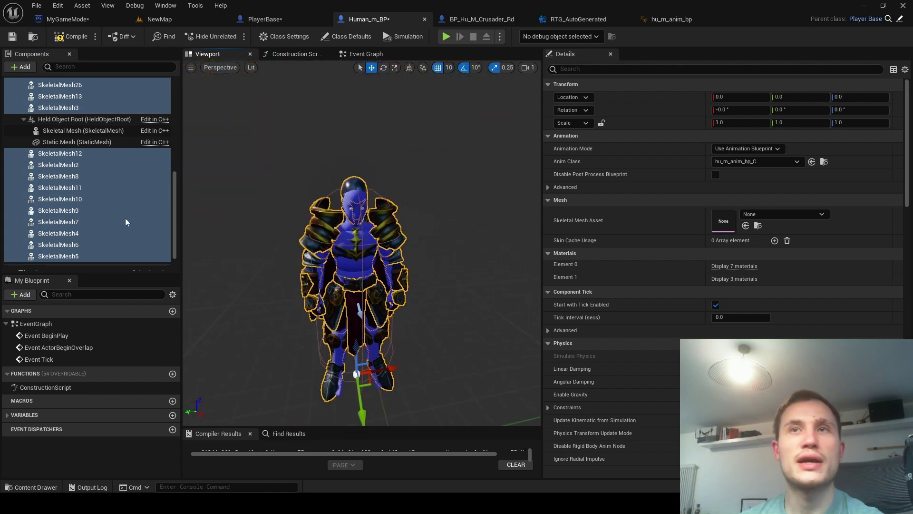
Disable the Visible property of the Mesh (CharacterMesh0) component in Human_m_BP
{"action": "scroll", "coordinate": [126, 222], "scroll_direction": "up", "scroll_amount": 8}
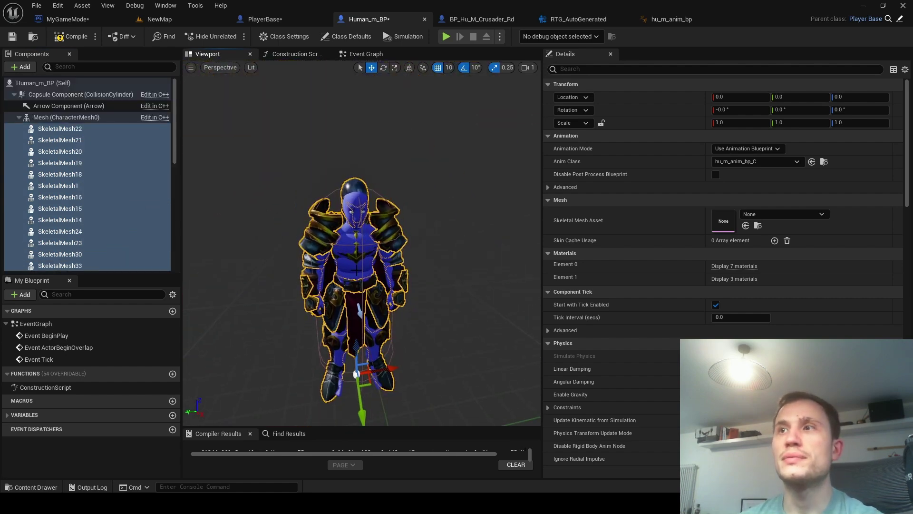
{"action": "left_click", "coordinate": [72, 117]}
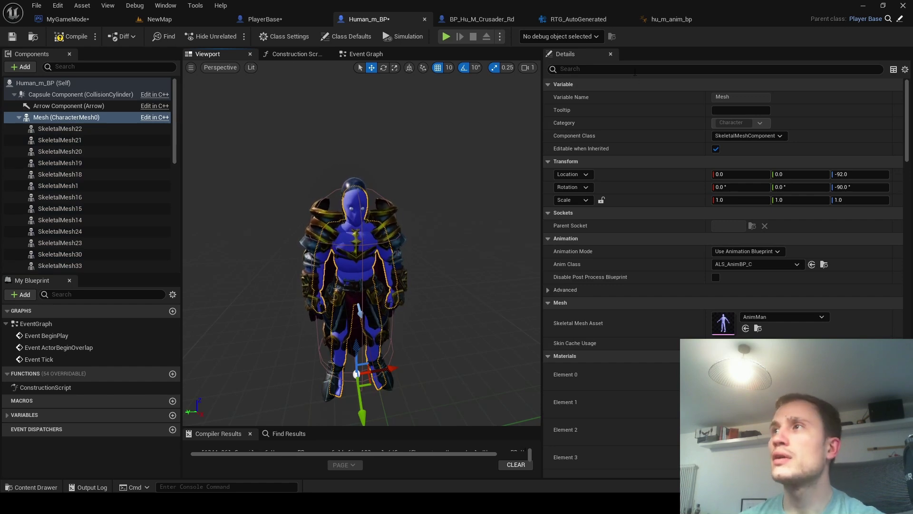
{"action": "left_click", "coordinate": [634, 69]}
{"action": "type", "text": "visi"}
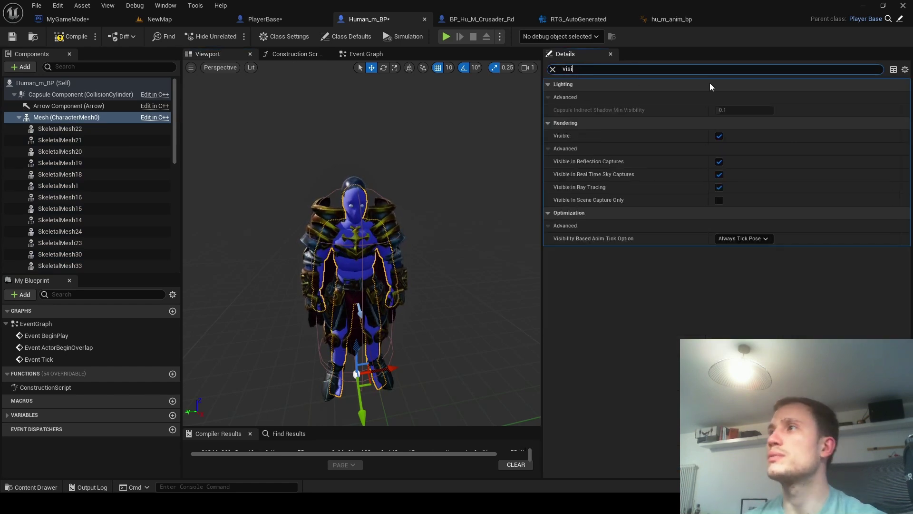
{"action": "key", "text": "BackSpace"}
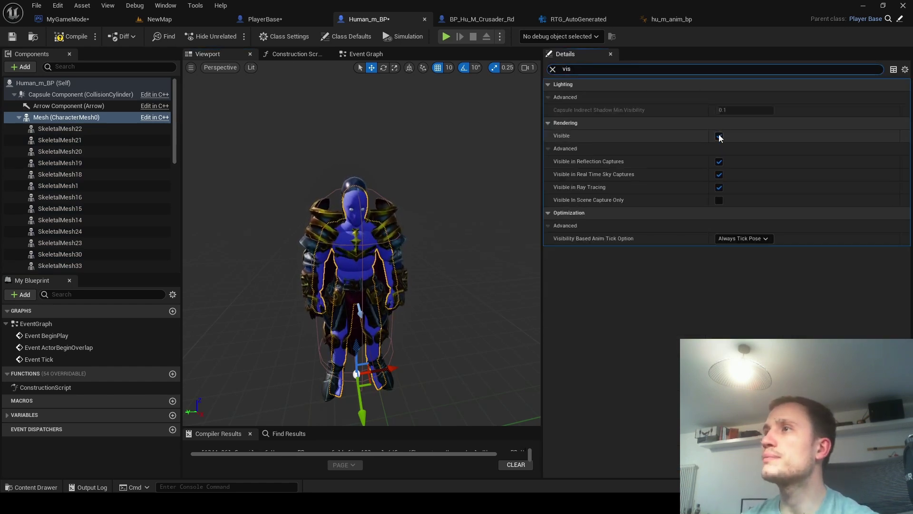
{"action": "left_click", "coordinate": [720, 138]}
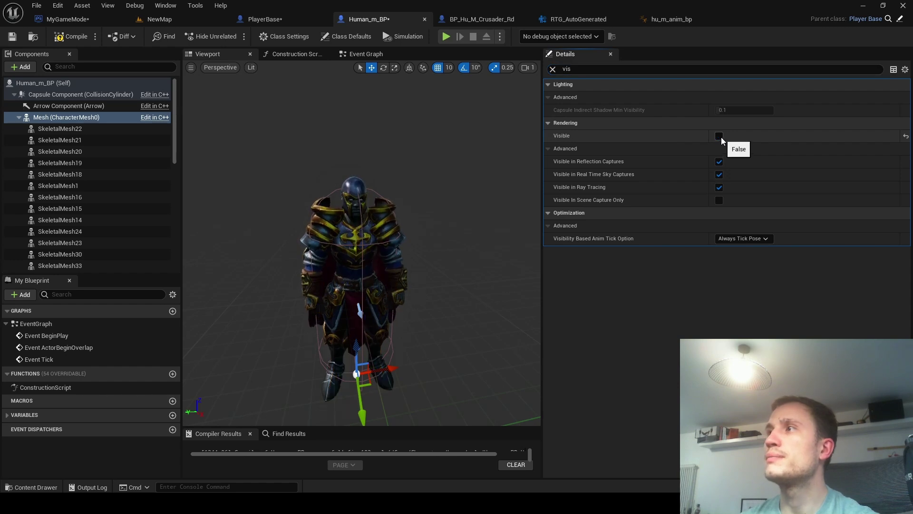
Set the Mesh component's Visibility Based Anim Tick Option to Always Tick Pose and Refresh Bones, then compile and save Human_m_BP
{"action": "left_click", "coordinate": [744, 240]}
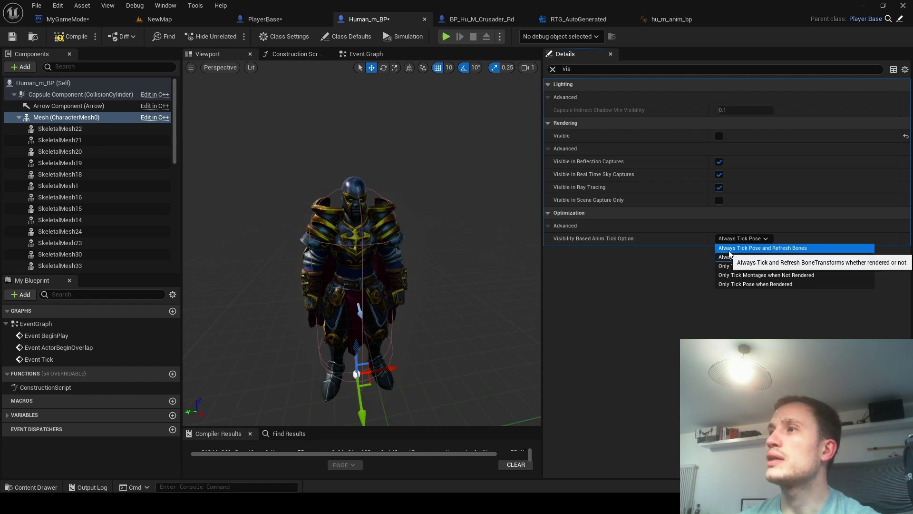
{"action": "left_click", "coordinate": [773, 249]}
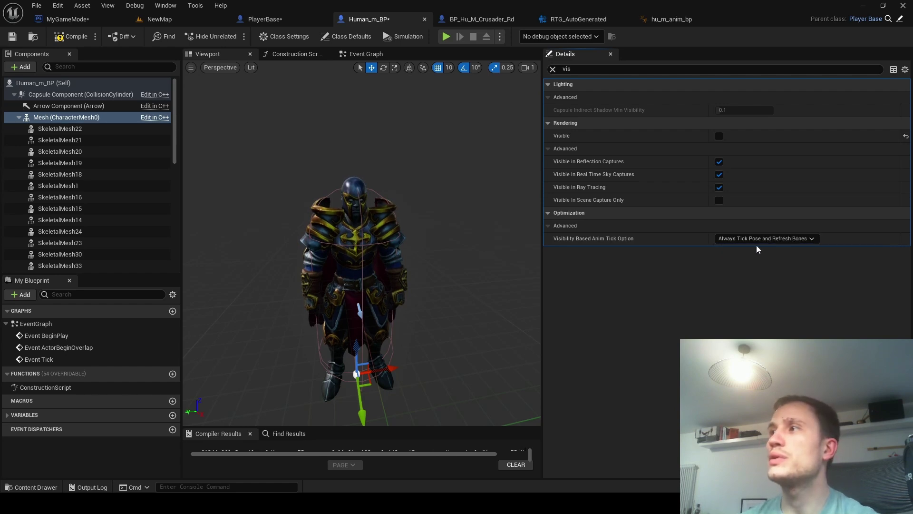
{"action": "left_click", "coordinate": [51, 39]}
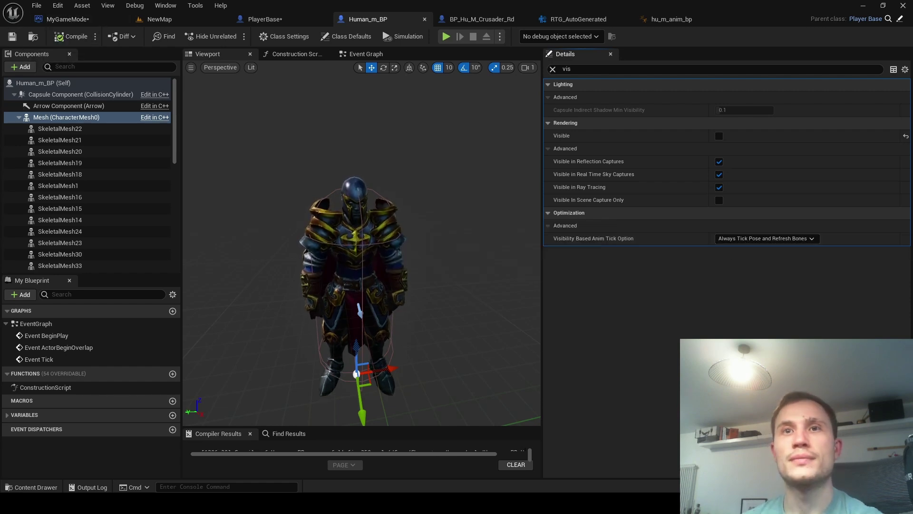
Switch to the integration guide in Chrome and check its mesh visibility and anim tick option settings
{"action": "mouse_move", "coordinate": [216, 502]}
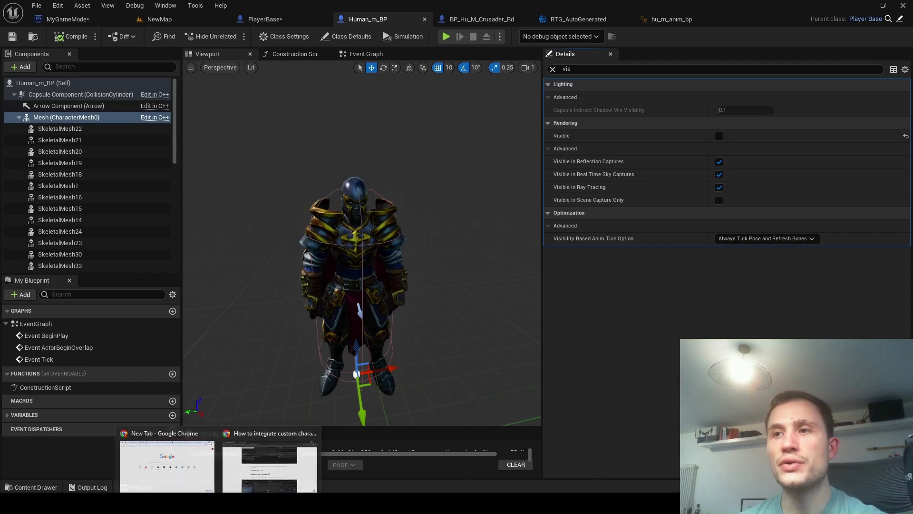
{"action": "left_click", "coordinate": [286, 459]}
{"action": "scroll", "coordinate": [280, 221], "scroll_direction": "down", "scroll_amount": 1}
{"action": "scroll", "coordinate": [280, 221], "scroll_direction": "down", "scroll_amount": 10}
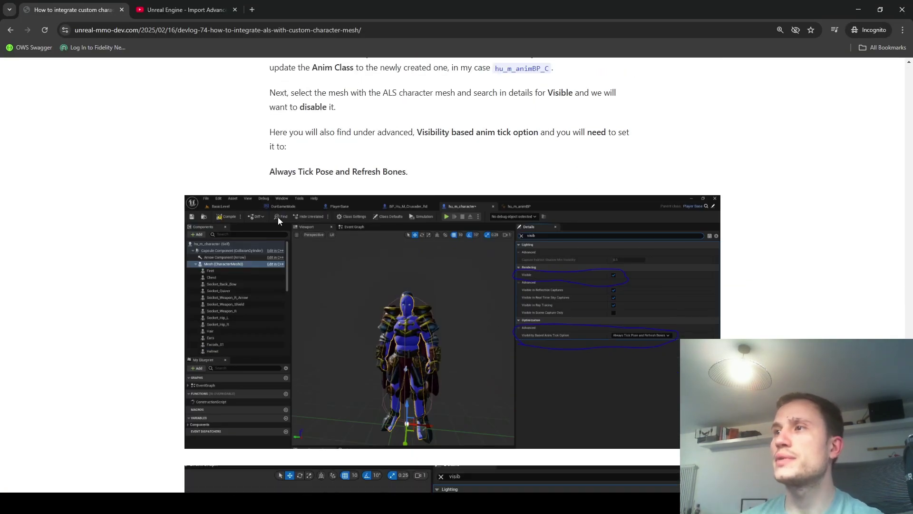
{"action": "scroll", "coordinate": [278, 217], "scroll_direction": "down", "scroll_amount": 4}
{"action": "scroll", "coordinate": [278, 217], "scroll_direction": "up", "scroll_amount": 4}
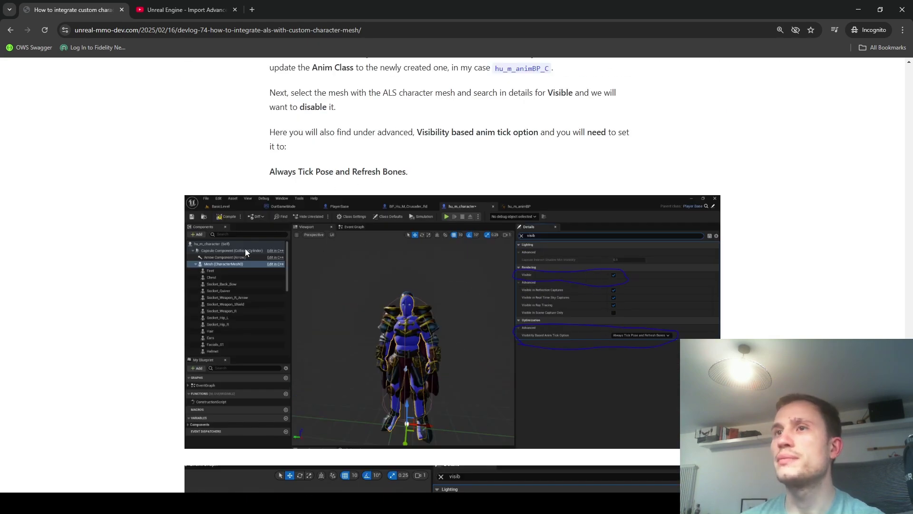
{"action": "scroll", "coordinate": [372, 253], "scroll_direction": "down", "scroll_amount": 3}
{"action": "scroll", "coordinate": [606, 208], "scroll_direction": "down", "scroll_amount": 4}
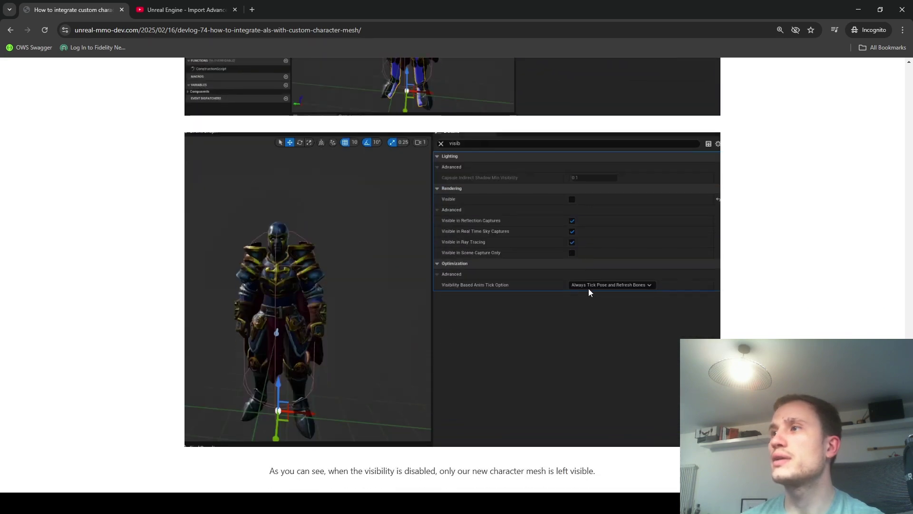
Read the guide's Final touches section on setting the Default Pawn Class in the game mode
{"action": "scroll", "coordinate": [450, 198], "scroll_direction": "down", "scroll_amount": 4}
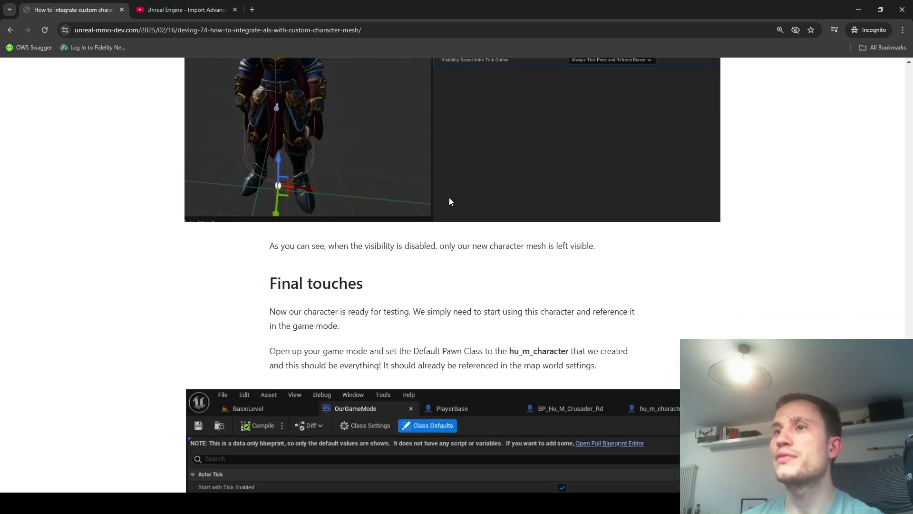
{"action": "scroll", "coordinate": [448, 190], "scroll_direction": "down", "scroll_amount": 5}
{"action": "scroll", "coordinate": [448, 190], "scroll_direction": "down", "scroll_amount": 3}
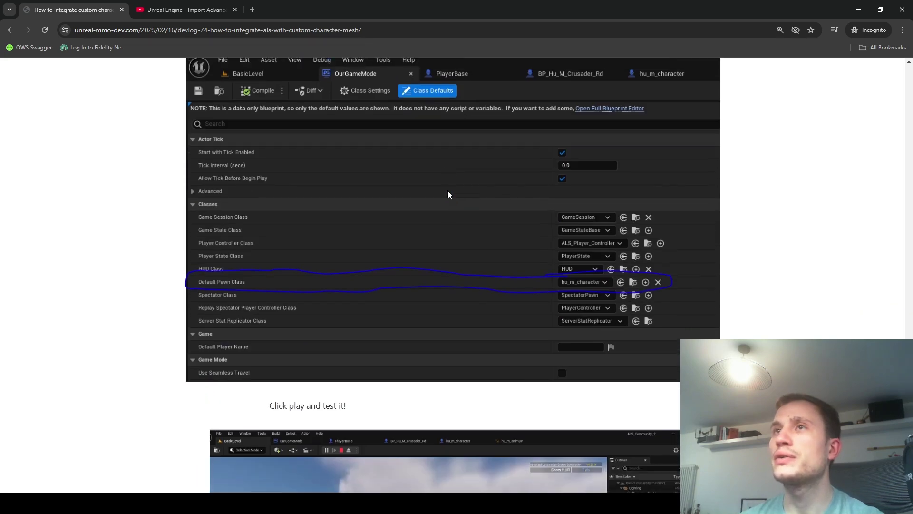
{"action": "scroll", "coordinate": [360, 161], "scroll_direction": "up", "scroll_amount": 2}
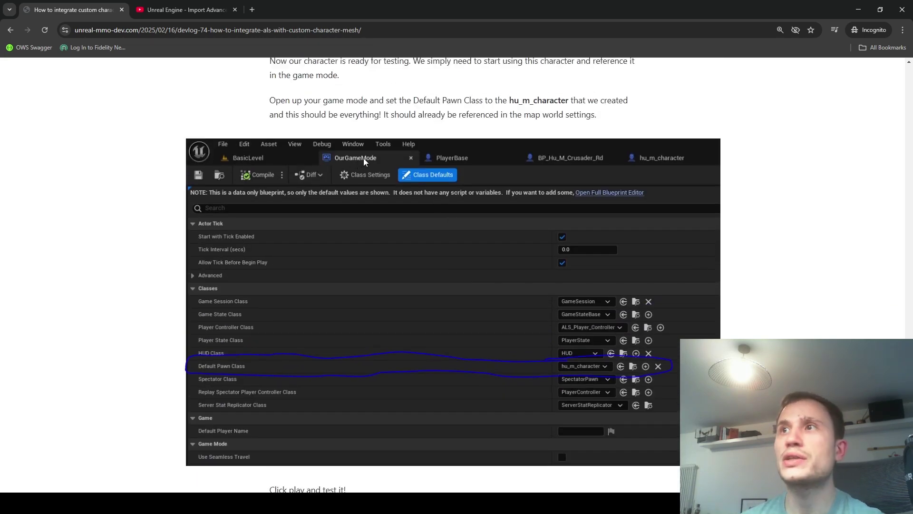
{"action": "scroll", "coordinate": [363, 158], "scroll_direction": "down", "scroll_amount": 4}
{"action": "scroll", "coordinate": [364, 153], "scroll_direction": "up", "scroll_amount": 4}
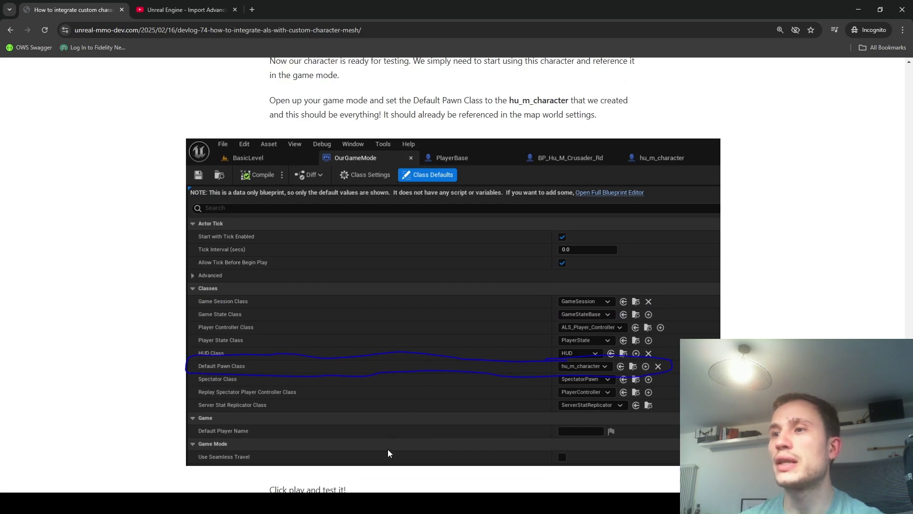
Switch to Unreal Editor, set MyGameMode's Default Pawn Class to Human_m_BP, then compile and save the game mode
{"action": "left_click", "coordinate": [528, 502]}
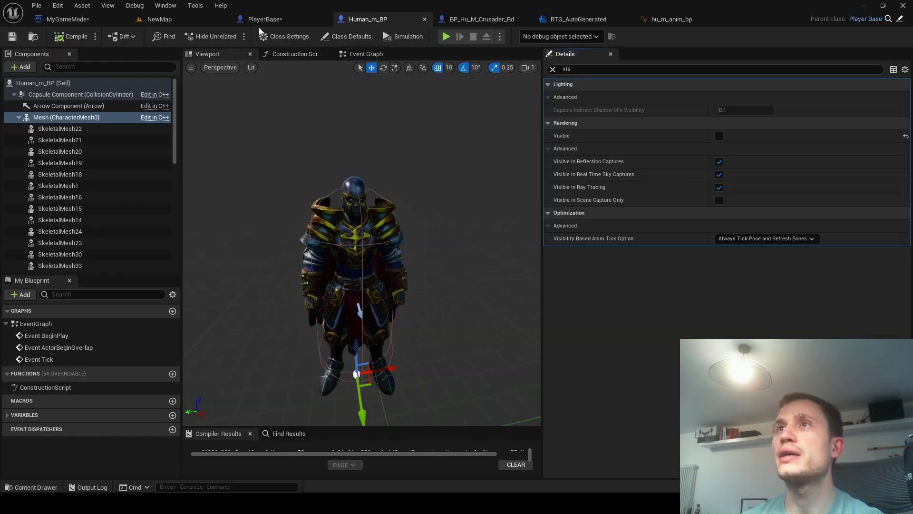
{"action": "left_click", "coordinate": [109, 18]}
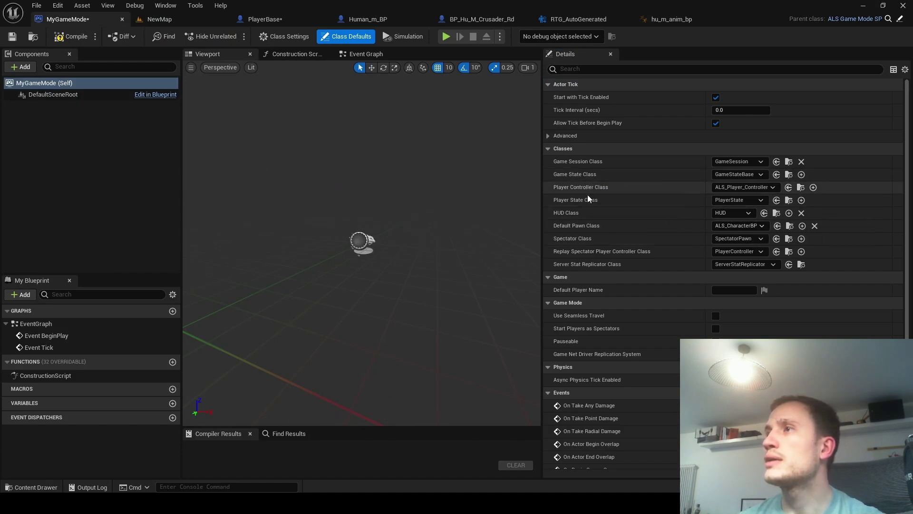
{"action": "left_click", "coordinate": [732, 227]}
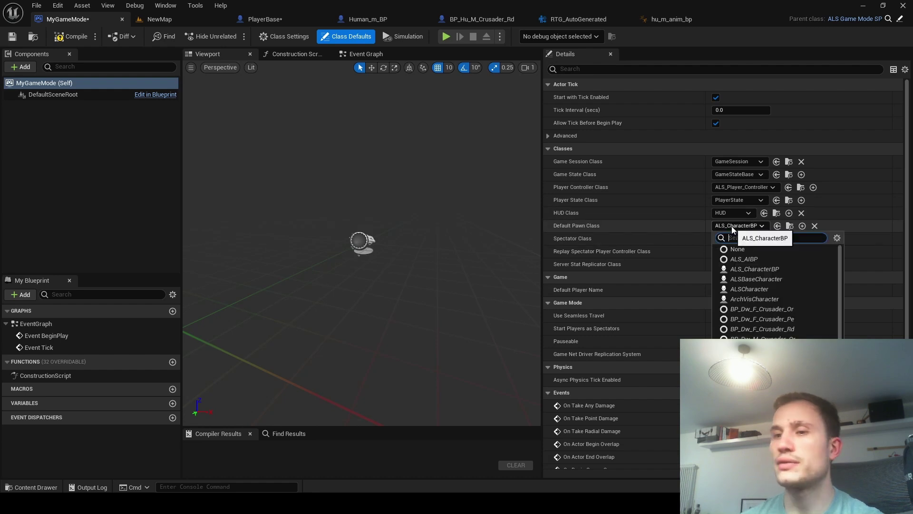
{"action": "type", "text": "hu_m"}
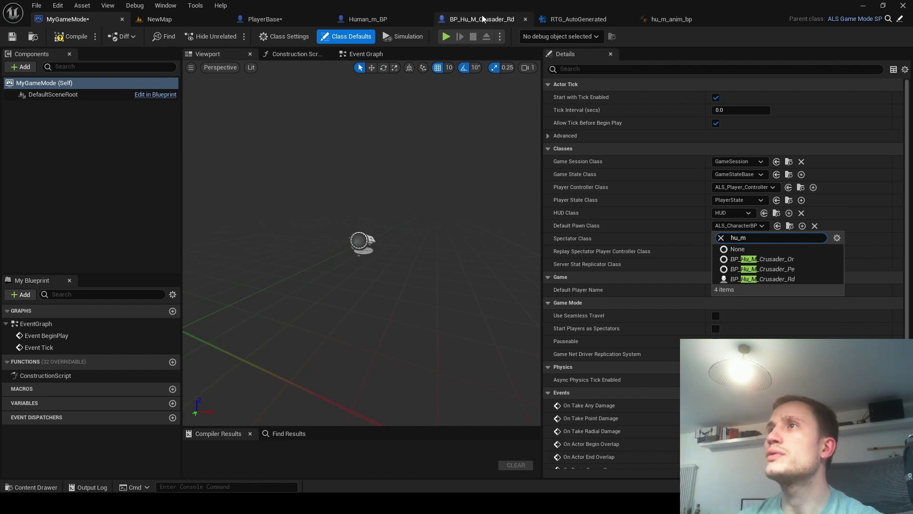
{"action": "type", "text": "humna"}
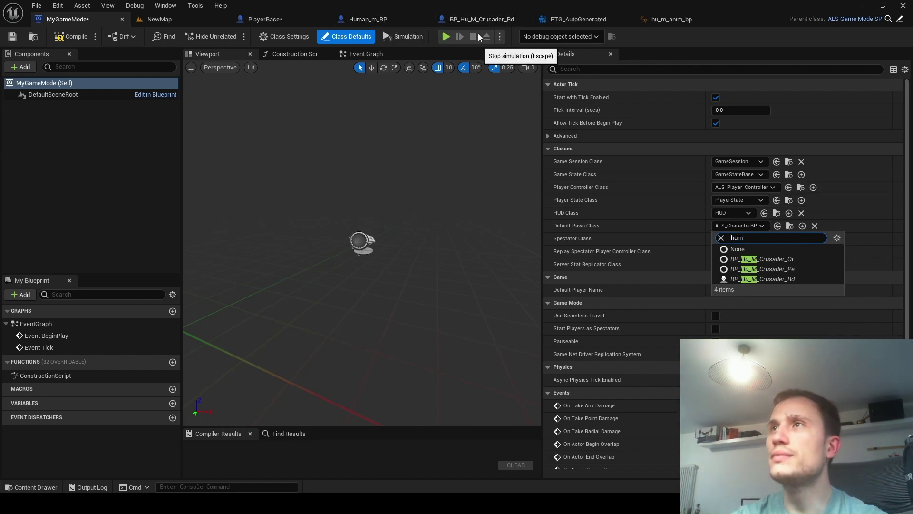
{"action": "key", "text": "BackSpace"}
{"action": "type", "text": "an_"}
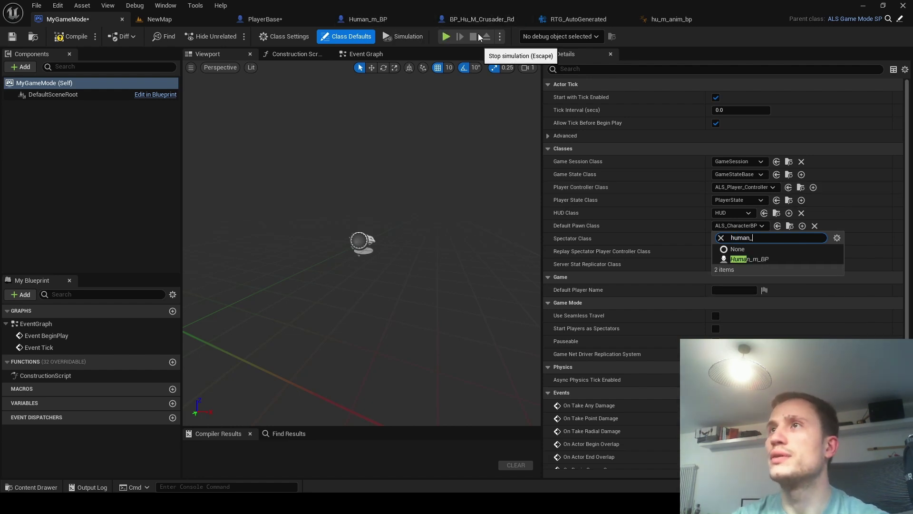
{"action": "type", "text": "m_"}
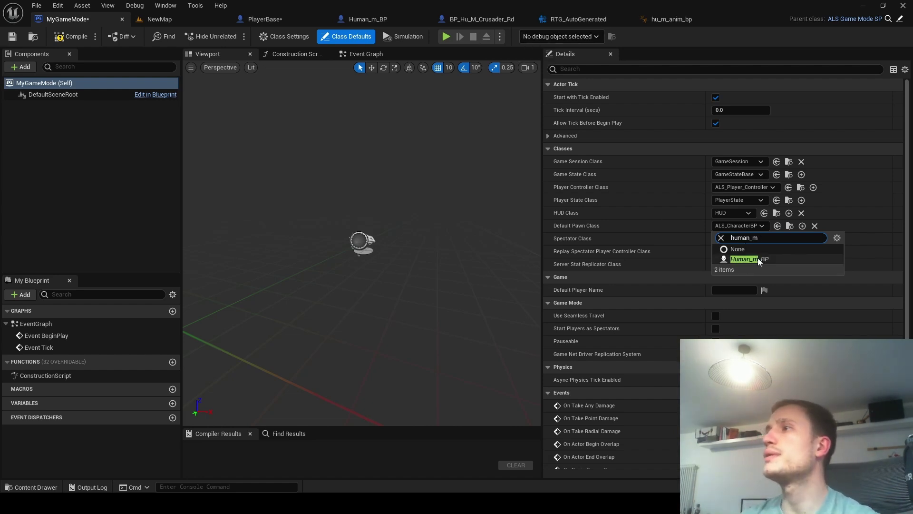
{"action": "left_click", "coordinate": [749, 259]}
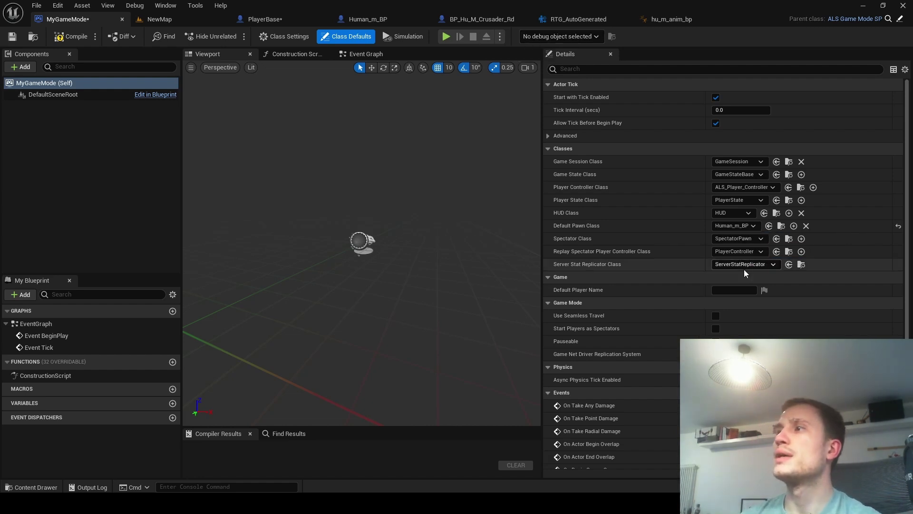
{"action": "left_click", "coordinate": [72, 36]}
{"action": "left_click", "coordinate": [12, 37]}
Play-test NewMap in the editor and move the Crusader character around to check its locomotion animations
{"action": "left_click", "coordinate": [159, 19]}
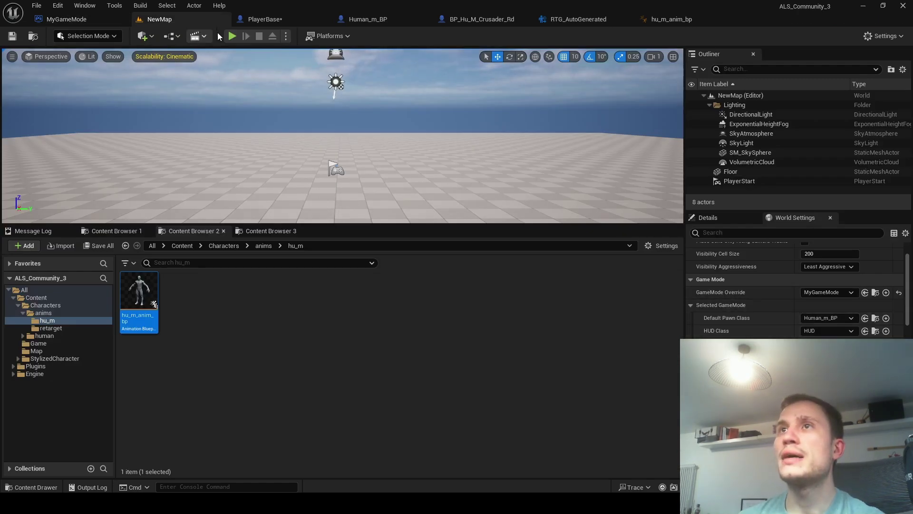
{"action": "key", "text": "alt+p"}
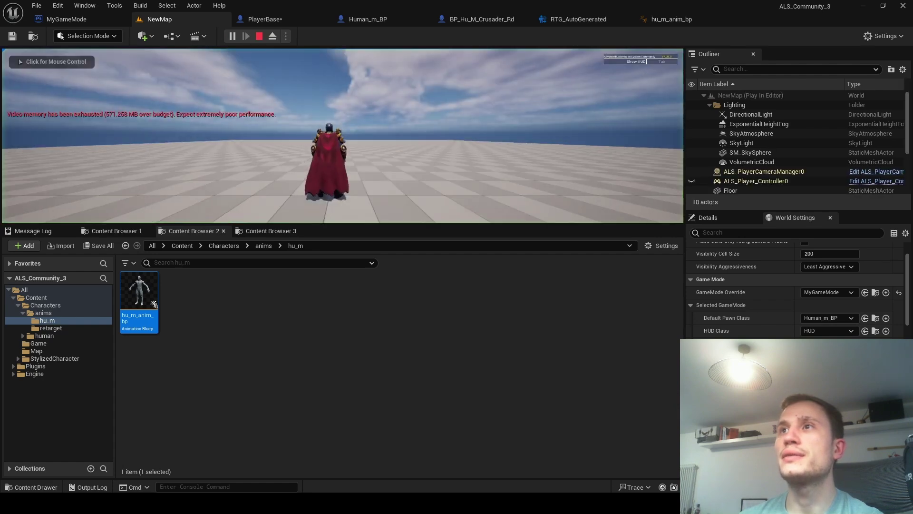
{"action": "key", "text": "w"}
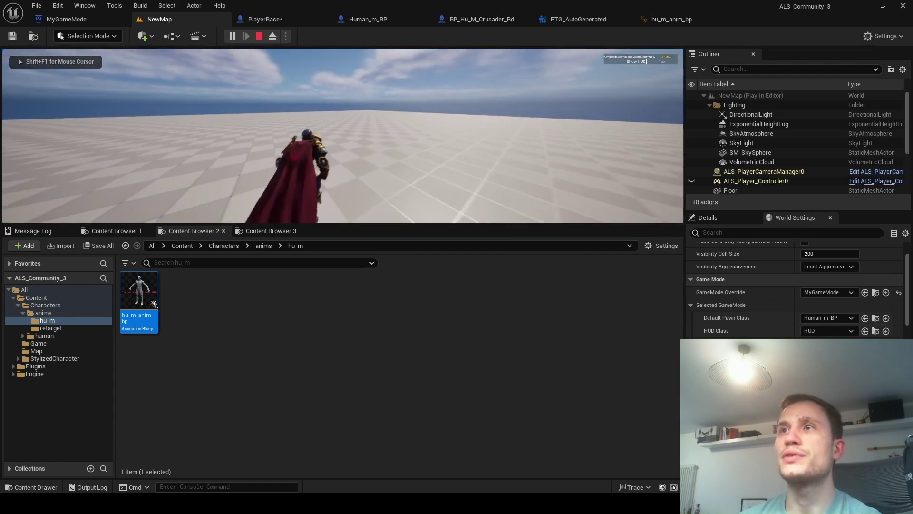
{"action": "key", "text": "w"}
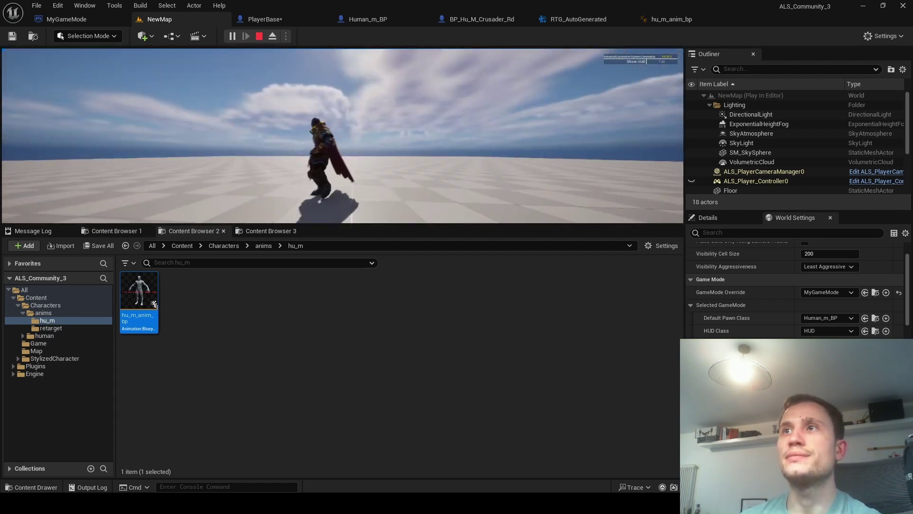
Cycle the character through different ALS overlay poses while moving to check the retargeted animations
{"action": "key", "text": "q"}
{"action": "scroll", "coordinate": [342, 136], "scroll_direction": "down", "scroll_amount": 3}
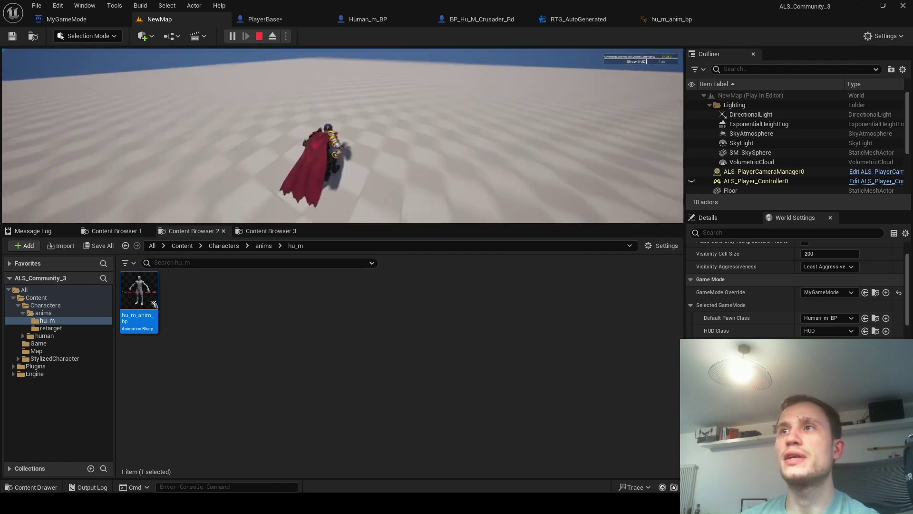
{"action": "key", "text": "q"}
{"action": "scroll", "coordinate": [342, 135], "scroll_direction": "down", "scroll_amount": 1}
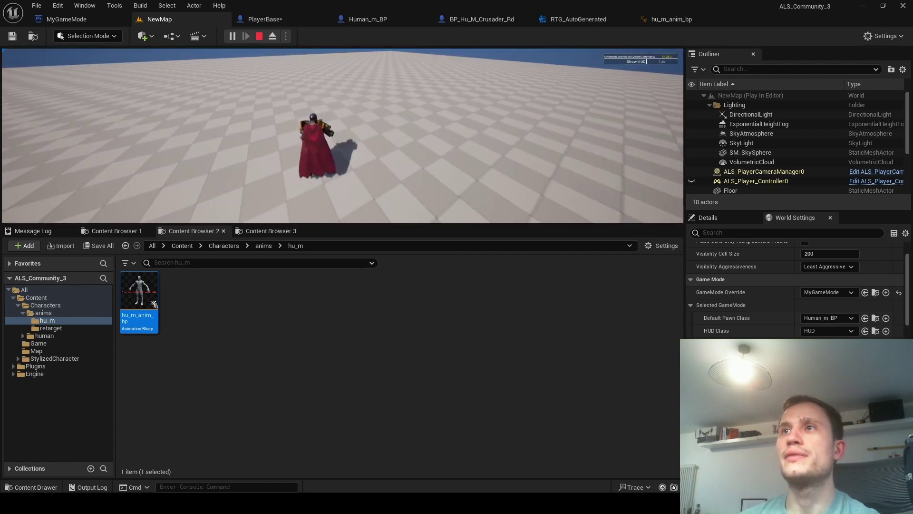
{"action": "key", "text": "w"}
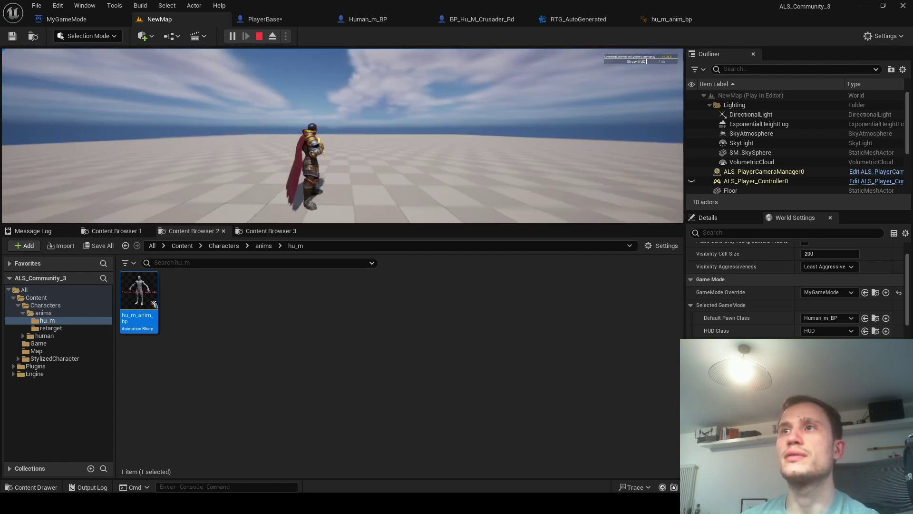
{"action": "key", "text": "q"}
{"action": "scroll", "coordinate": [342, 136], "scroll_direction": "down", "scroll_amount": 3}
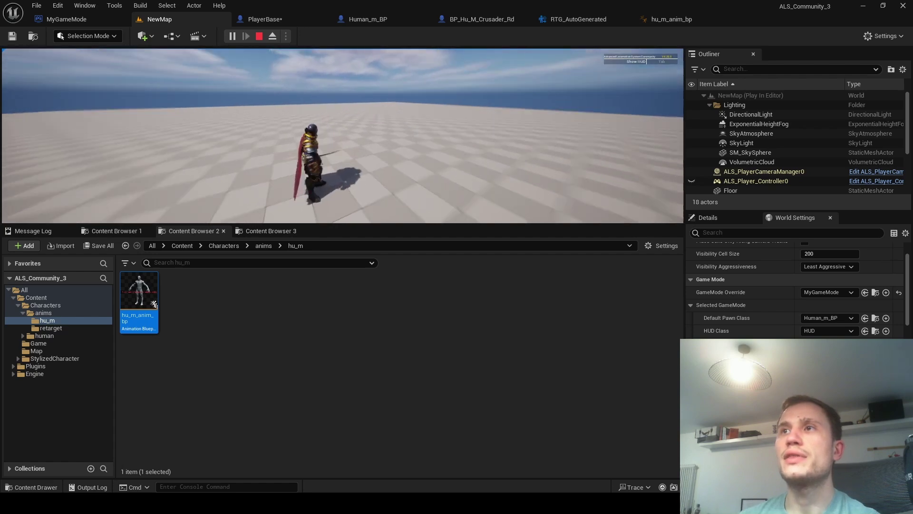
Move the character forward across the floor to check its movement in the selected overlay pose
{"action": "key", "text": "w"}
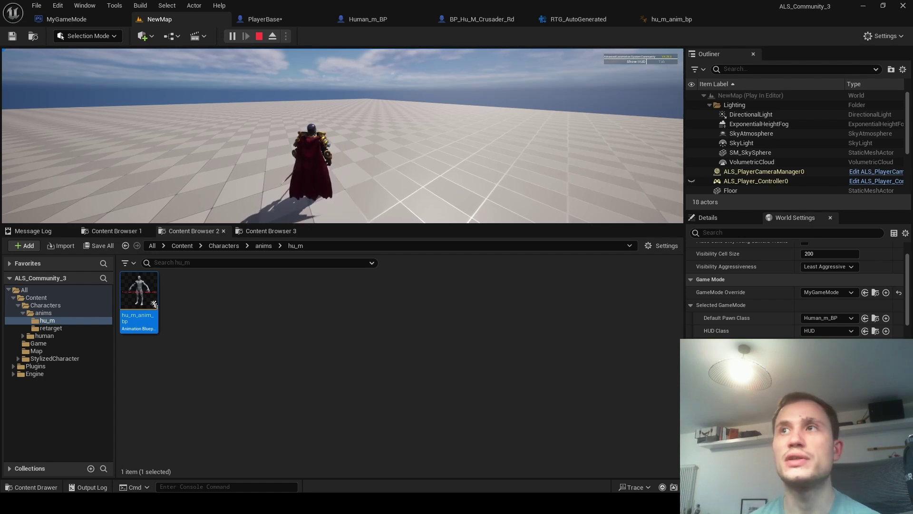
{"action": "key", "text": "w"}
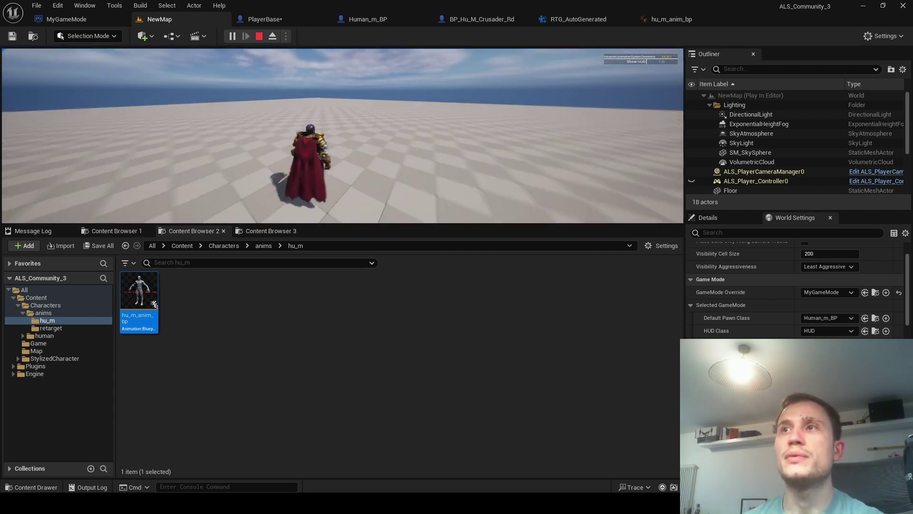
{"action": "key", "text": "w"}
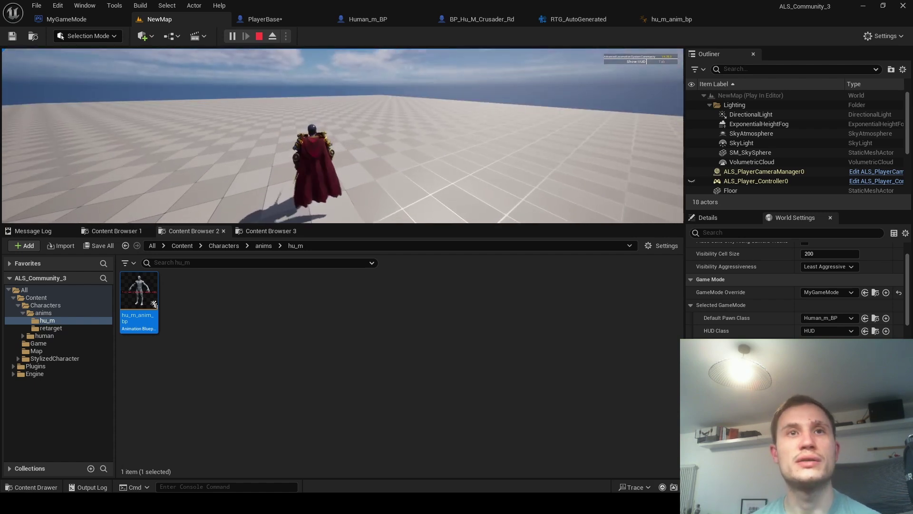